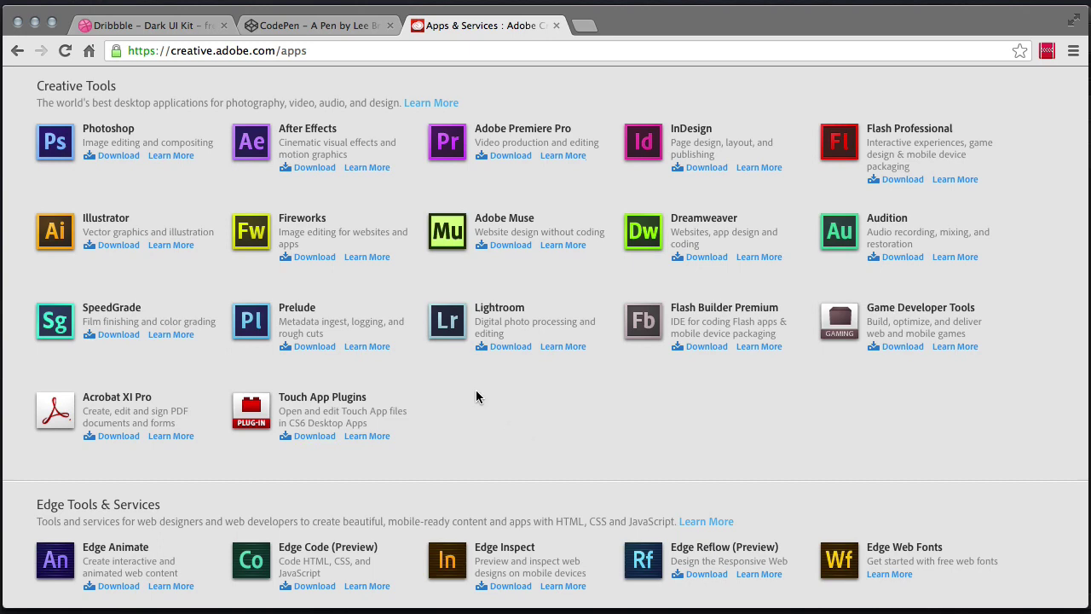
- Switch to the Dribbble 'Dark UI Kit' shot tab in Chrome
click(177, 28)
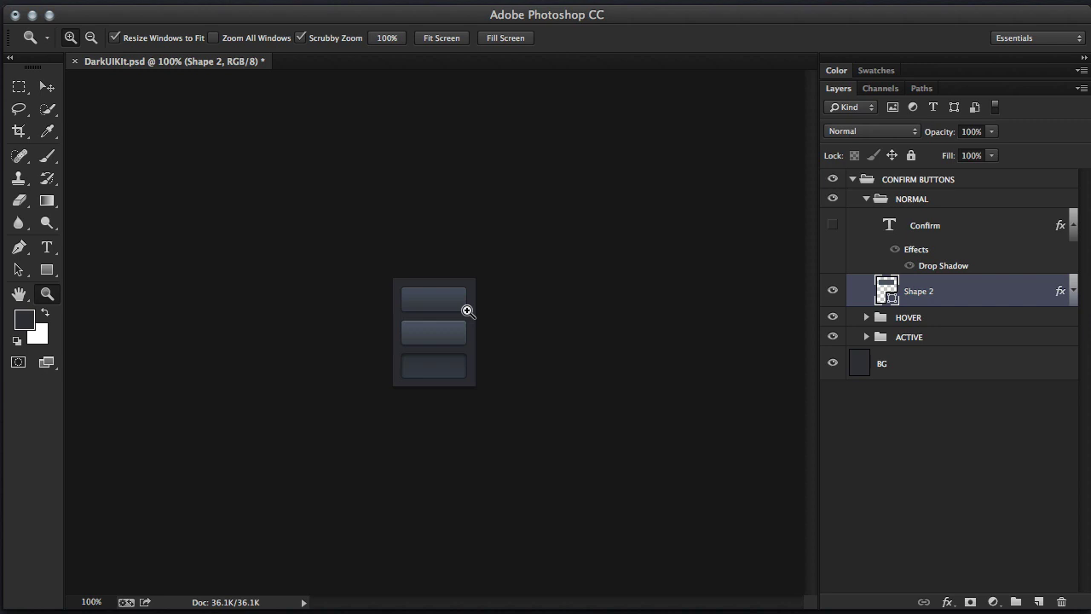
- Zoom the Photoshop canvas to about 452% on the three Confirm button states
drag(437, 325, 535, 494)
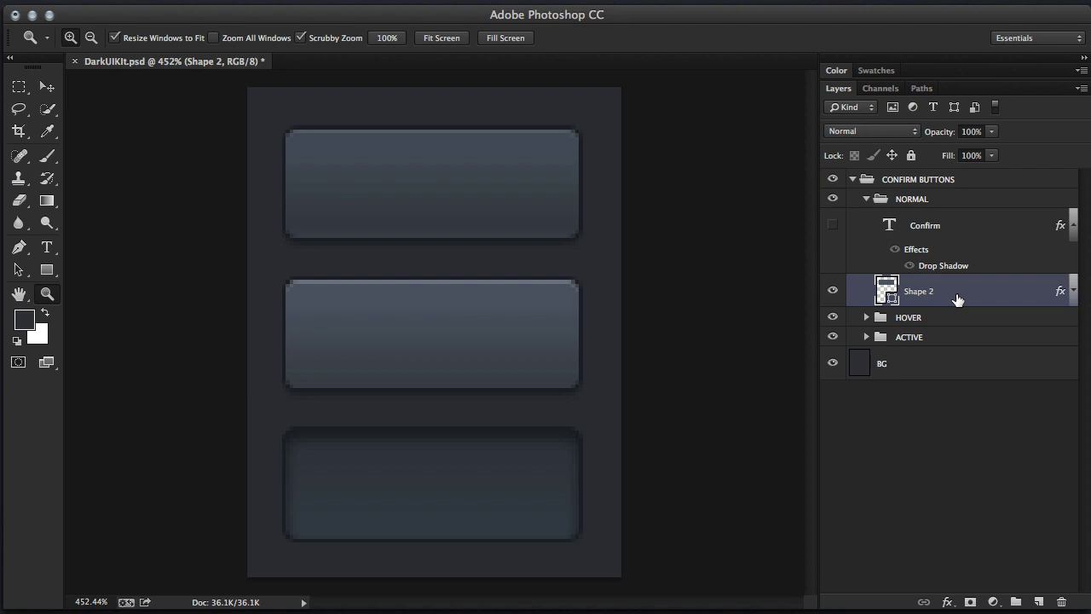
- Copy the Shape 2 layer's styling as CSS and return to Chrome
right_click(858, 290)
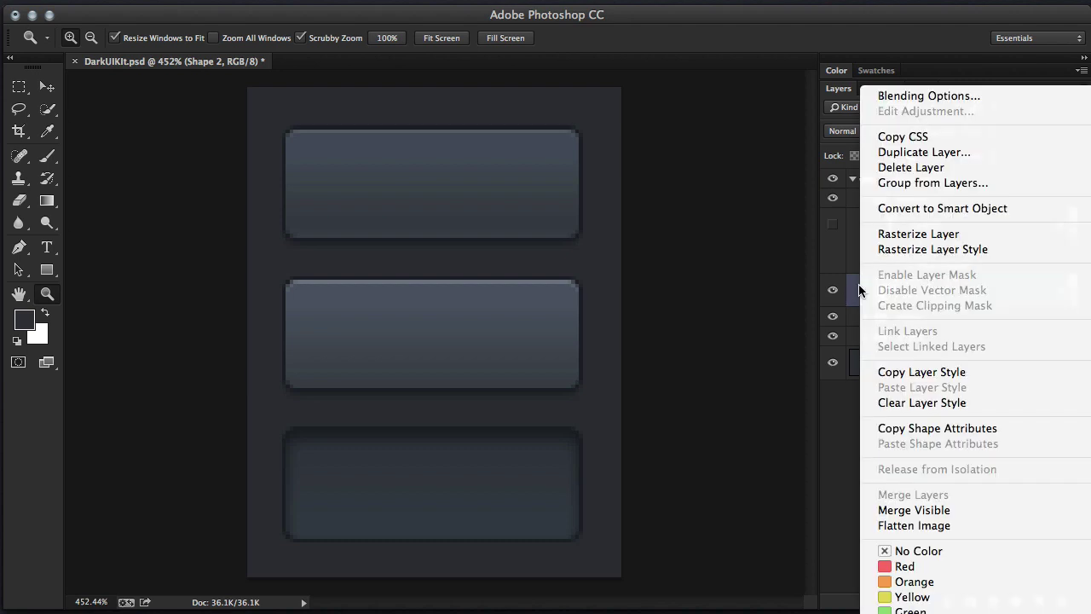
click(902, 137)
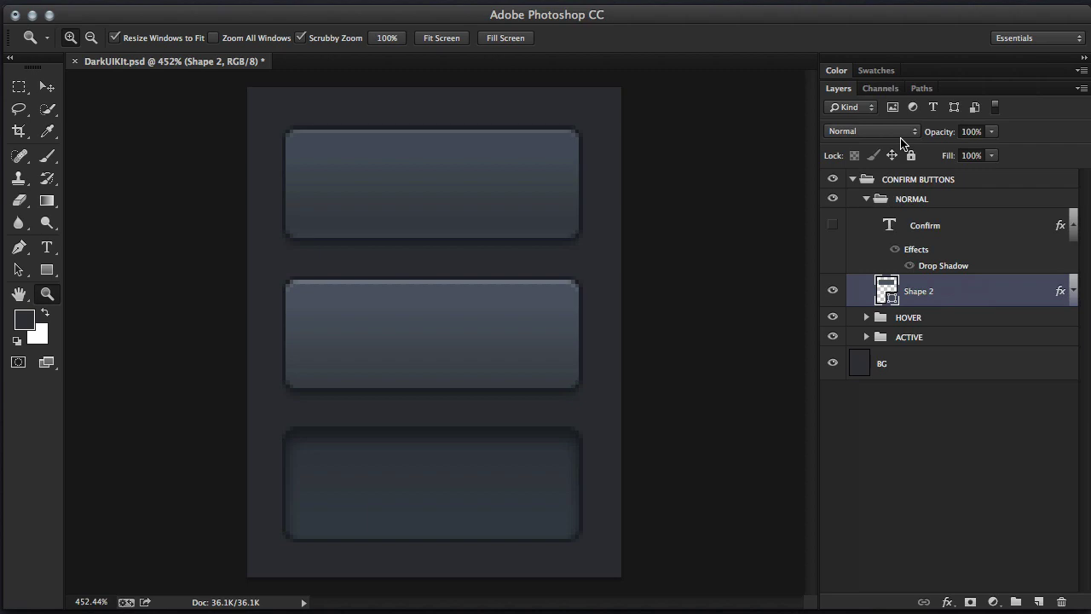
key(super+Tab)
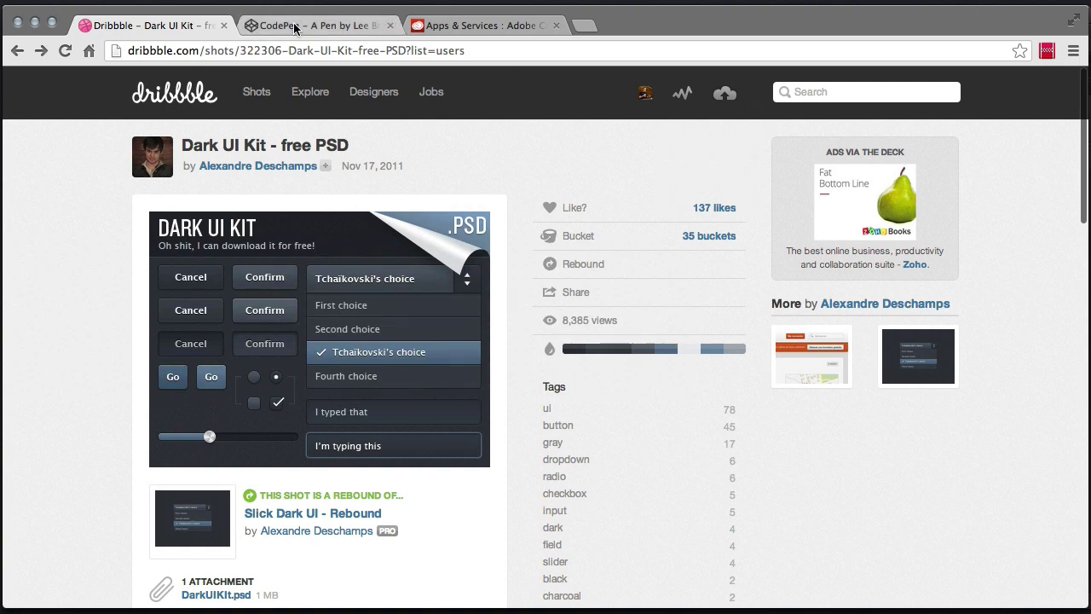
- Paste the copied Photoshop CSS on a new line below the body rule in CodePen
click(293, 27)
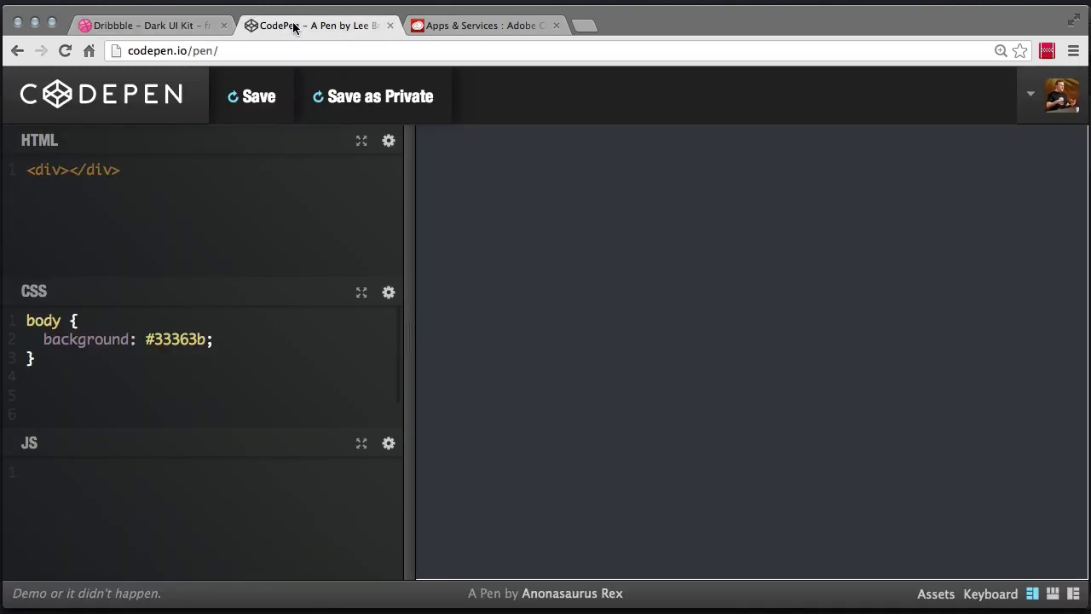
drag(412, 336, 354, 338)
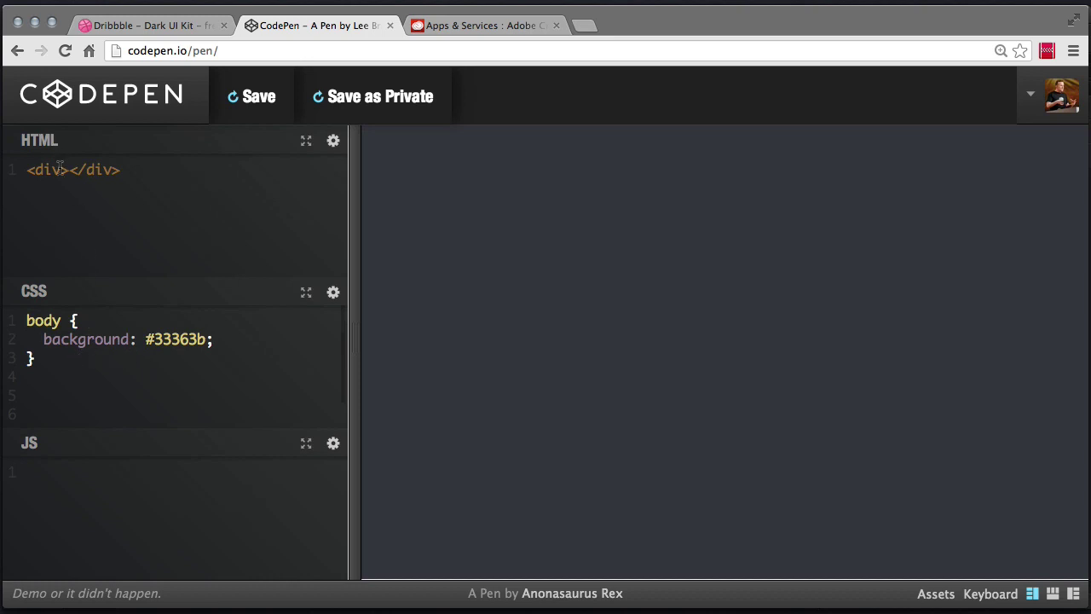
click(54, 375)
key(Return)
key(super+v)
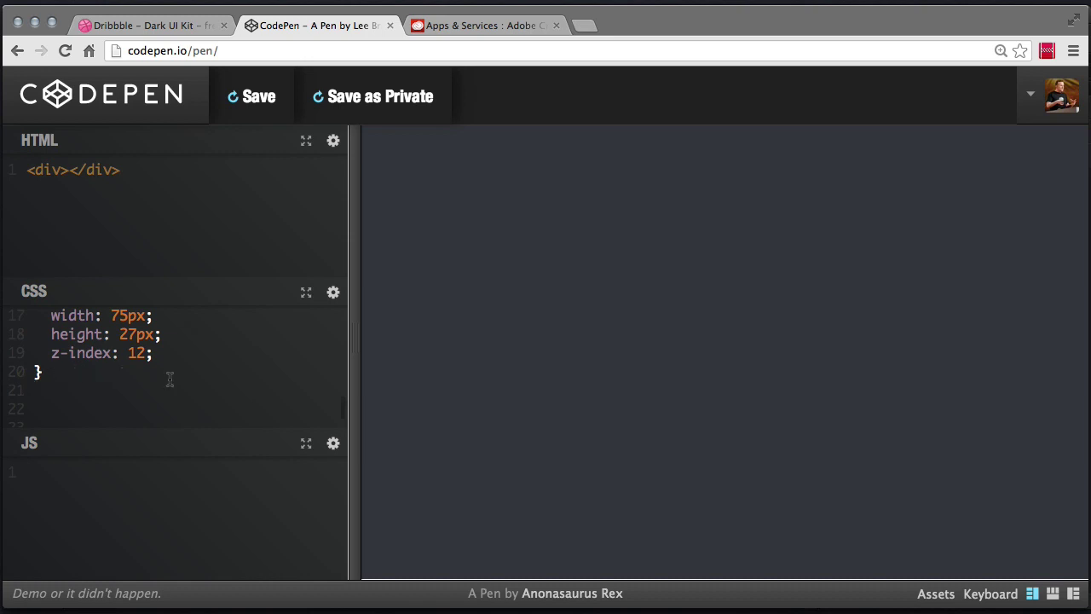
- Rename the .Shape_2 selector to div so the preview shows the dark gradient button
click(308, 294)
scroll(303, 293, up, 5)
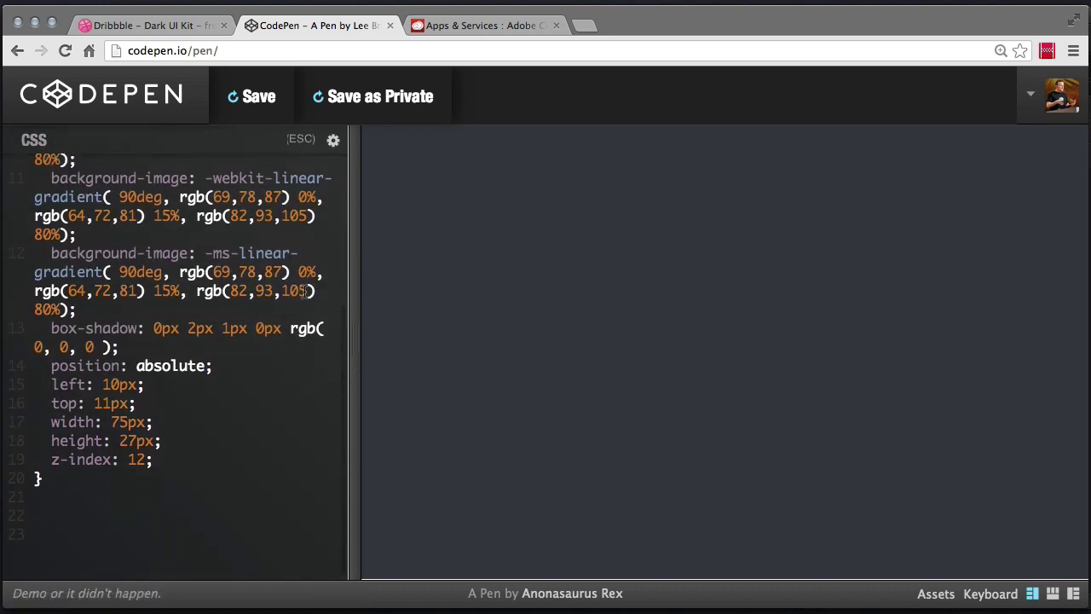
scroll(303, 294, up, 3)
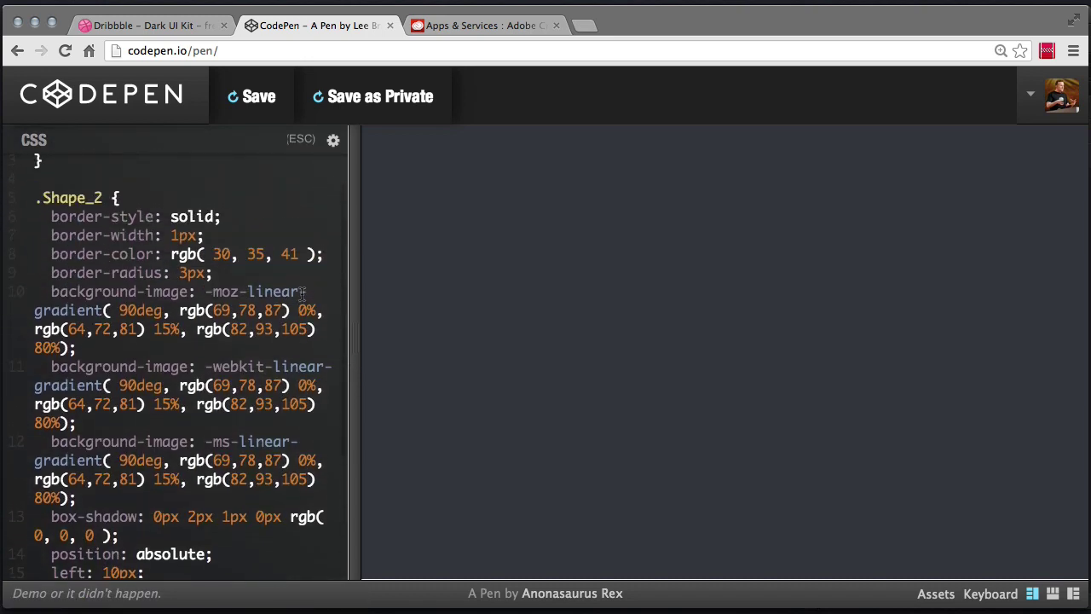
scroll(302, 294, down, 3)
scroll(302, 294, down, 3)
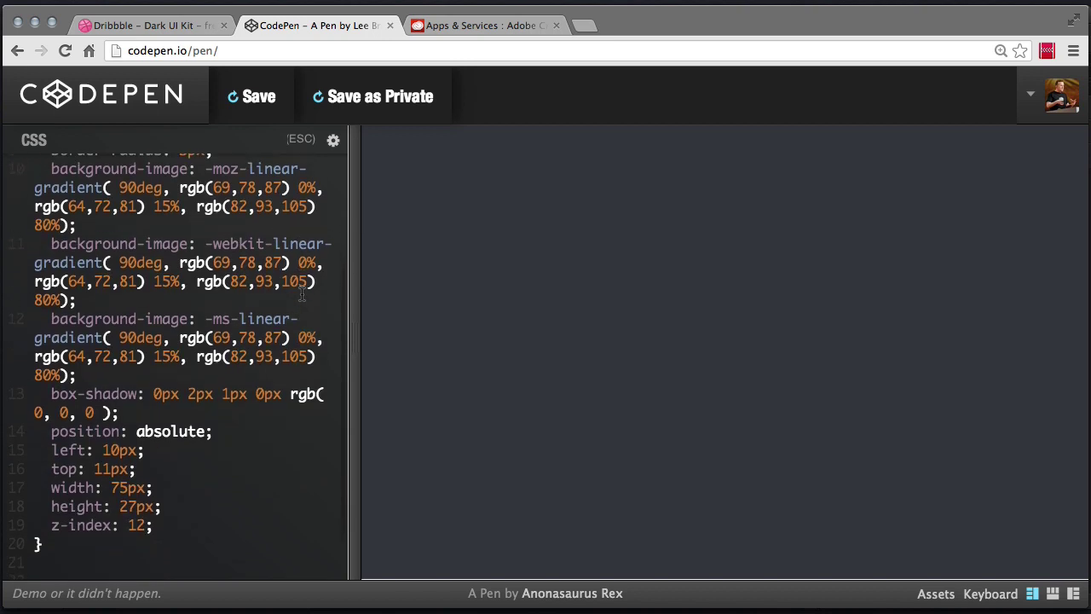
scroll(301, 294, up, 5)
drag(102, 209, 33, 210)
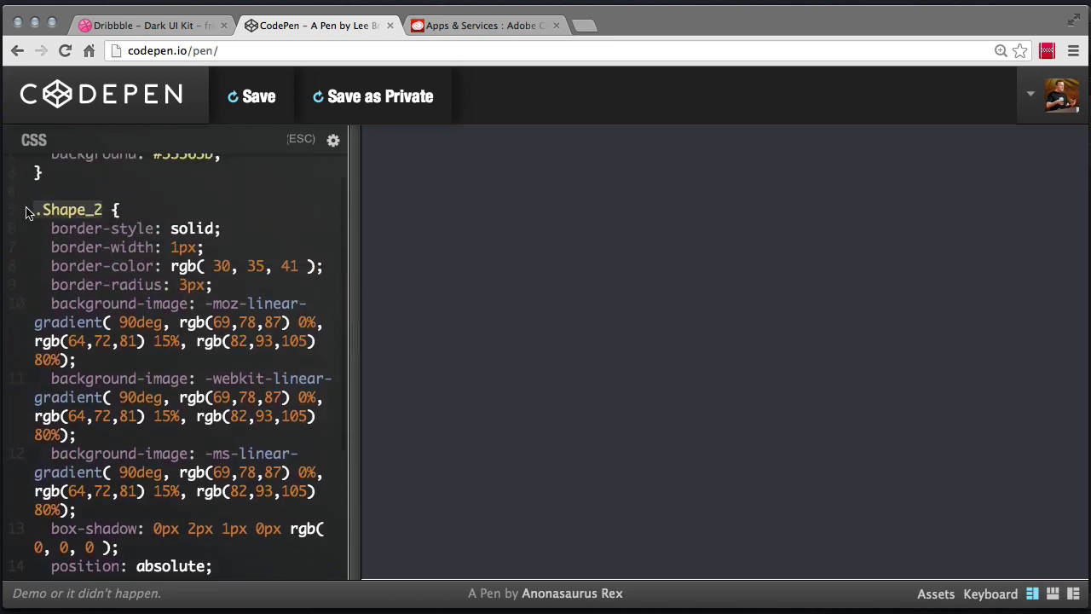
text(div)
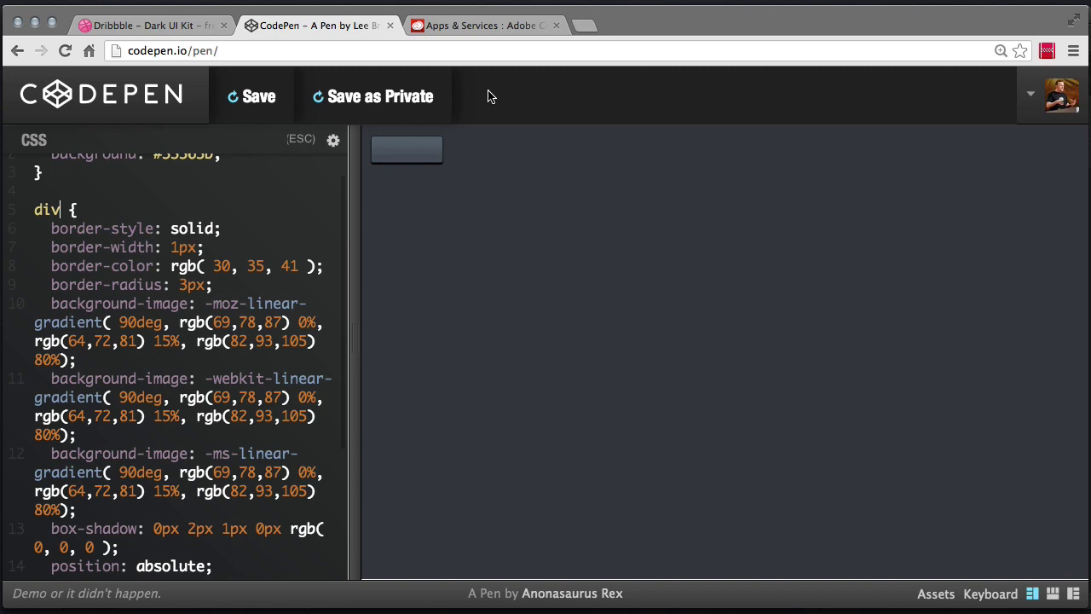
- View the Adobe Apps & Services page in Chrome, then switch to Edge Animate CC
click(504, 35)
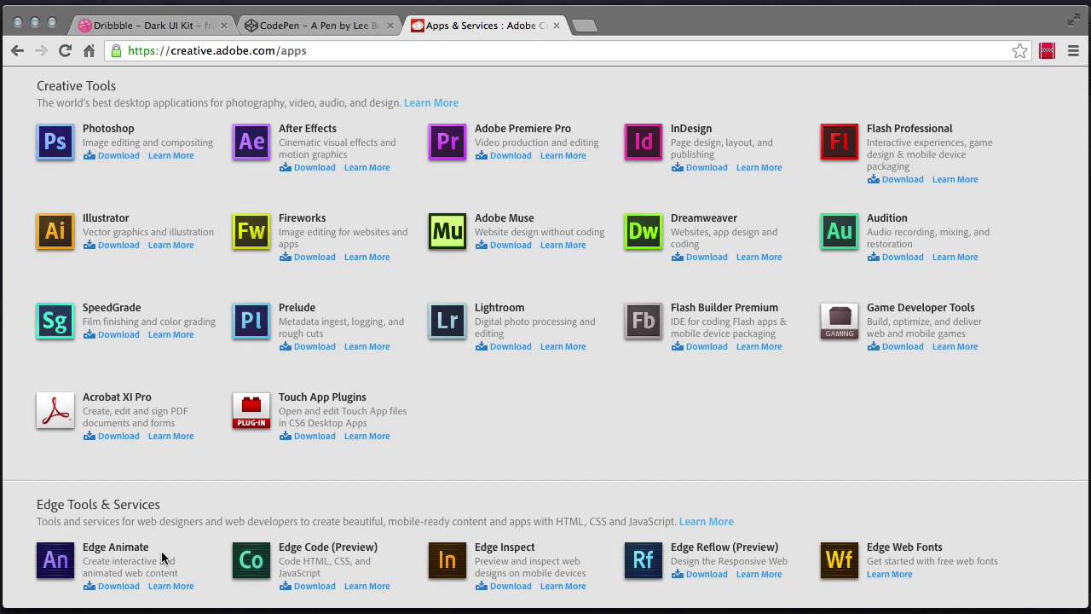
key(super+Tab)
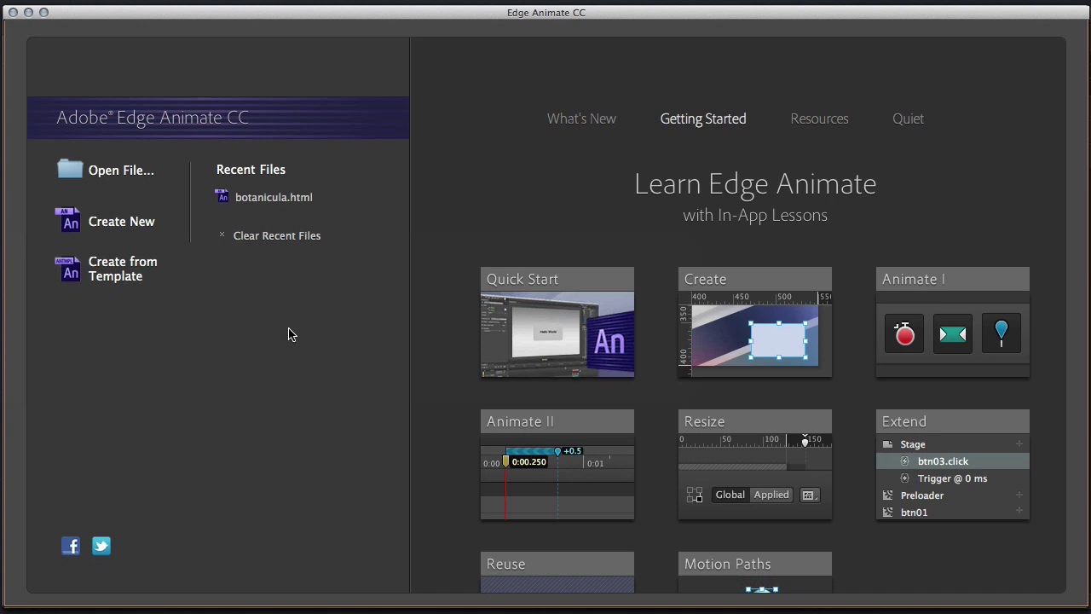
- Create a new composition and drag start.png from the animateCSS folder onto the stage
click(120, 222)
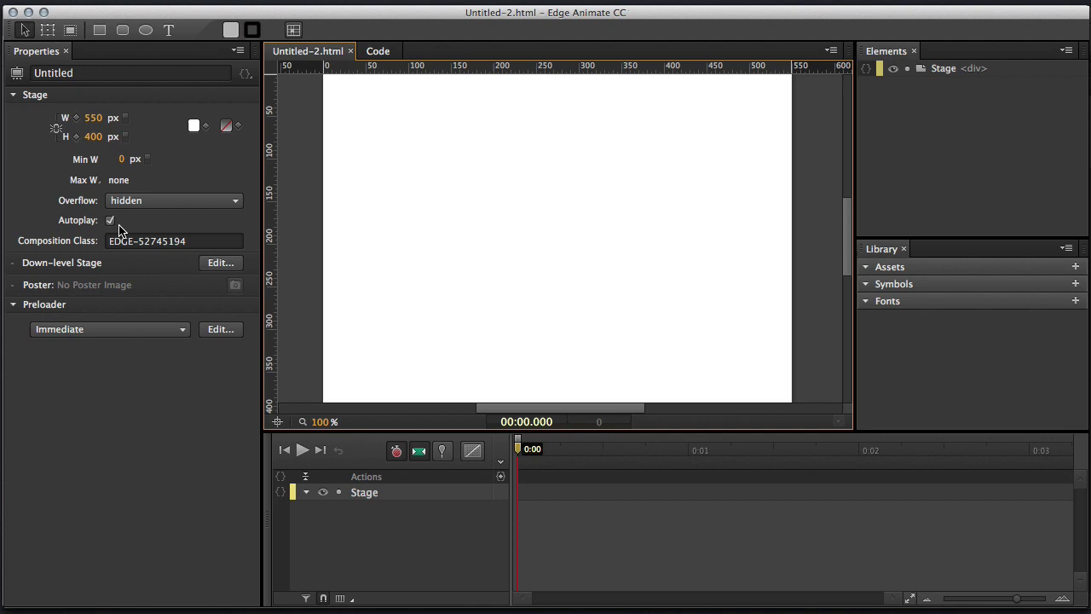
key(super+Tab)
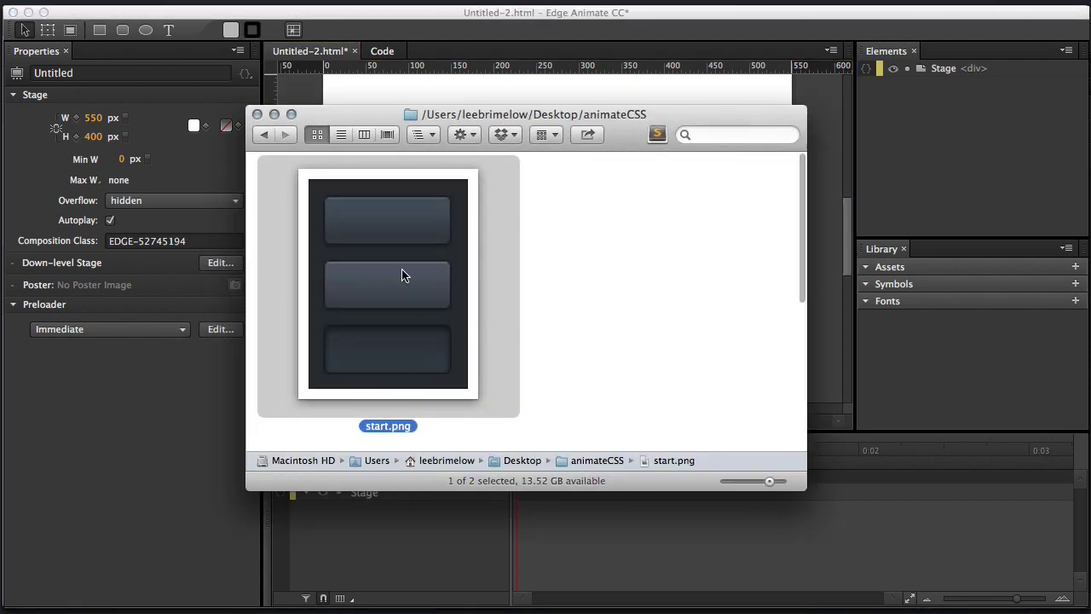
drag(498, 120, 511, 232)
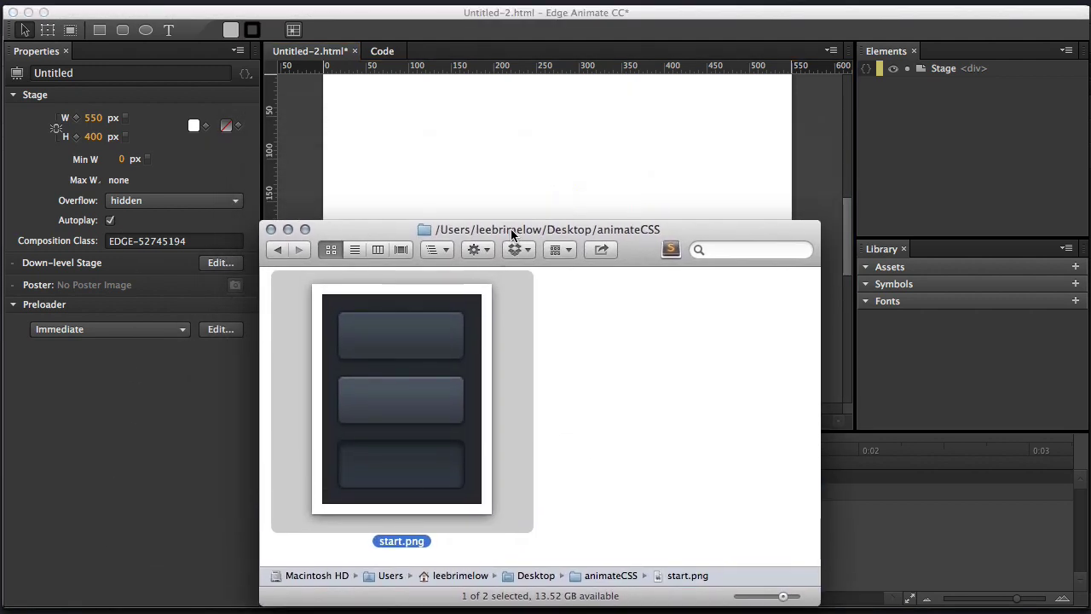
drag(393, 397, 552, 179)
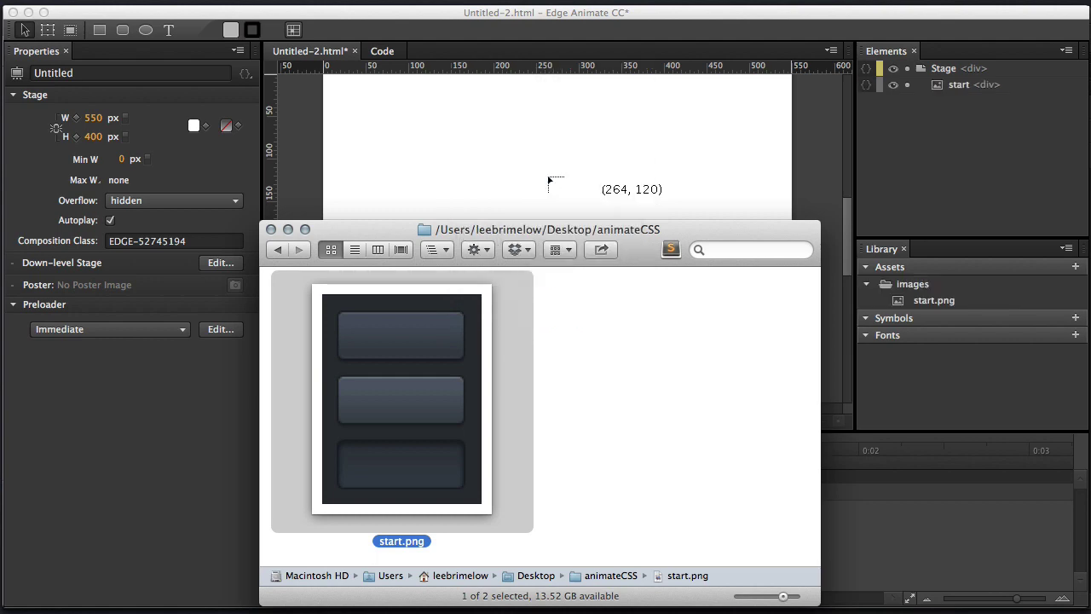
click(271, 229)
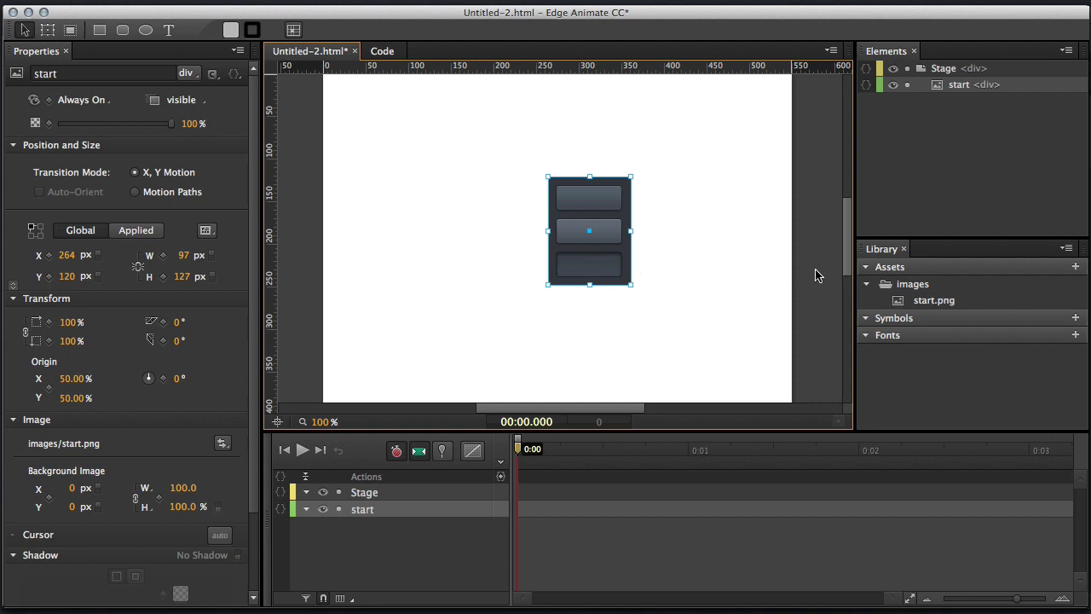
- Close the Library and Elements panels, hide the timeline, and move the start image to X 121, Y 130
click(903, 248)
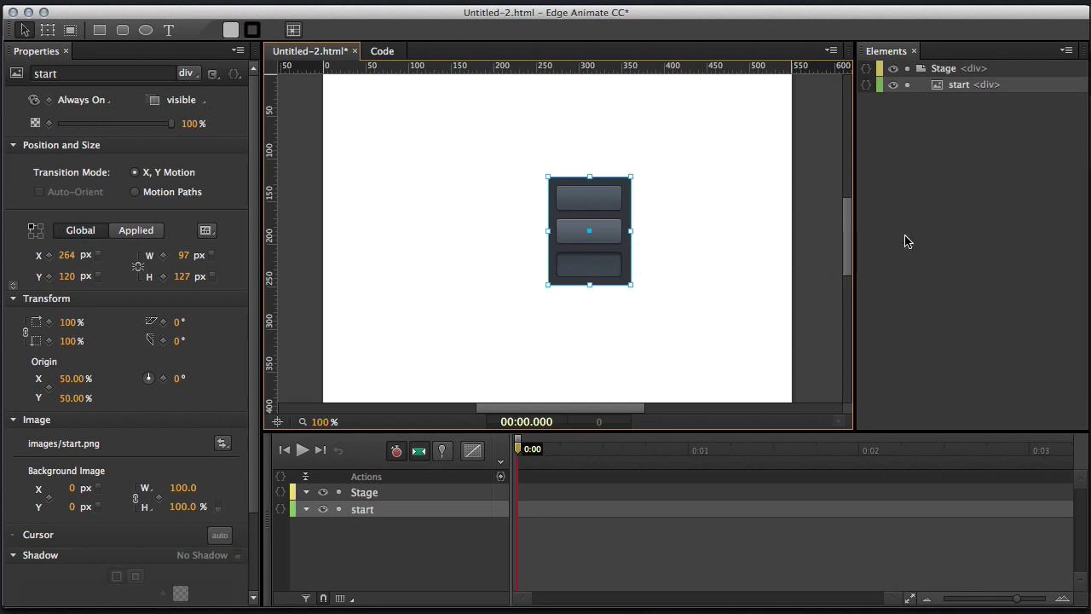
click(913, 52)
key(super+e)
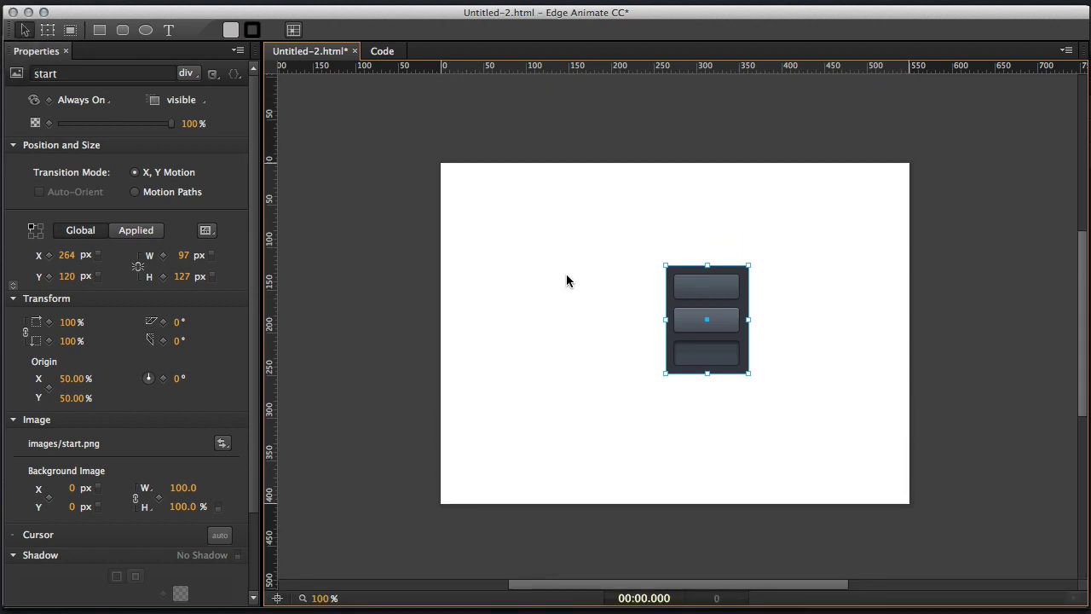
click(566, 274)
drag(698, 306, 575, 314)
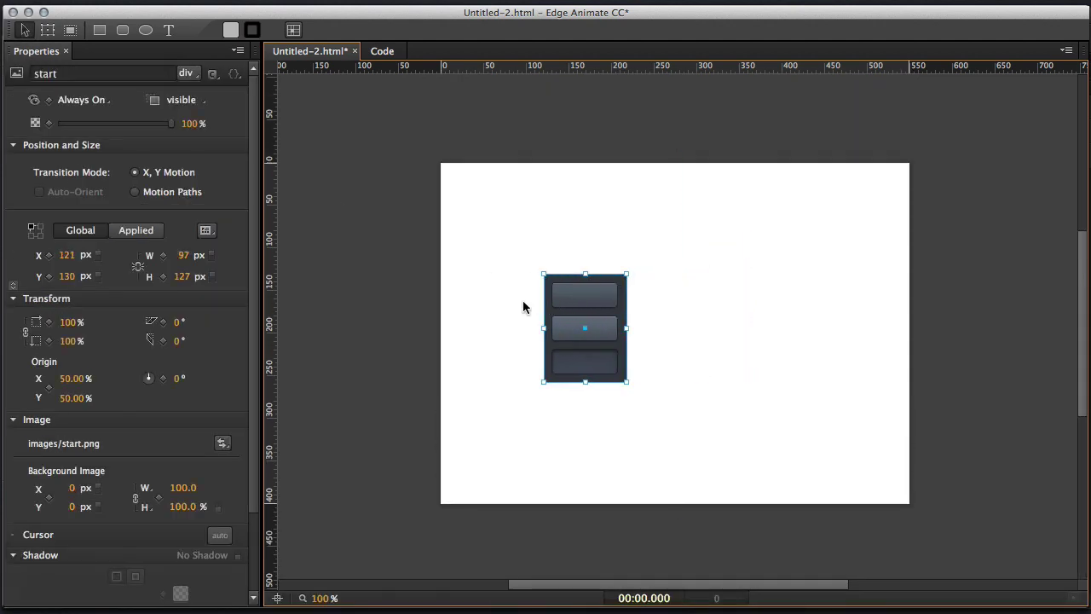
- Set the stage width and height to 100%
click(464, 269)
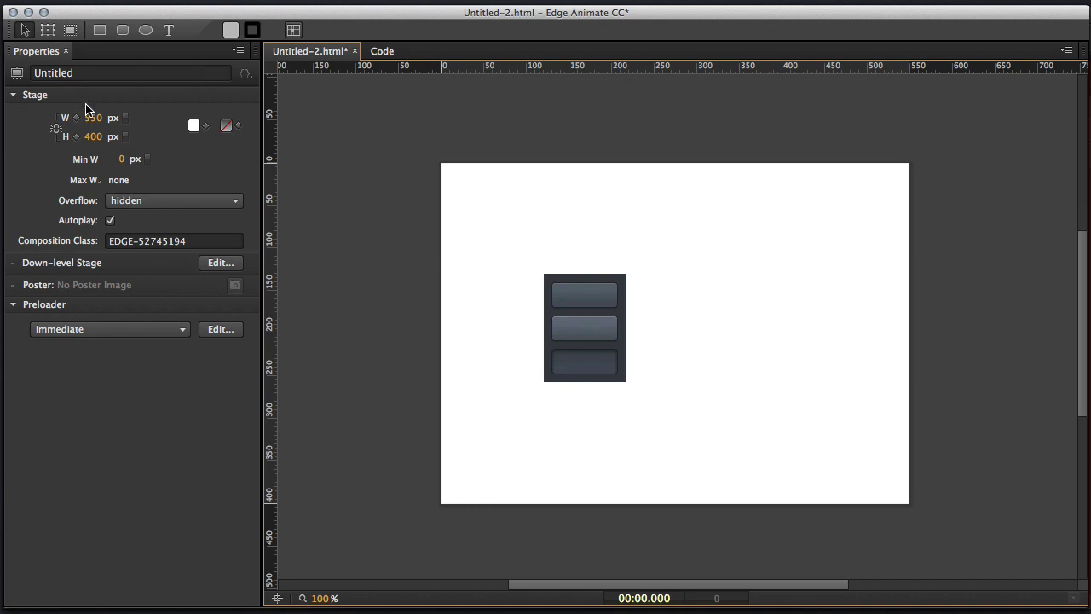
click(126, 119)
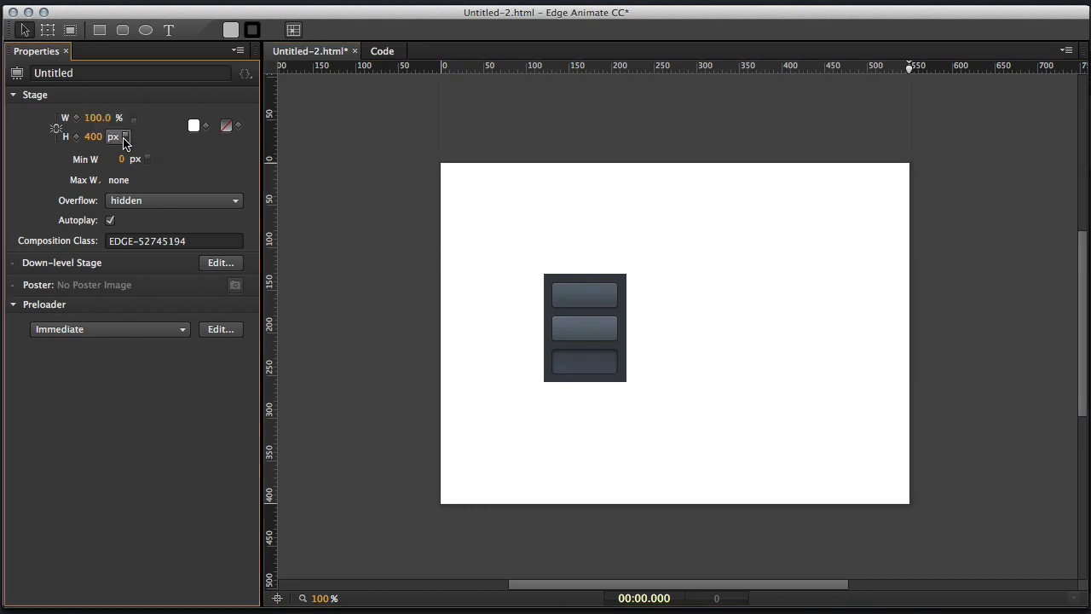
click(125, 138)
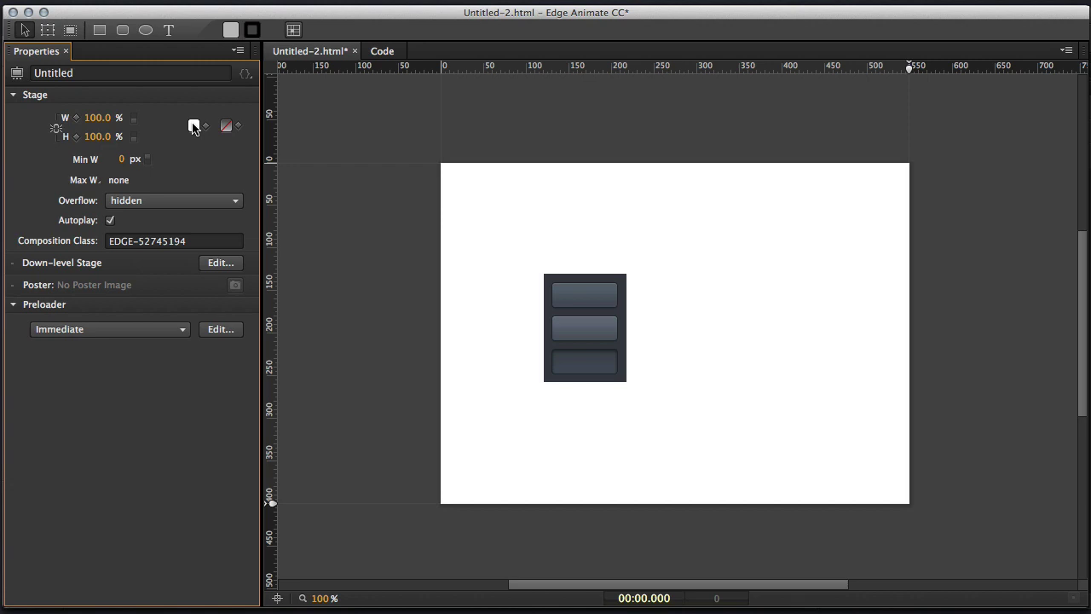
click(194, 127)
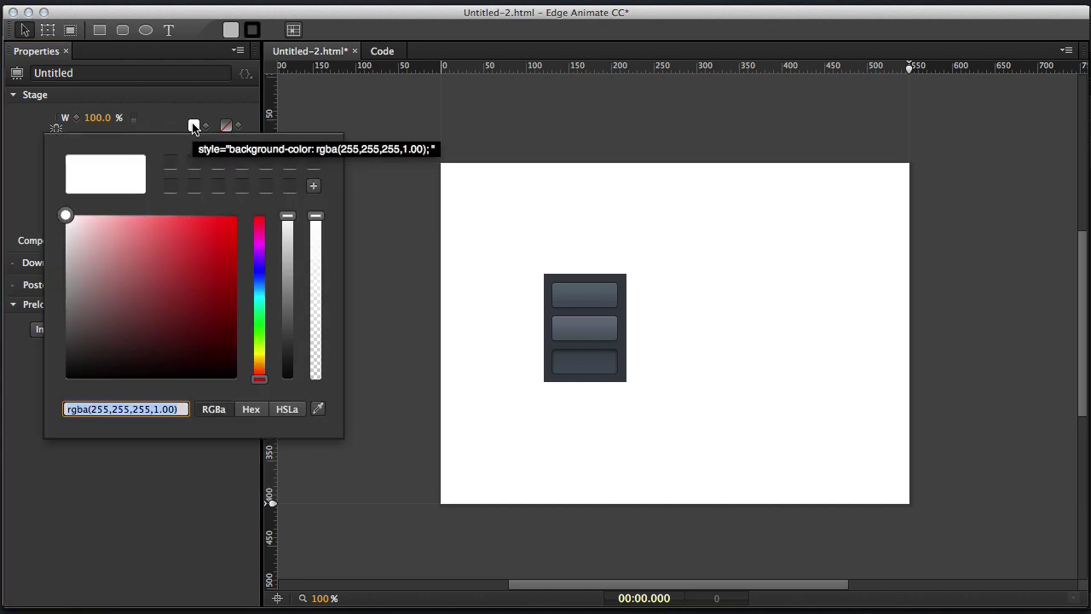
- Sample the dark button panel colour as the stage background in hex, then zoom to 250% on the buttons
click(320, 414)
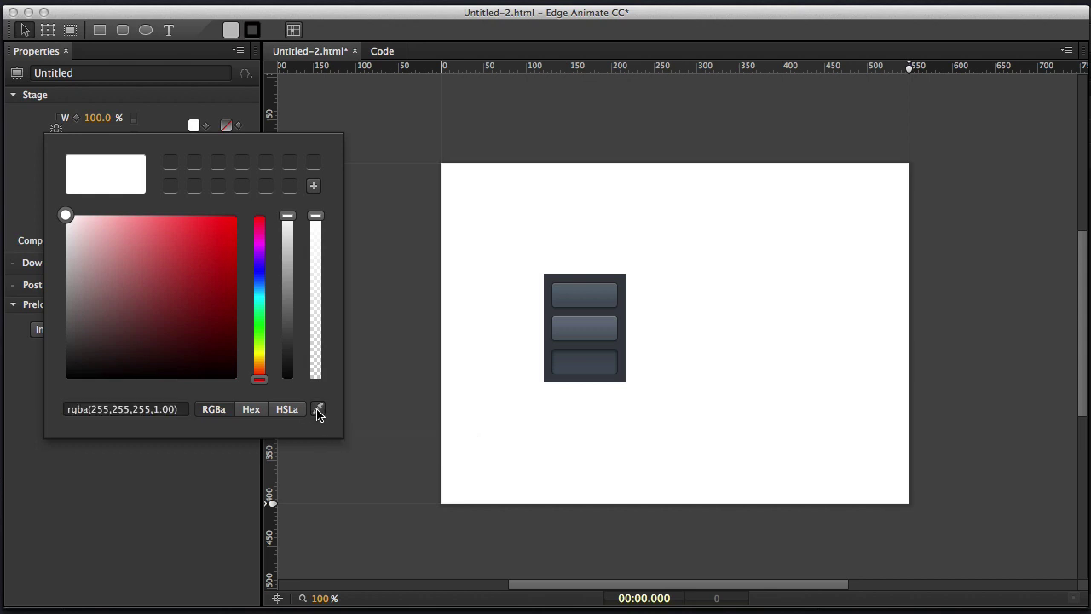
click(559, 277)
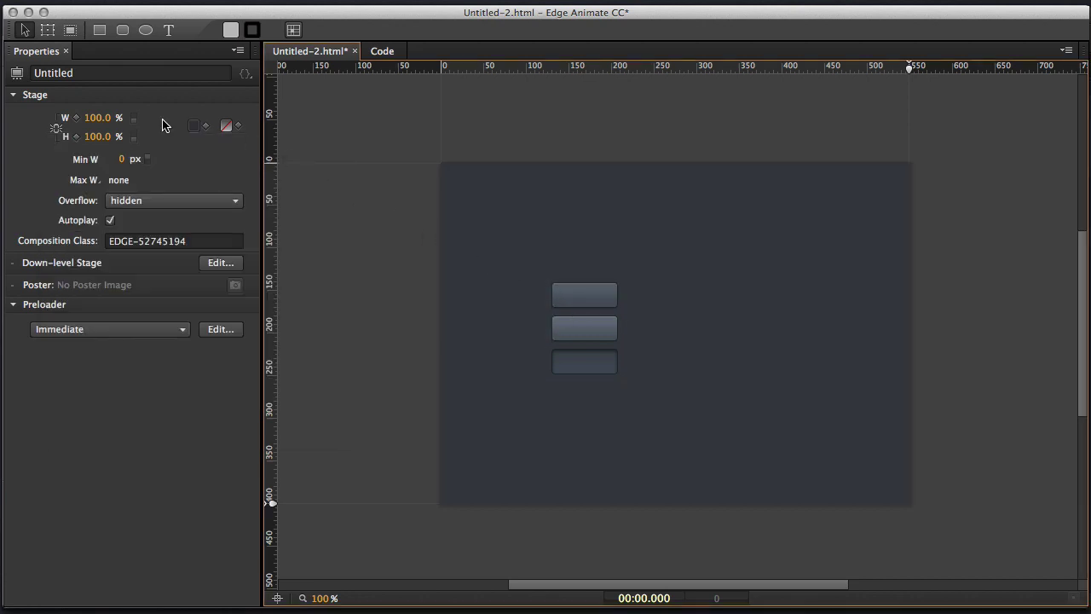
click(196, 128)
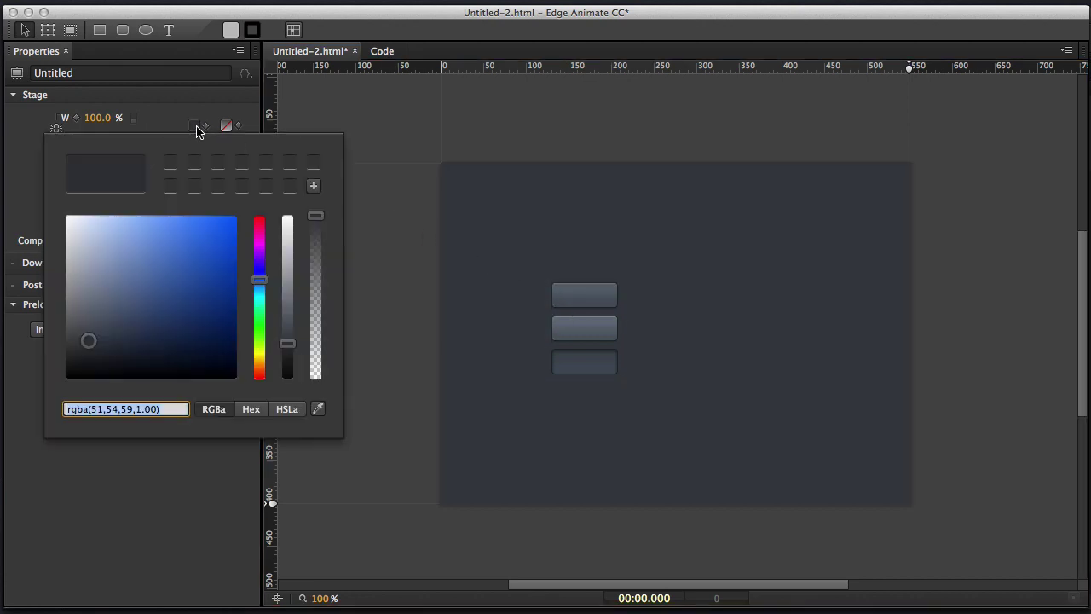
click(251, 409)
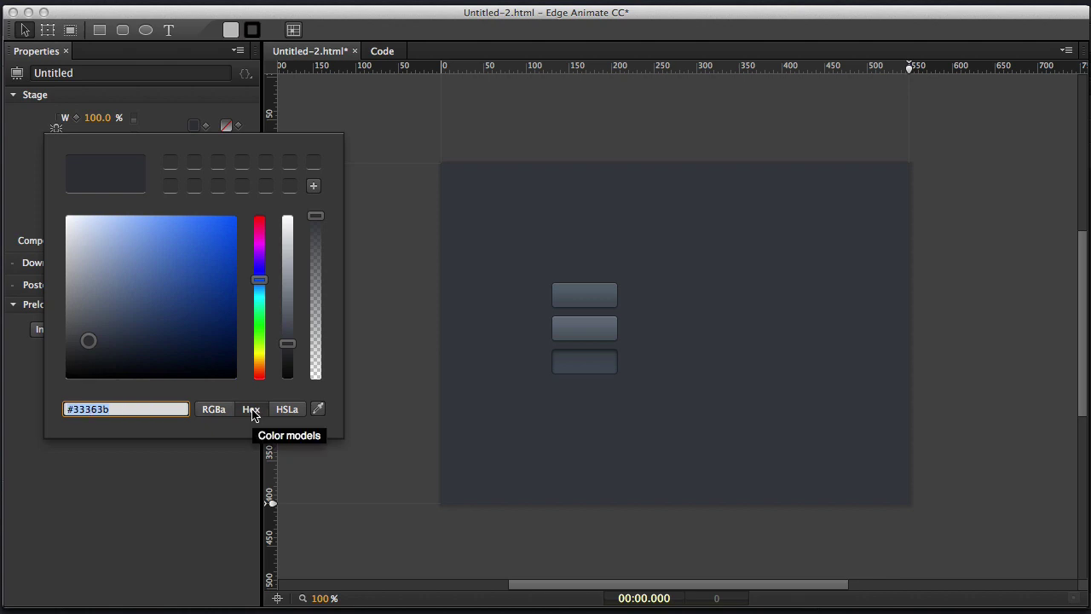
click(506, 415)
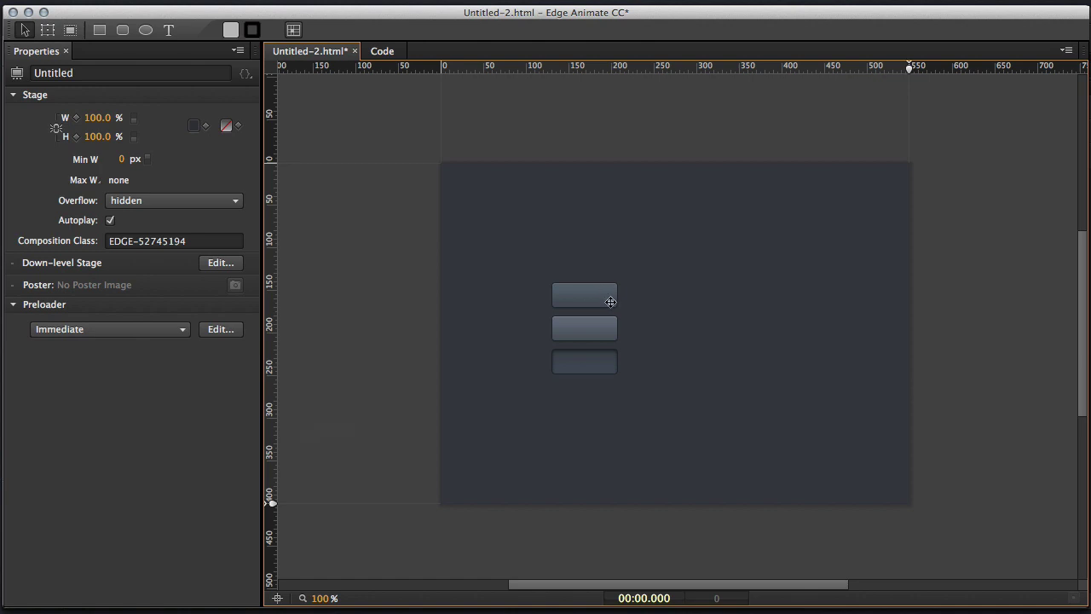
key(super+equal)
key(super+equal)
key(super+equal)
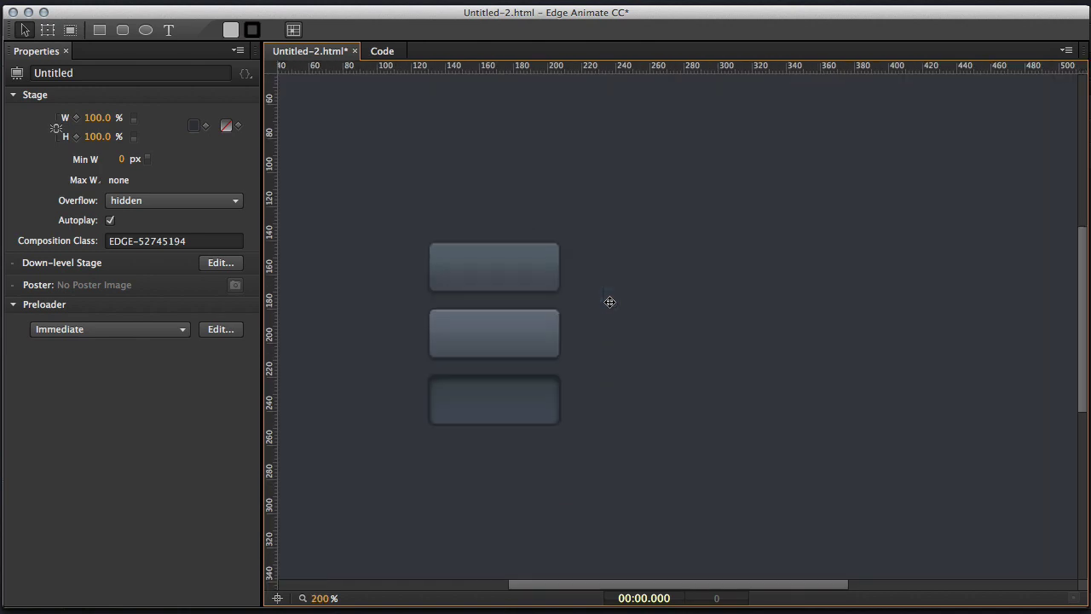
scroll(602, 318, left, 5)
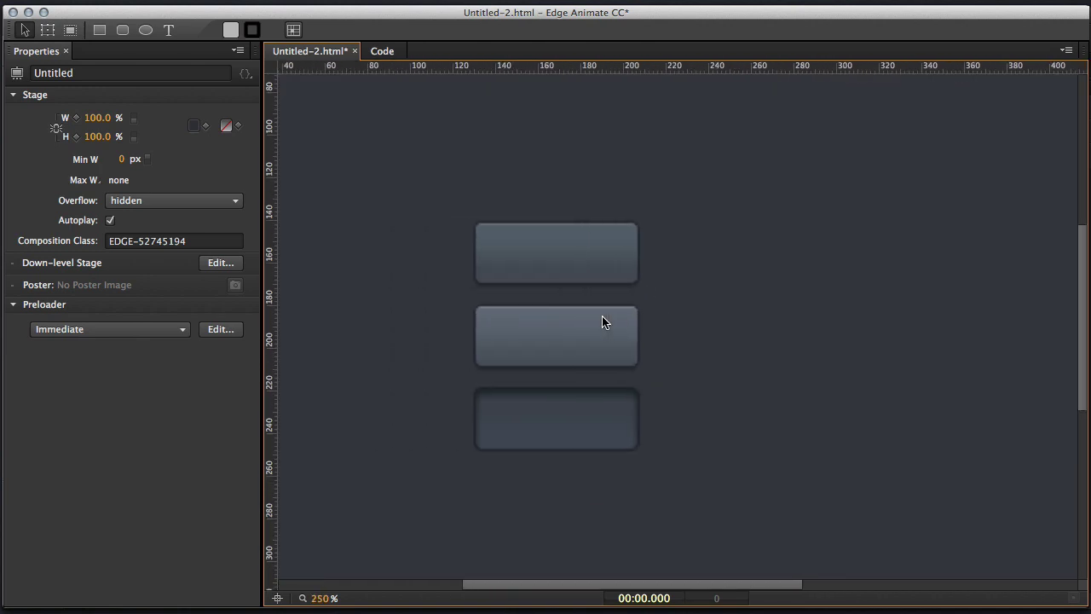
- Draw a rounded rectangle and move it beside the top button
click(123, 32)
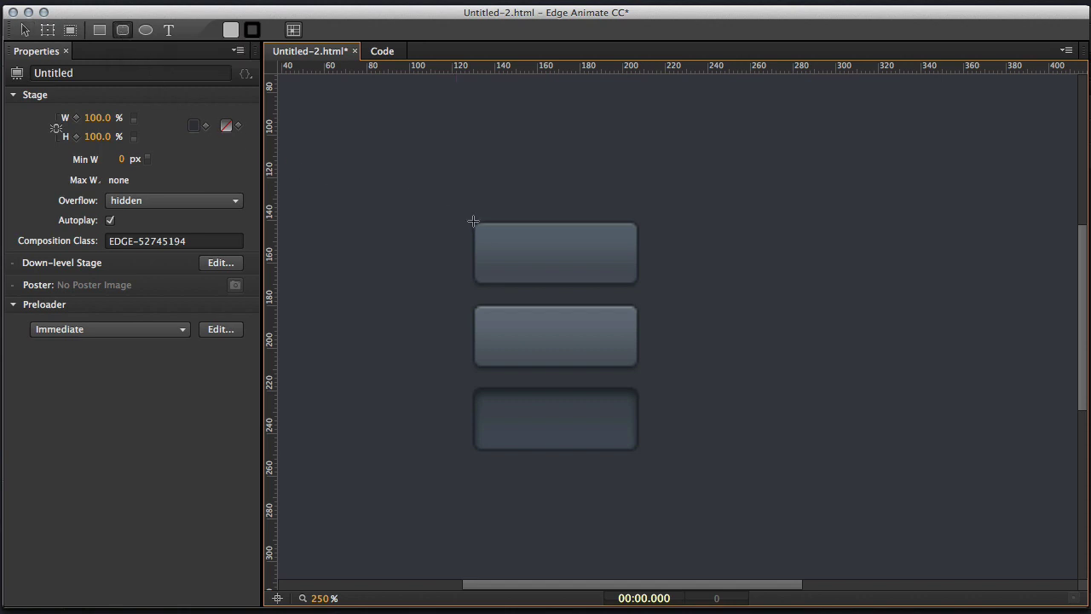
drag(473, 222, 637, 284)
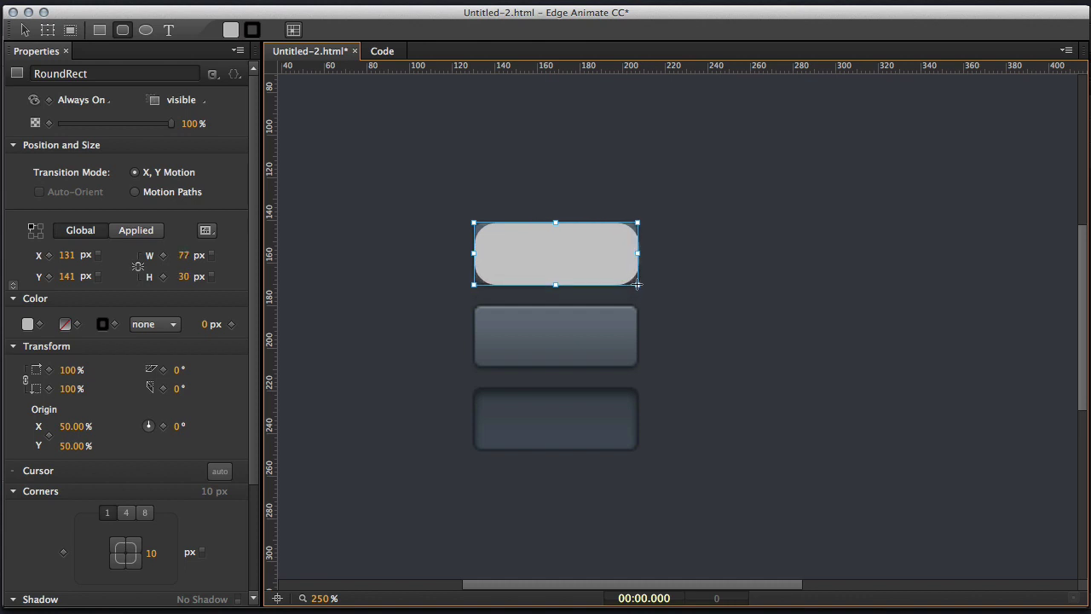
key(v)
drag(582, 242, 769, 240)
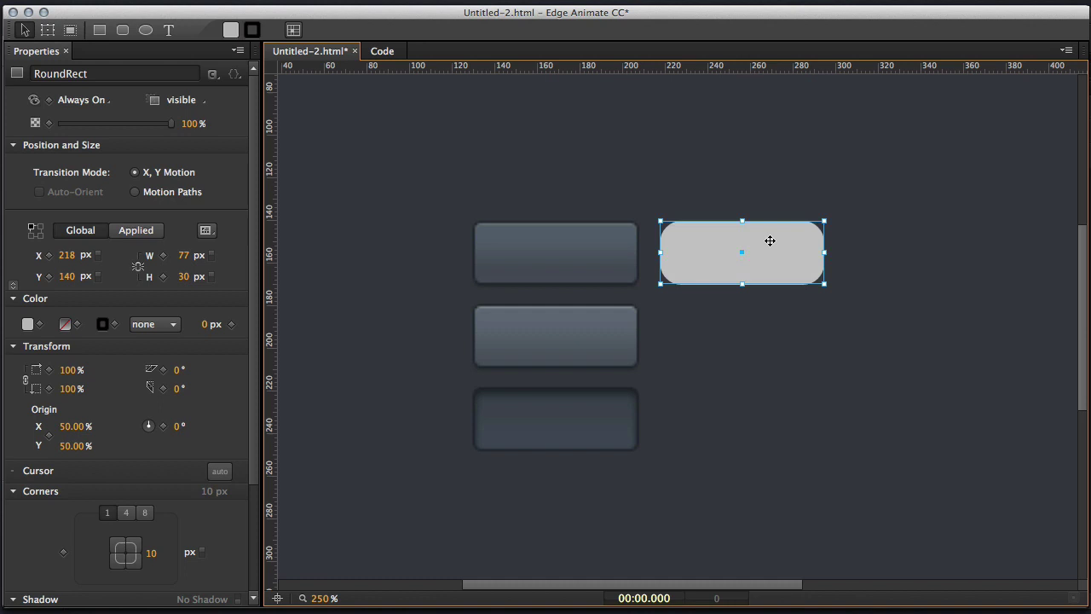
click(733, 324)
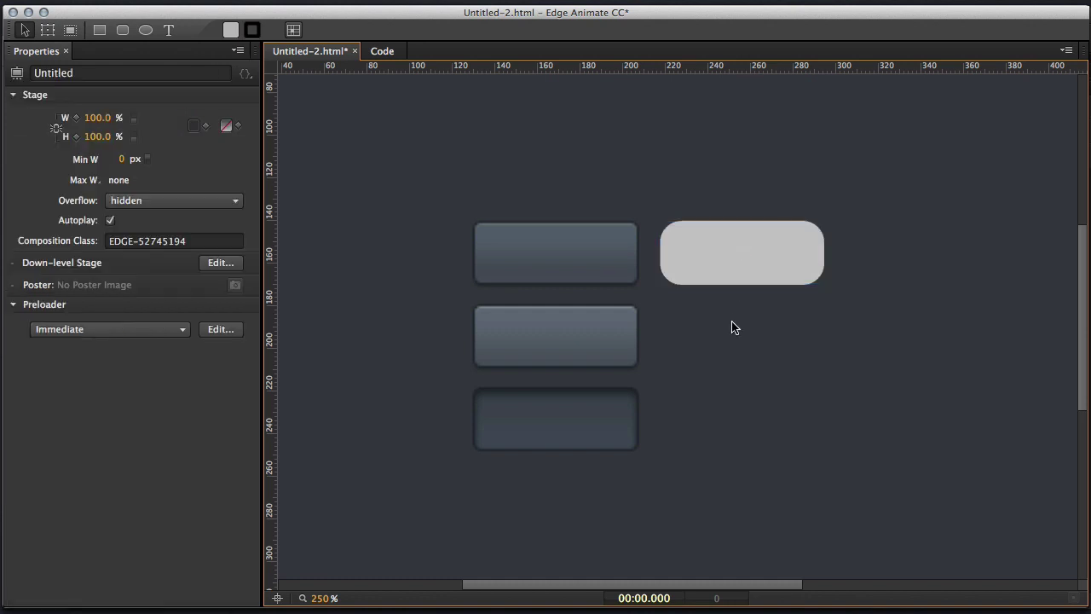
click(729, 260)
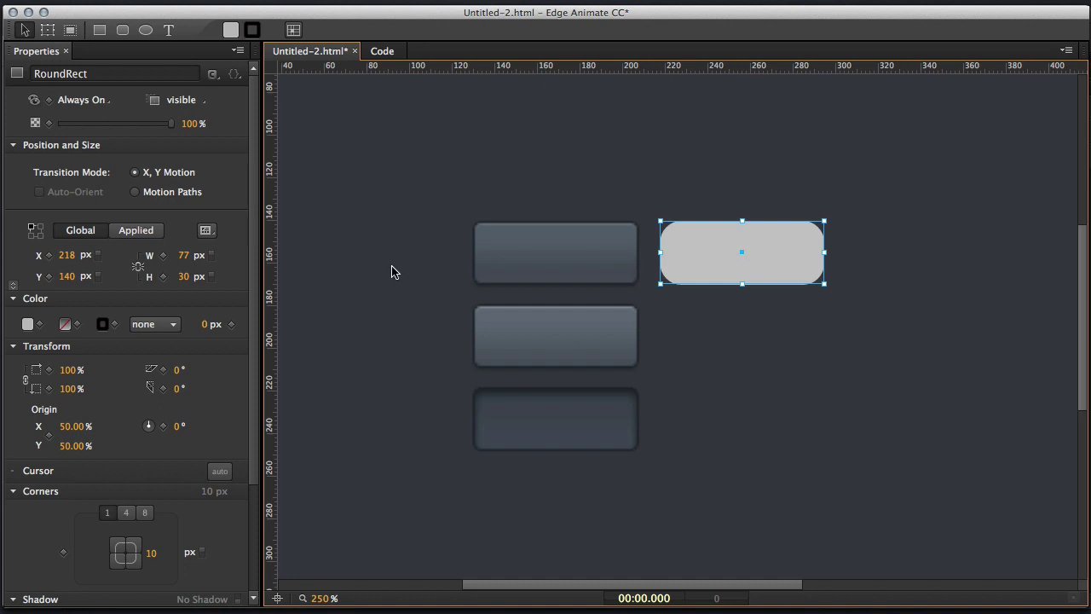
- Set the rectangle's corner radius to 3 px
scroll(166, 349, down, 4)
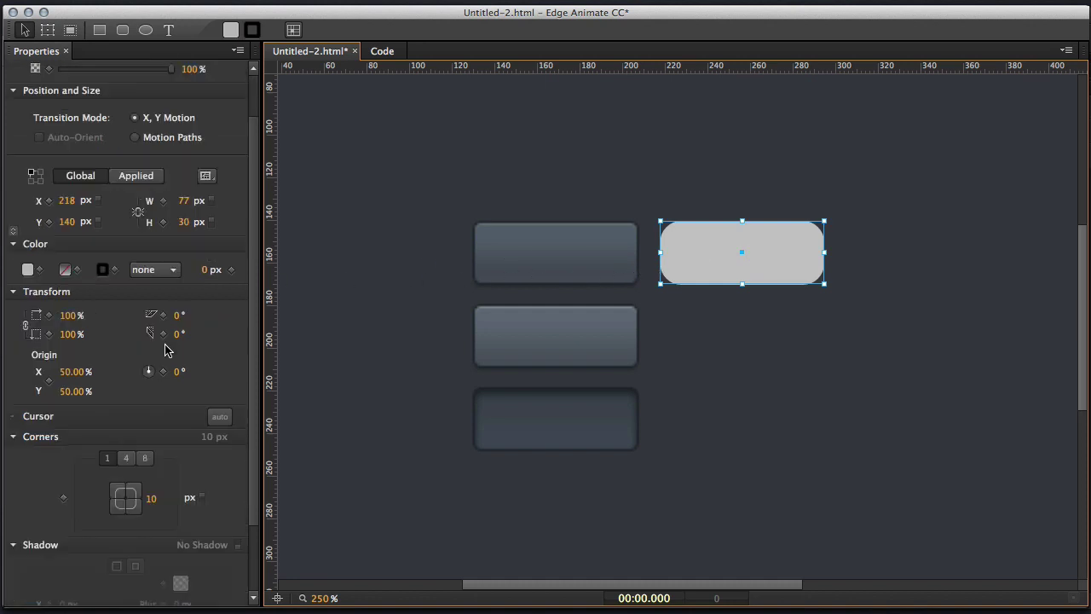
scroll(152, 328, up, 4)
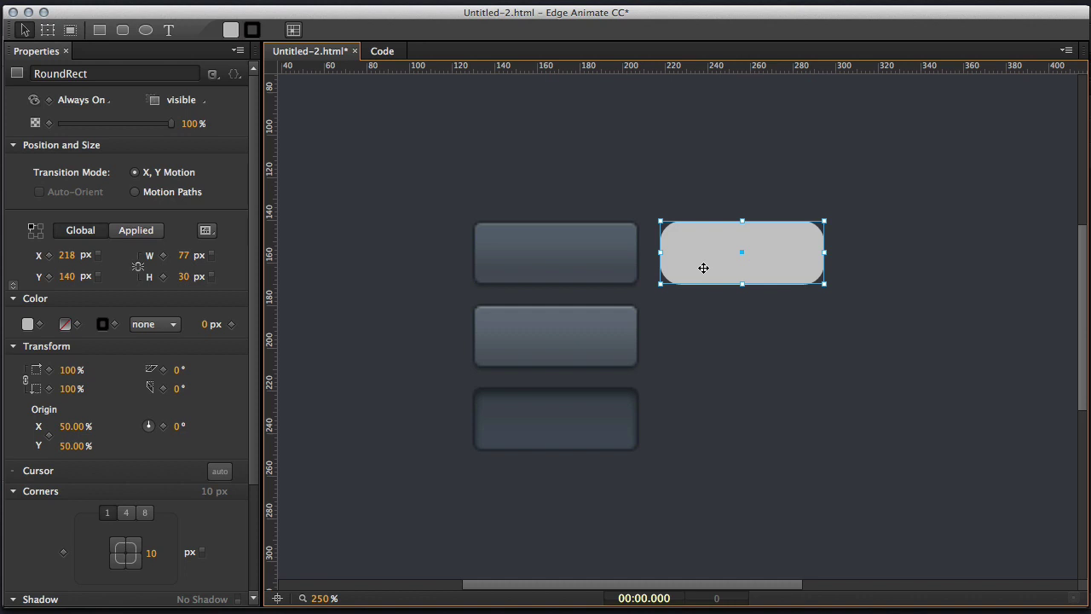
scroll(151, 418, down, 5)
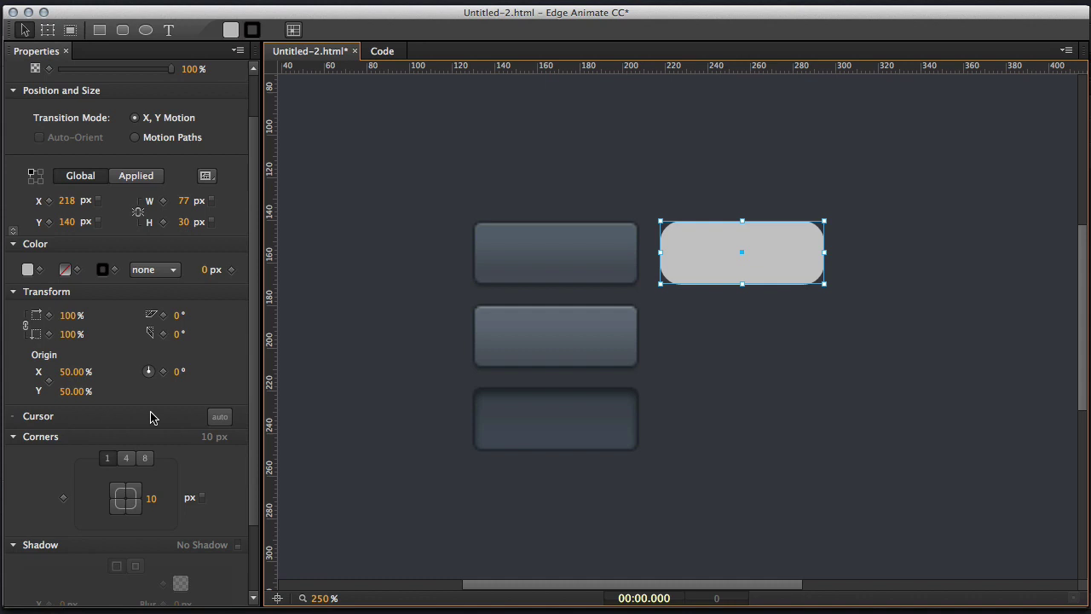
drag(158, 413, 150, 412)
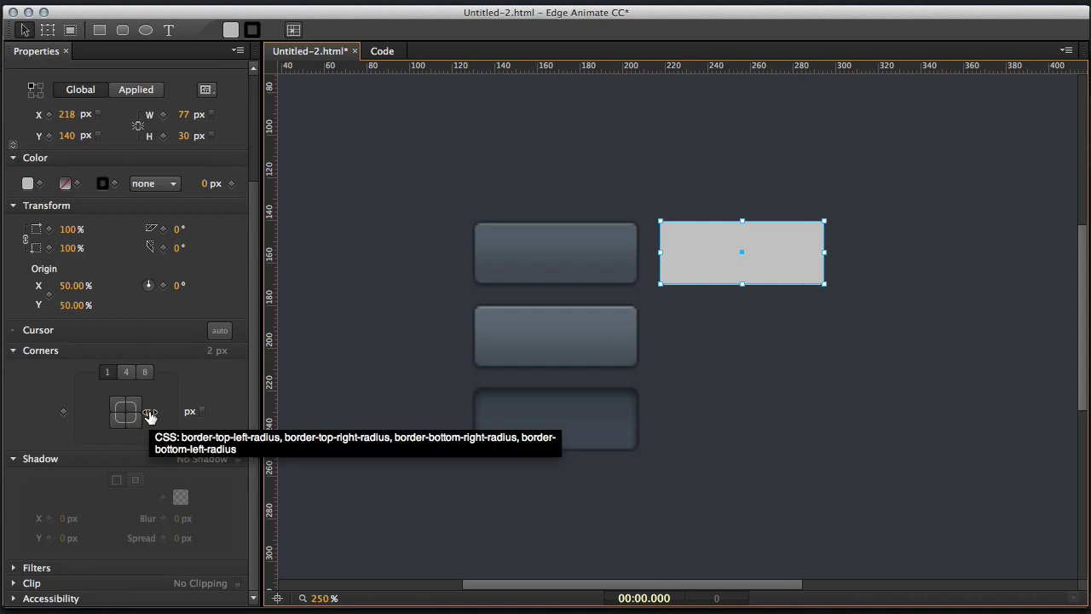
click(150, 415)
text(3)
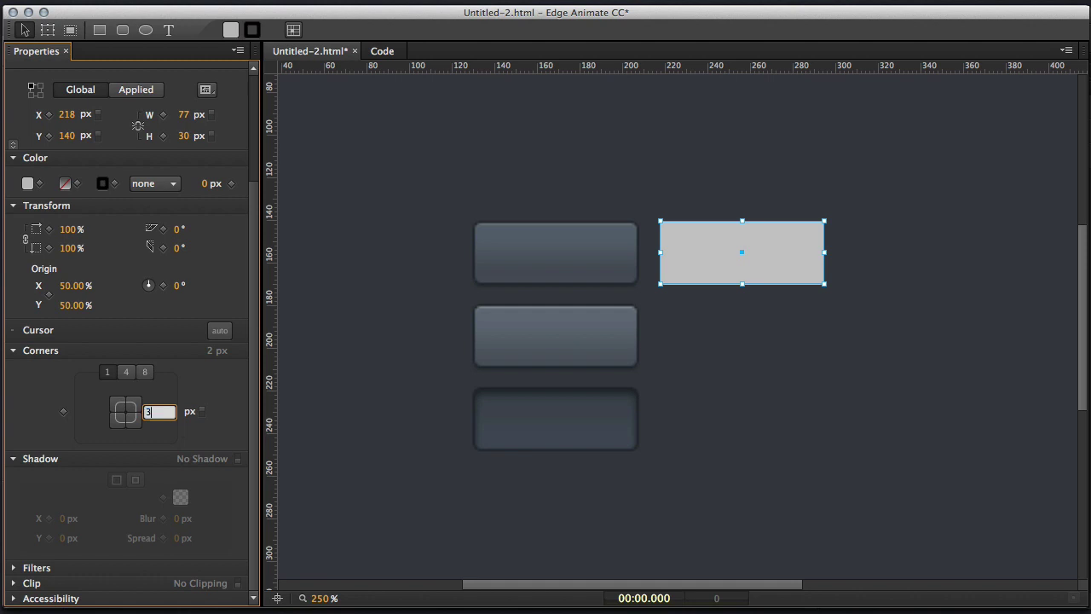
key(Return)
- Give the rectangle a solid 1 px border
click(736, 337)
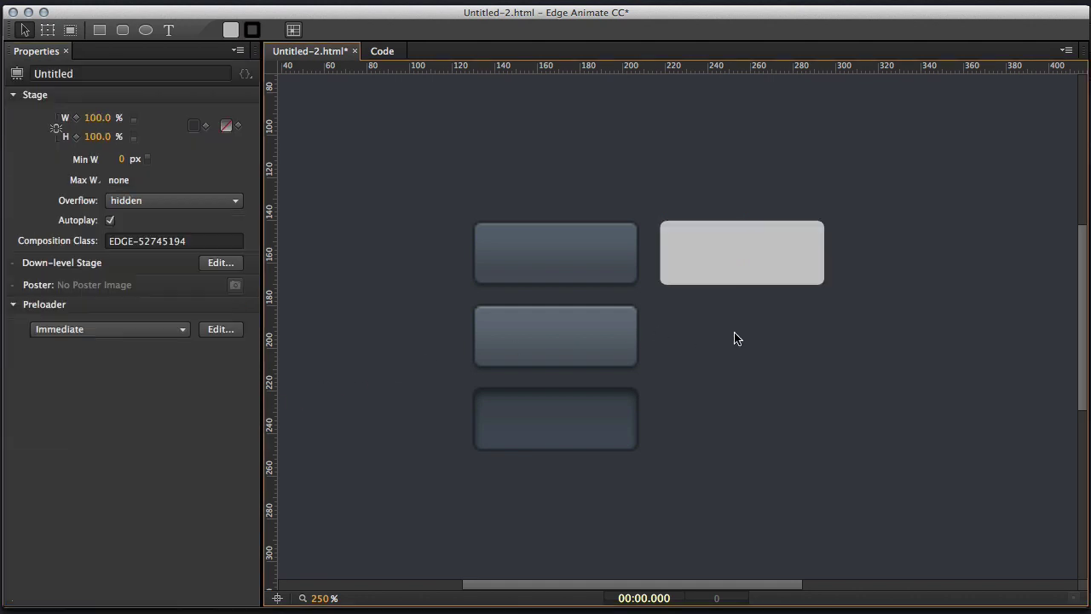
click(721, 262)
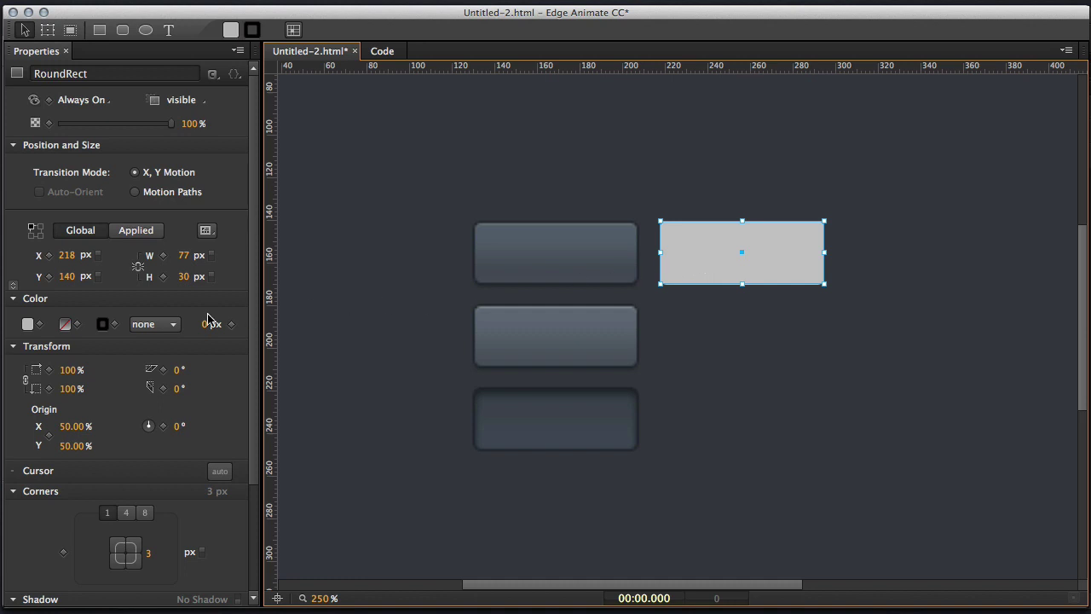
click(156, 331)
click(159, 358)
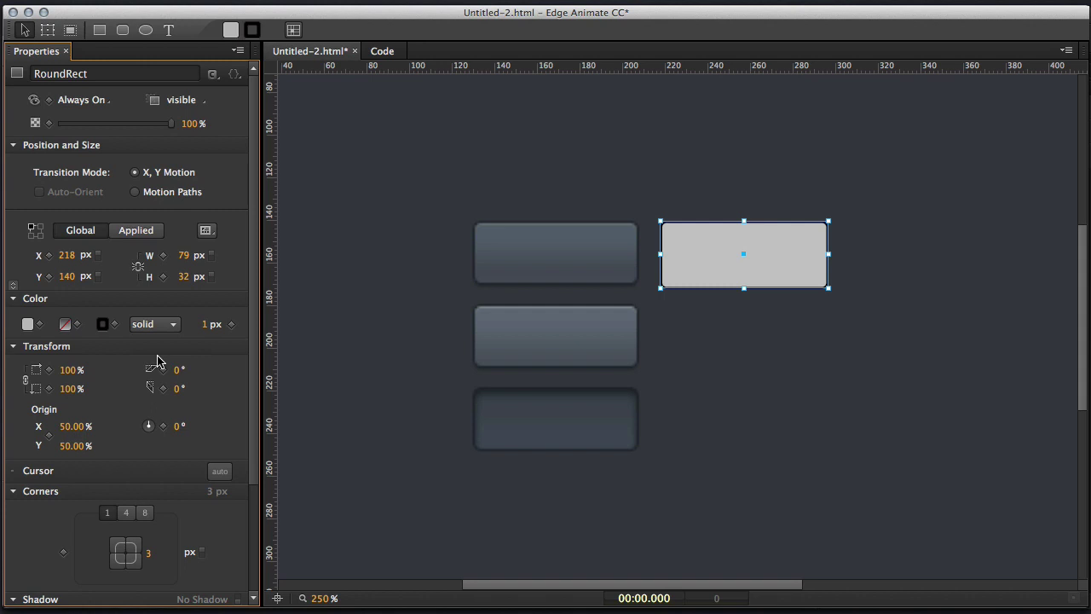
click(750, 343)
click(750, 262)
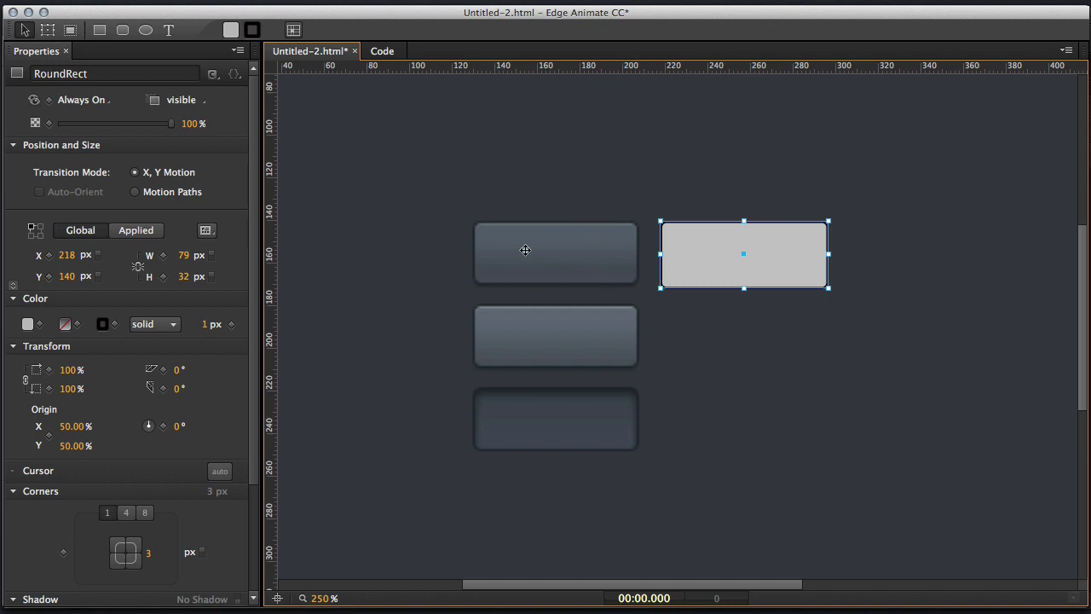
- Fill the rectangle with a 270° gradient, sampling both stops from the button greys, top rgba(97,108,118,1.00)
click(65, 325)
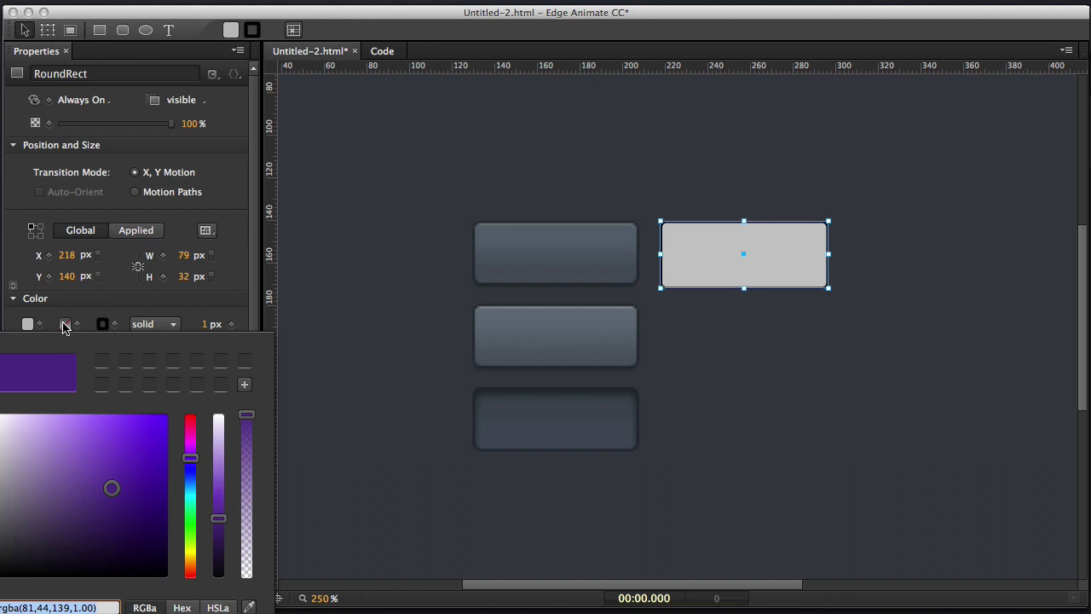
drag(60, 339, 233, 269)
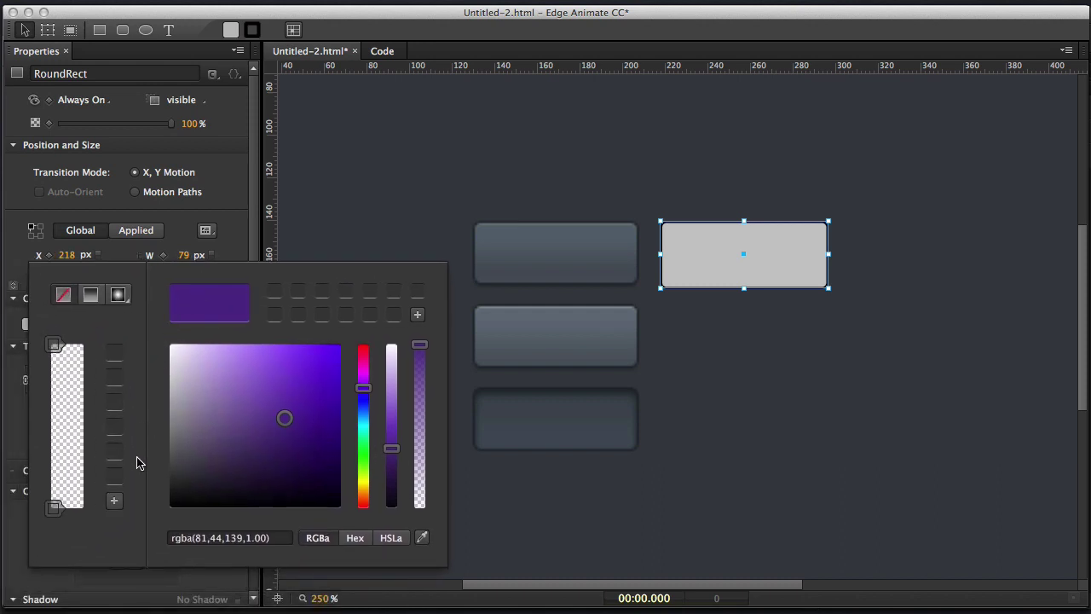
click(54, 509)
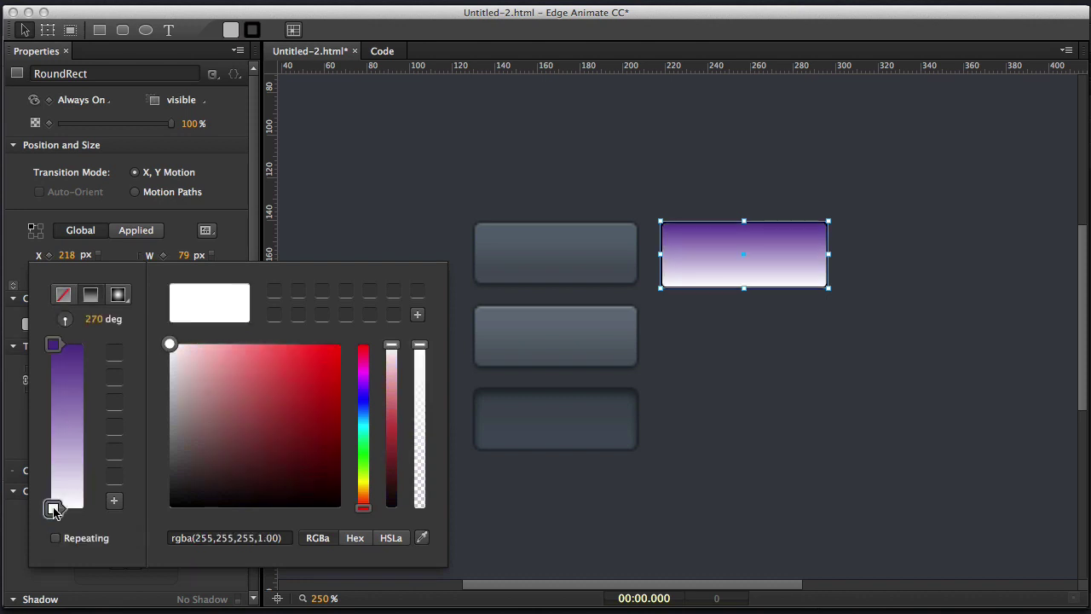
click(421, 539)
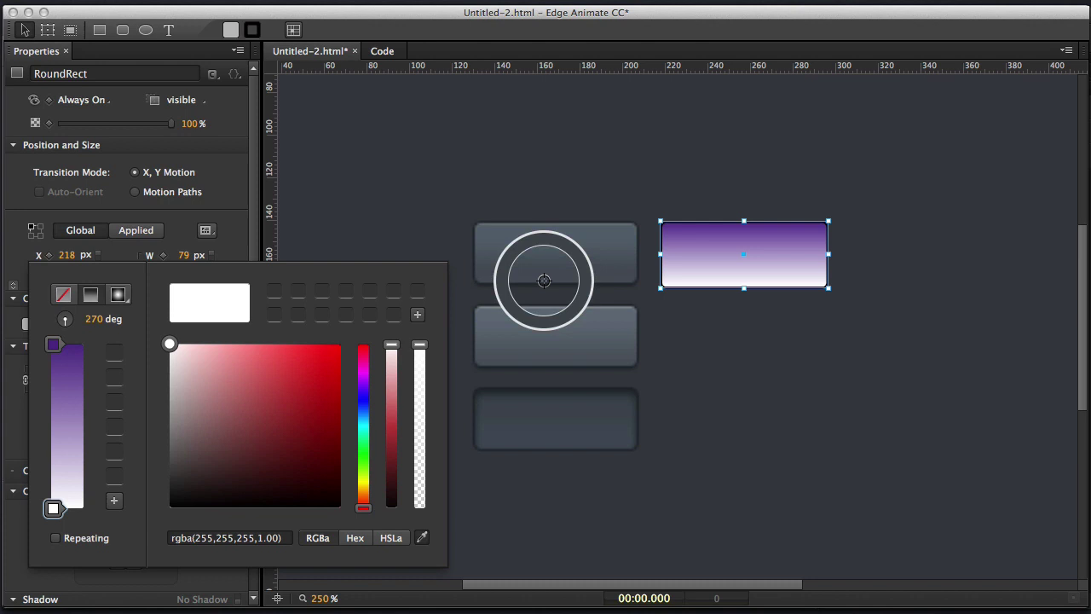
click(544, 280)
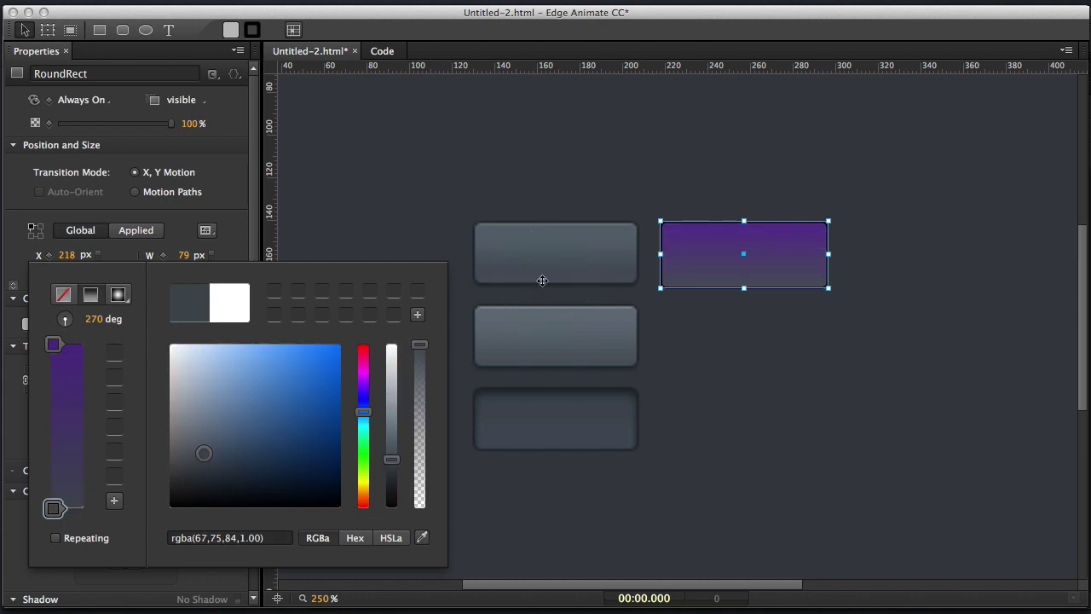
click(52, 346)
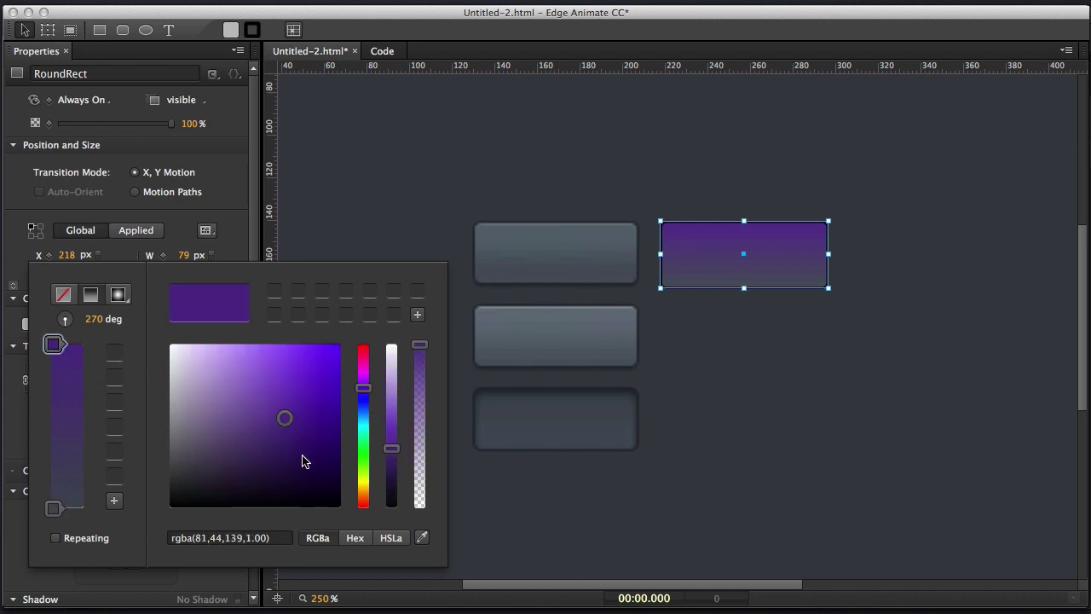
click(423, 540)
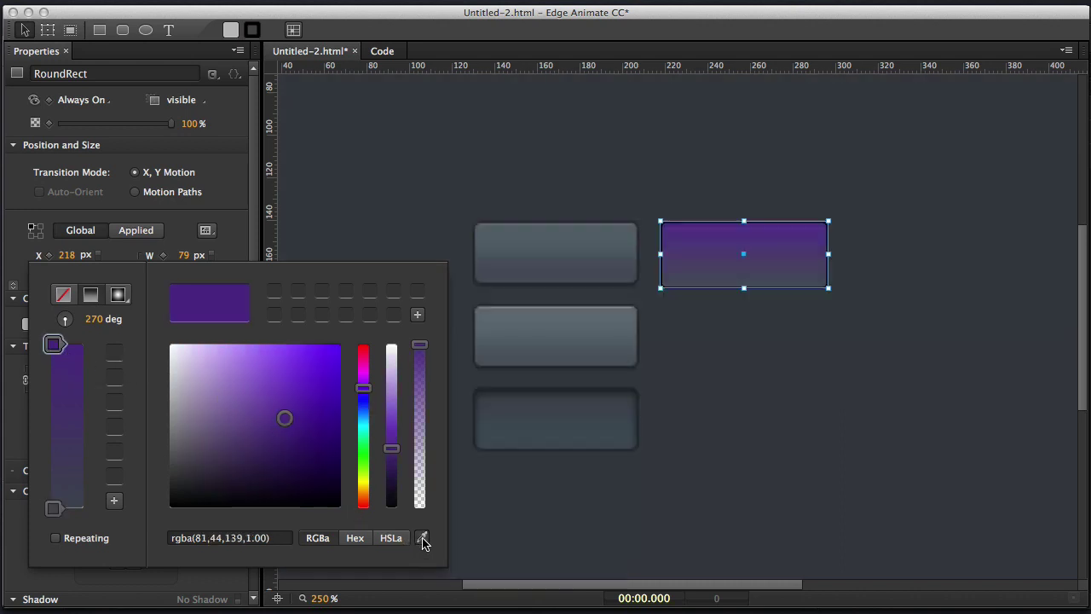
click(536, 224)
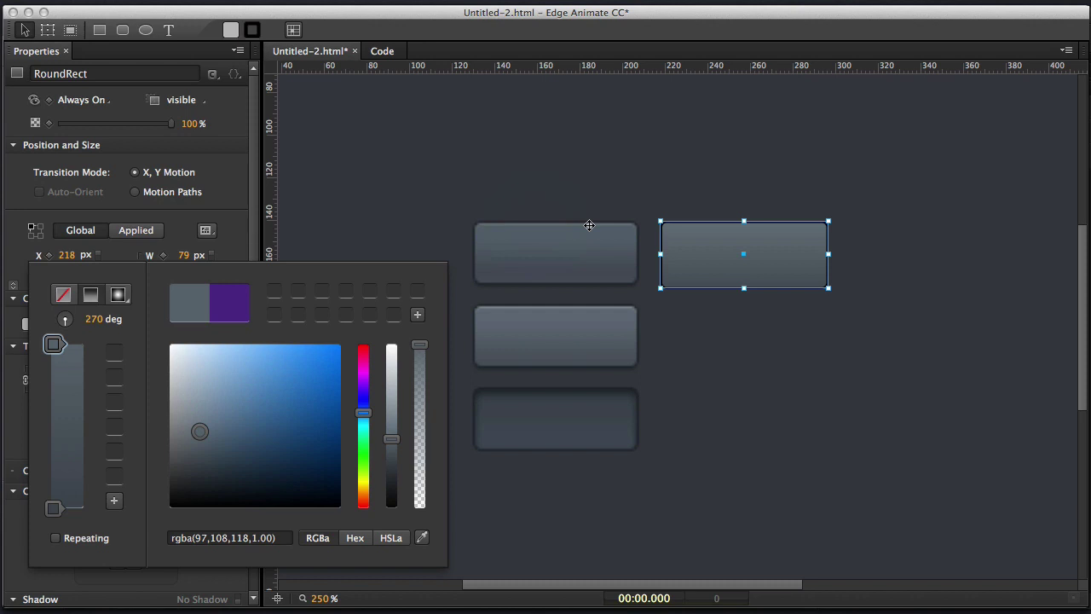
- Add a gradient stop at 8% using the top button's sampled colour
click(53, 368)
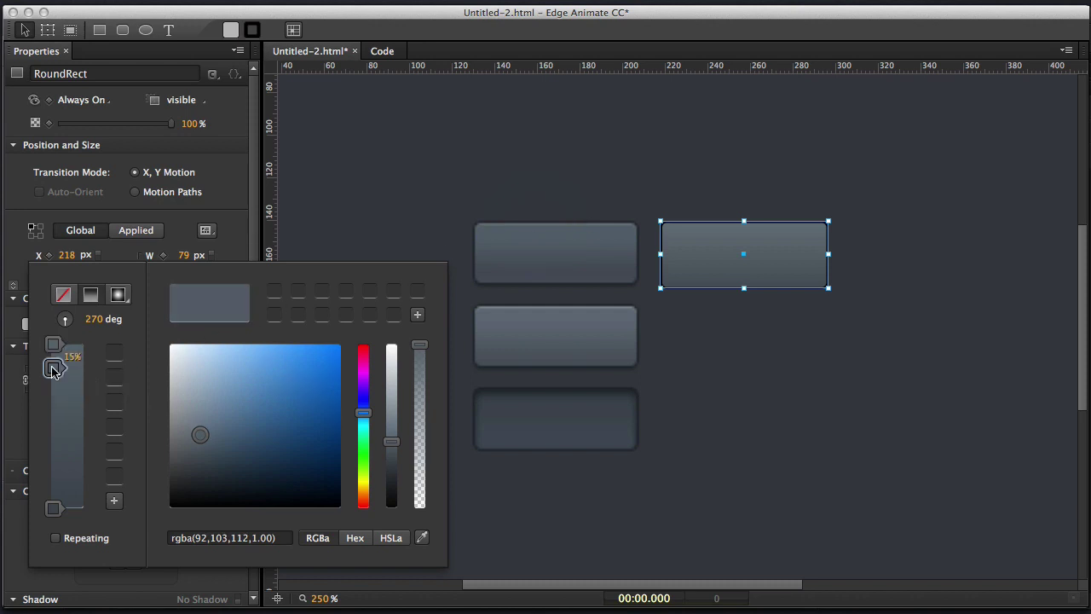
click(421, 537)
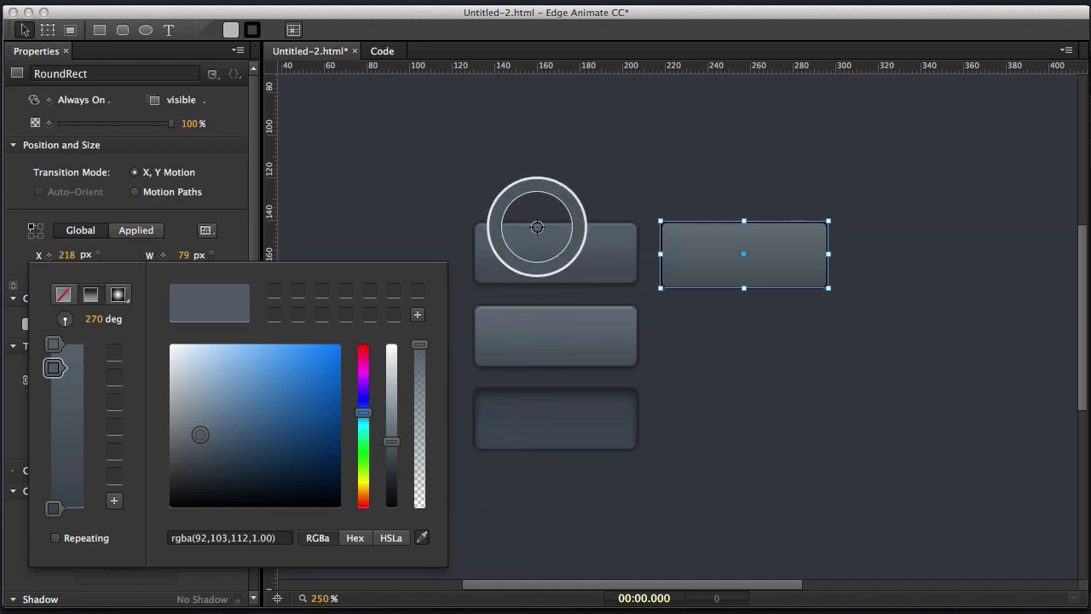
click(537, 227)
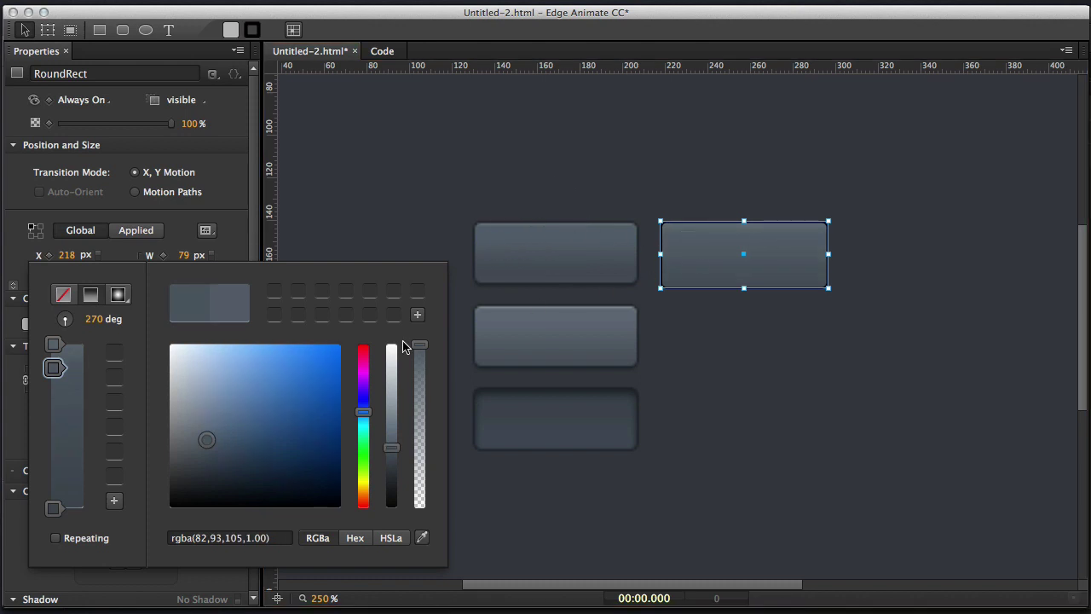
drag(55, 375, 57, 364)
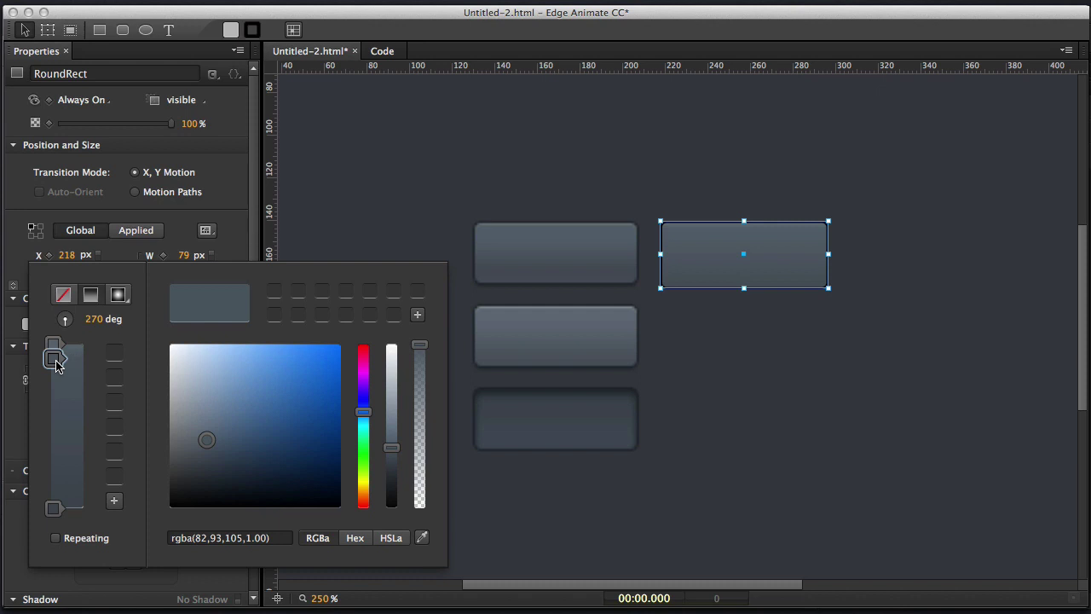
- Lighten the top gradient stop to nearly white and select the darker rgba(82,93,105) stop
click(53, 344)
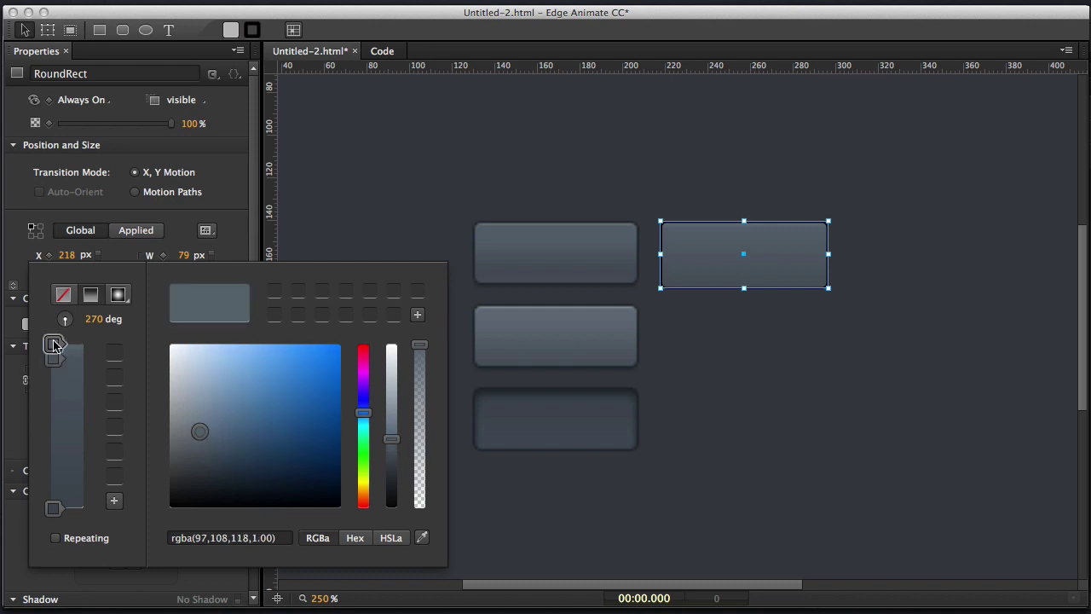
mouse_move(394, 443)
mouse_down()
mouse_move(392, 345)
mouse_move(389, 429)
mouse_up()
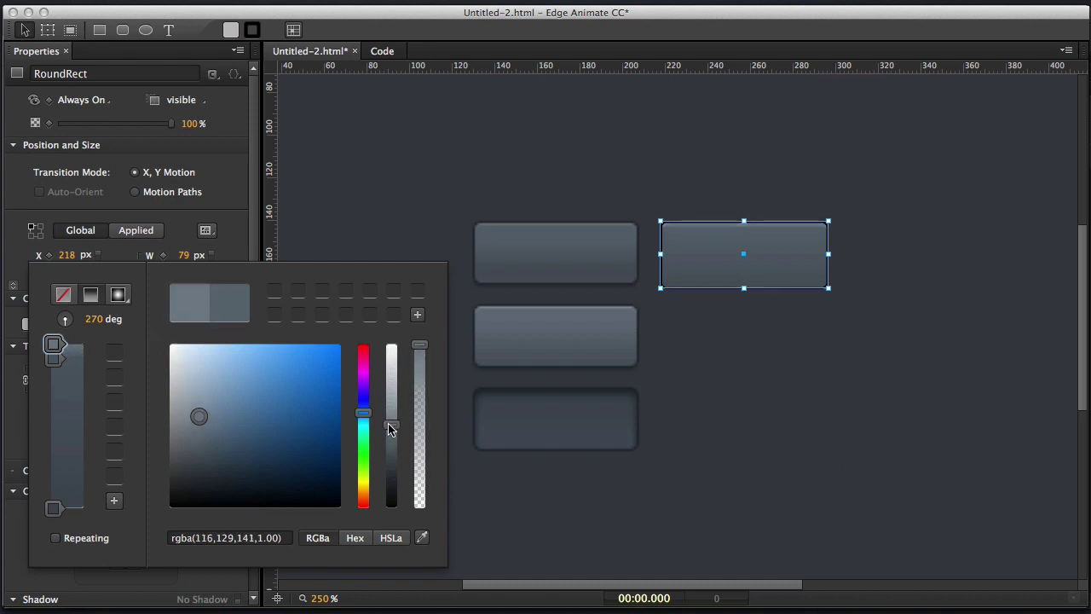
key(Tab)
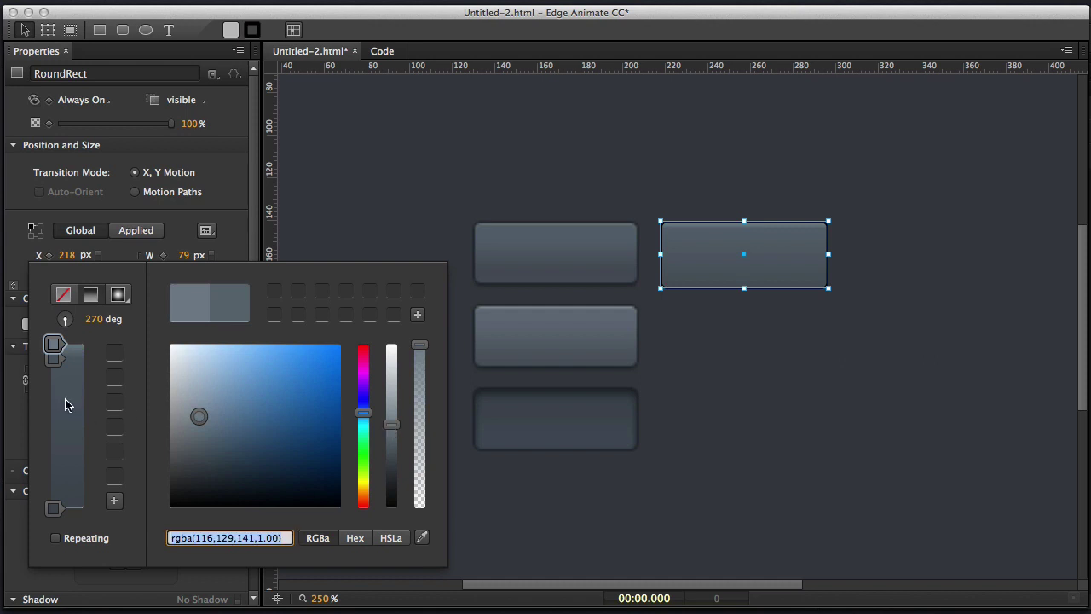
click(53, 359)
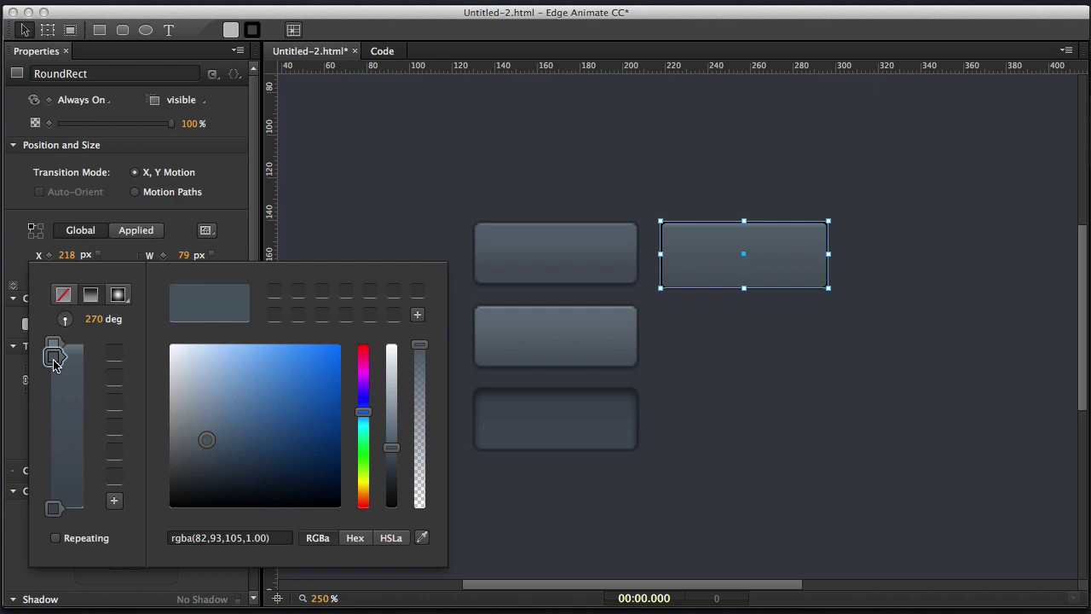
- Deselect the button, zoom to 100% and preview the composition in the browser
click(777, 382)
click(768, 372)
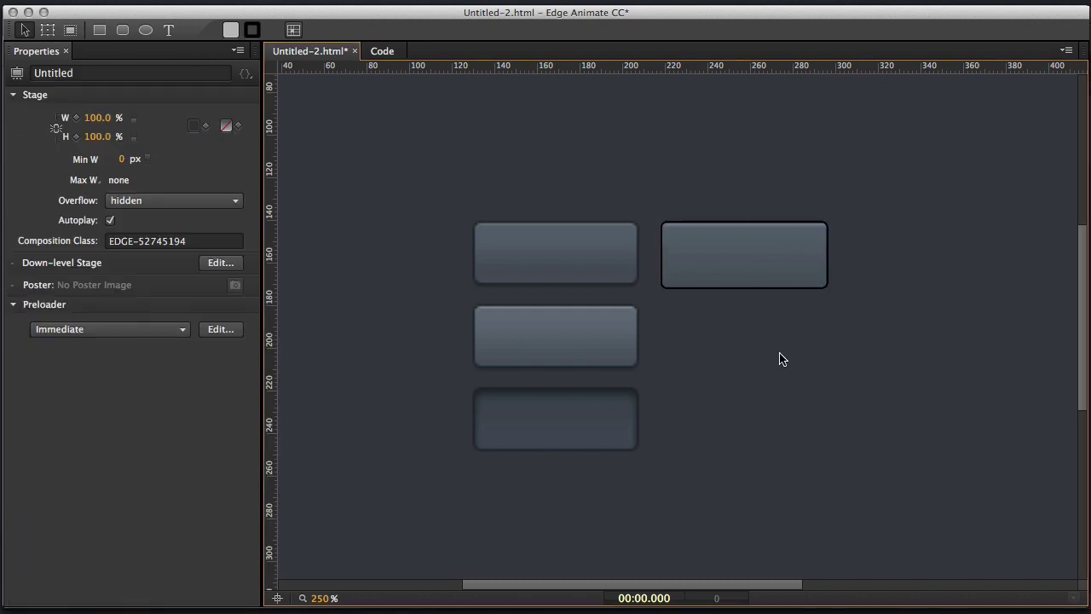
key(super+1)
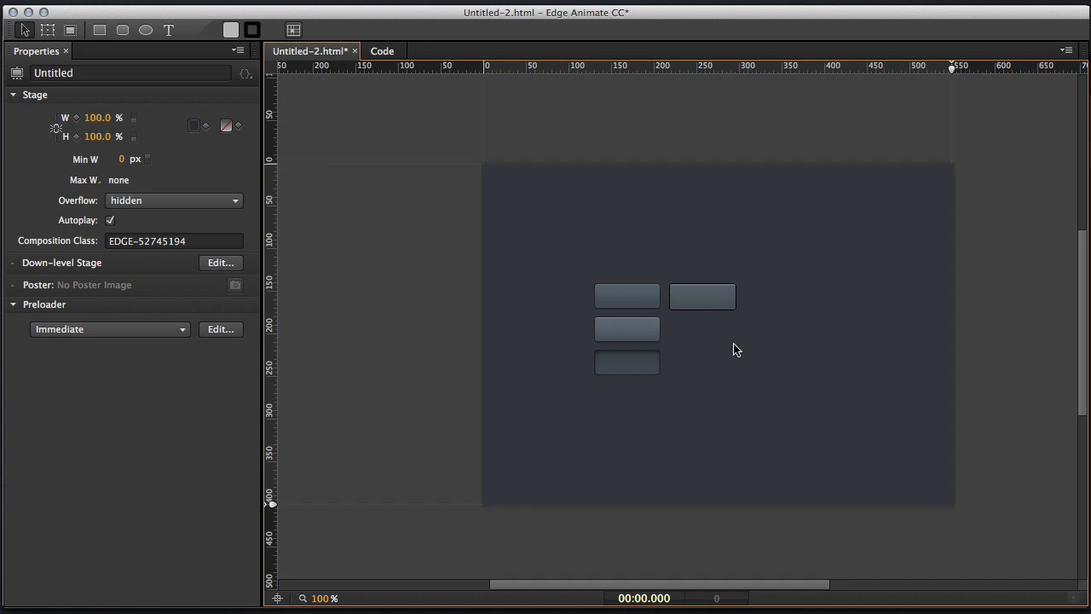
key(super+Return)
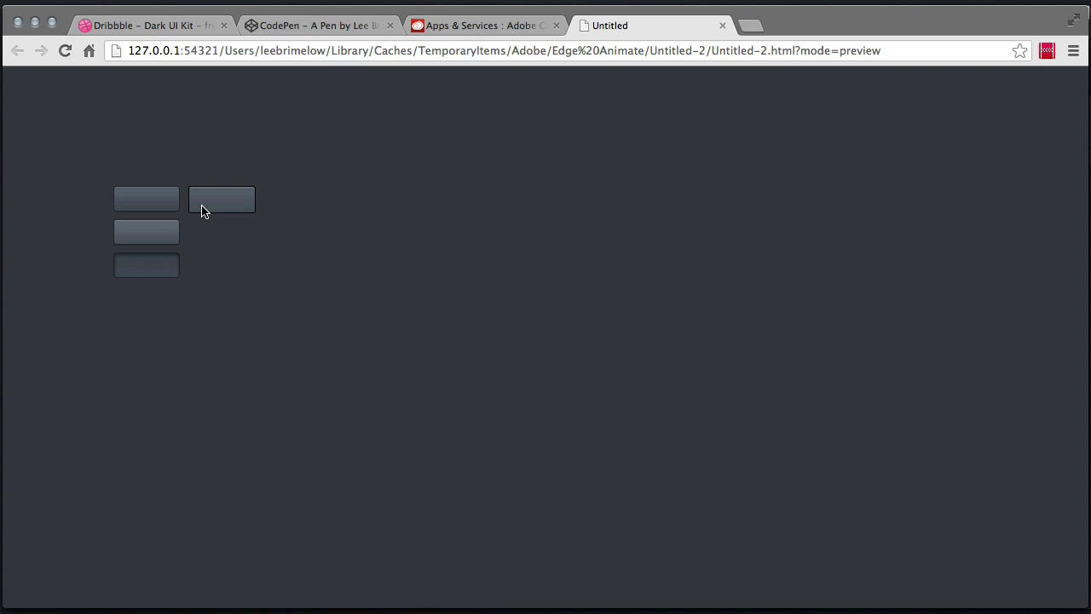
- Close the Chrome preview tab and switch back to Edge Animate
click(721, 25)
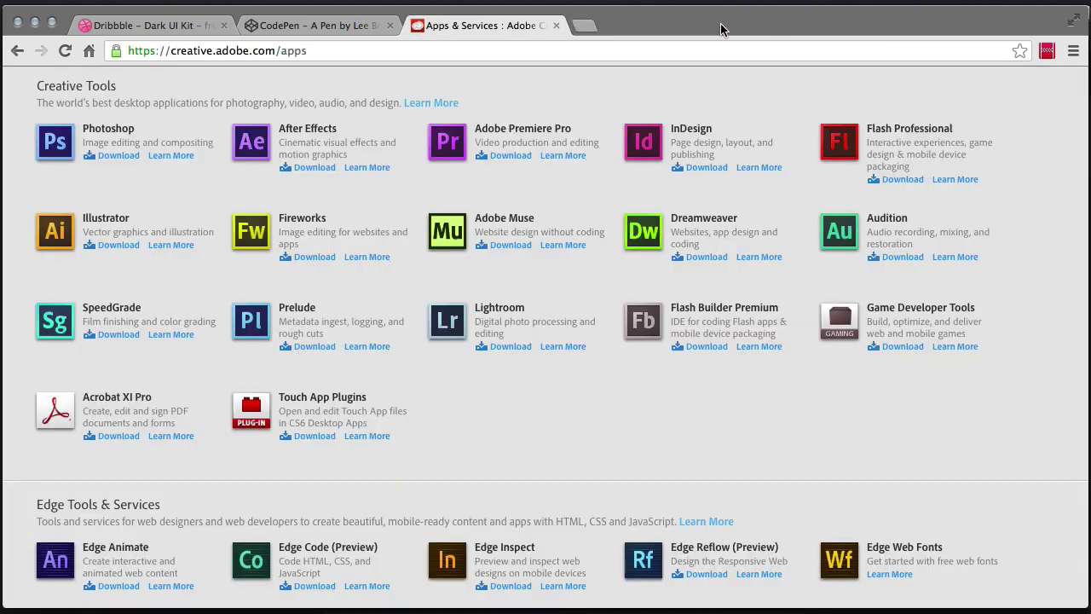
key(super+Tab)
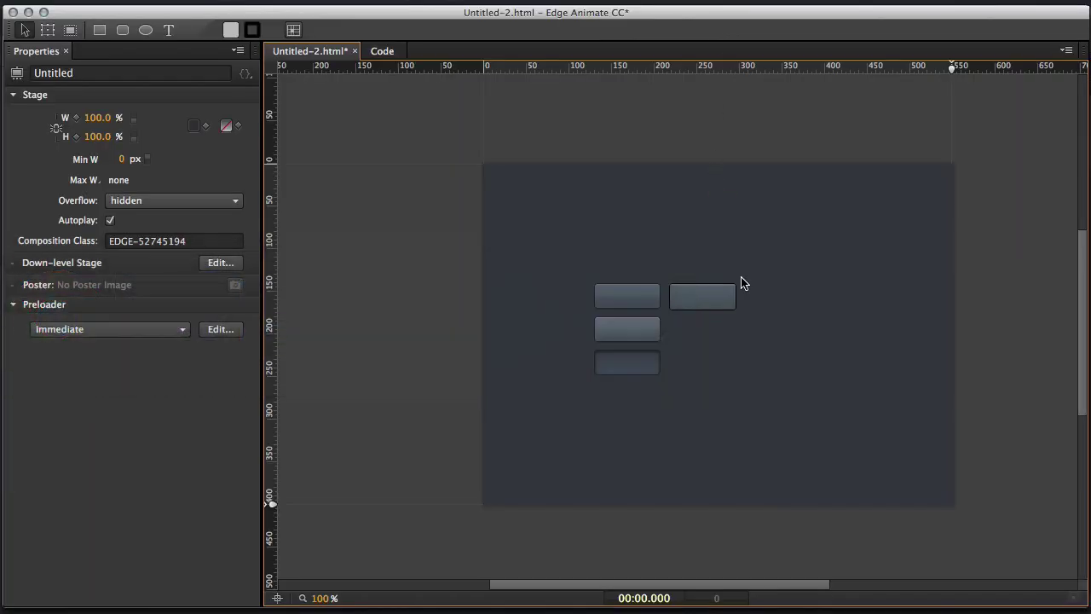
- Set the top-right button's border to rgba(29,33,37), eyedropped from the stage background and darkened
scroll(742, 283, up, 6)
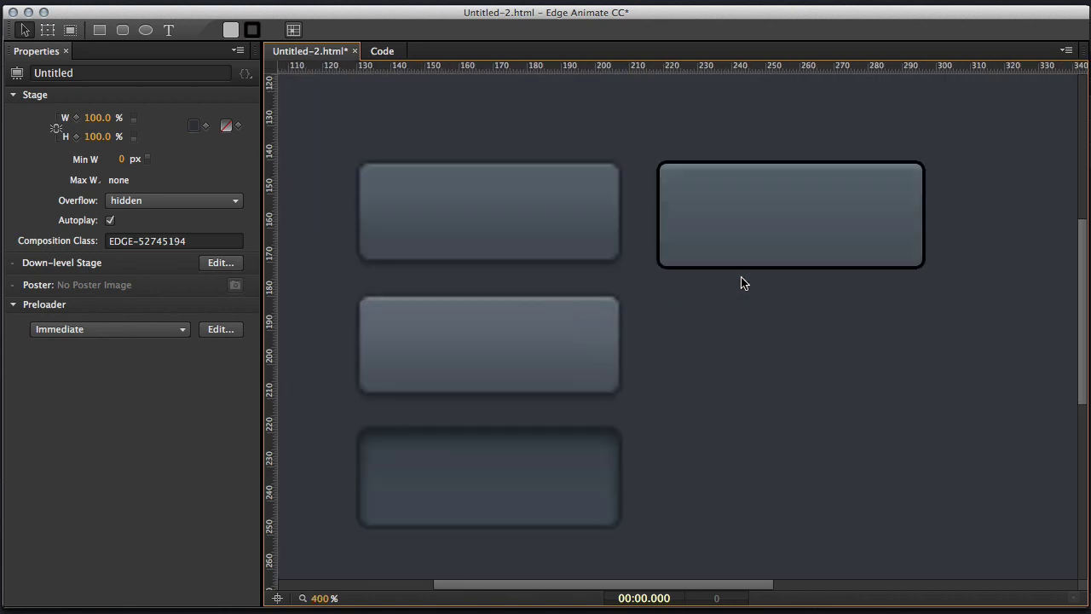
click(667, 208)
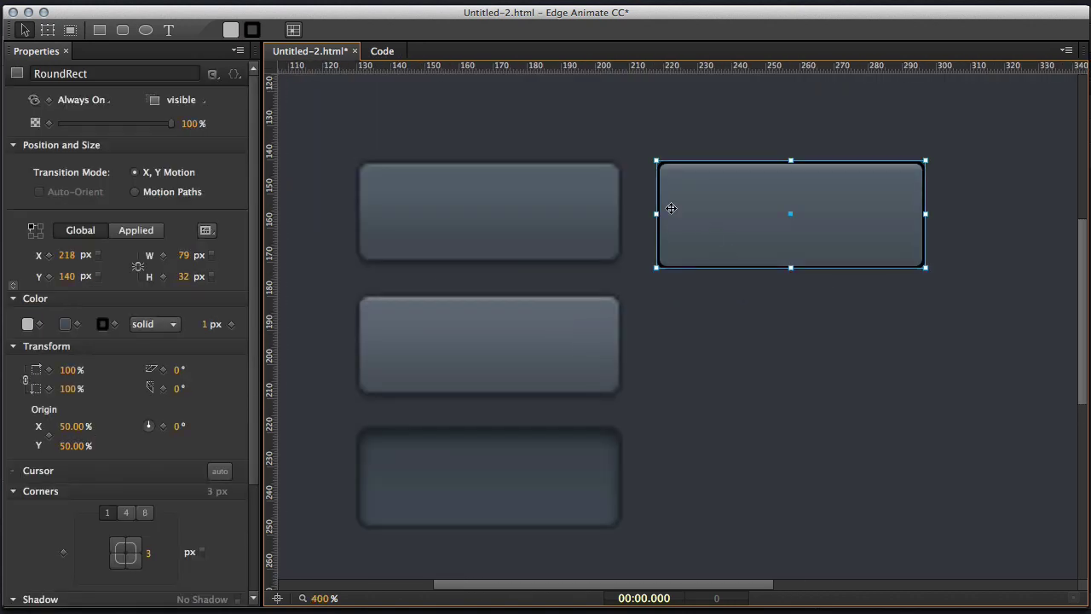
click(103, 324)
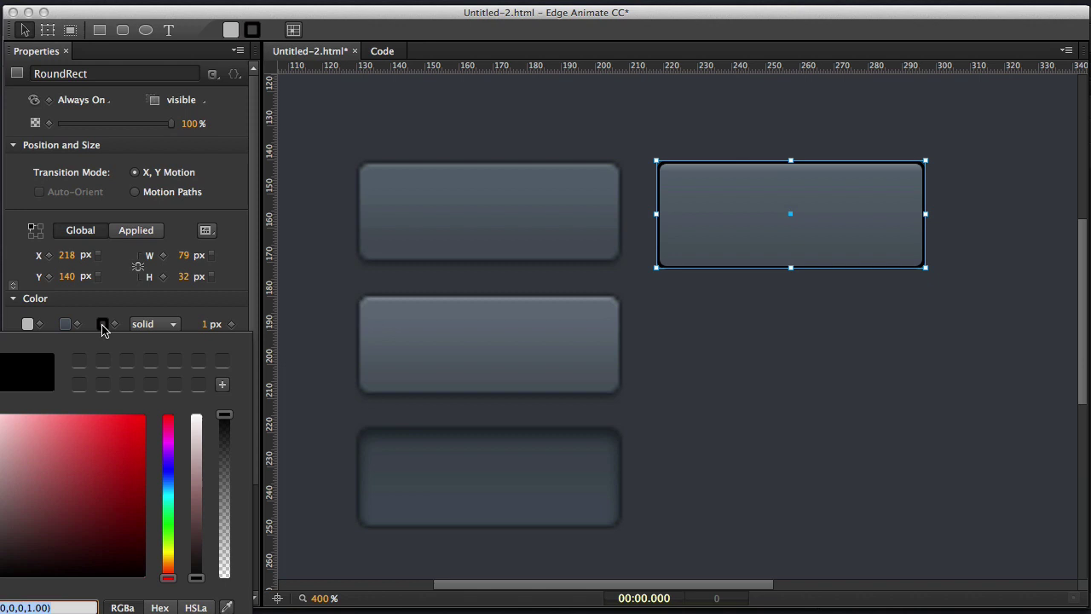
click(226, 606)
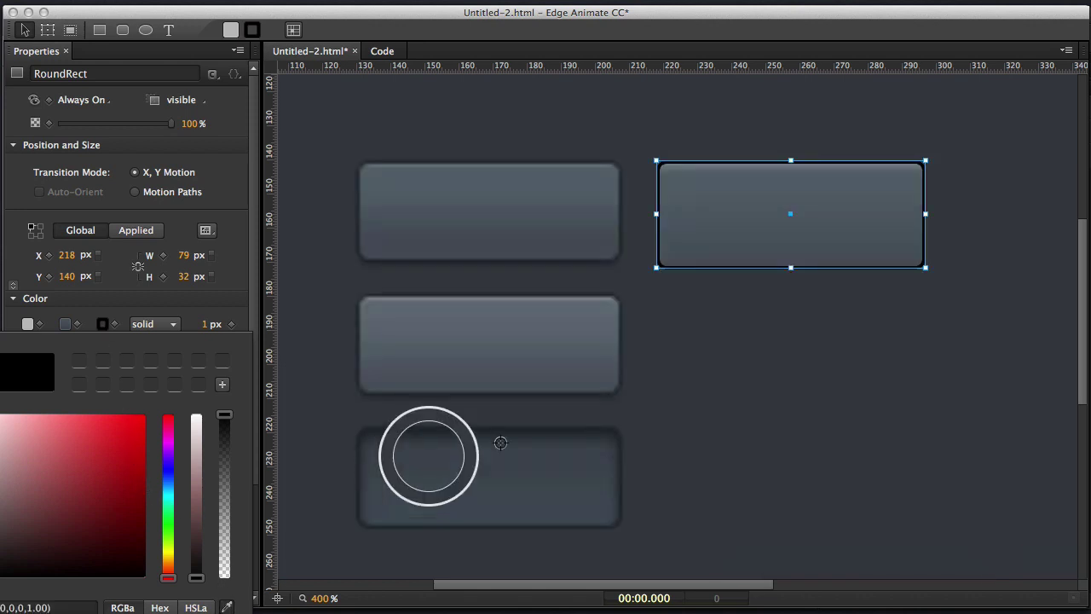
click(587, 160)
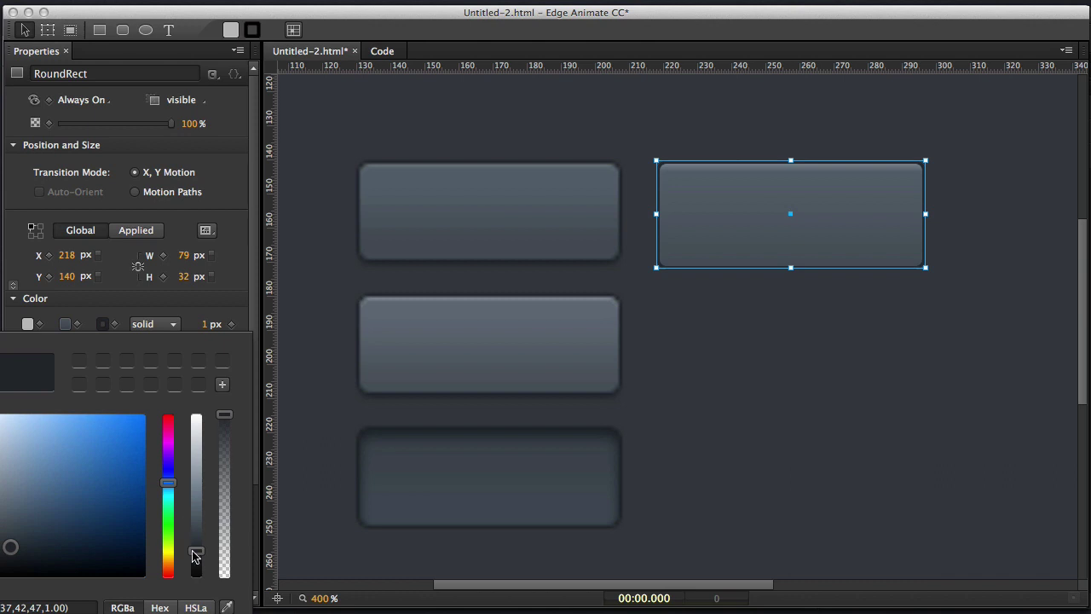
drag(194, 556, 196, 560)
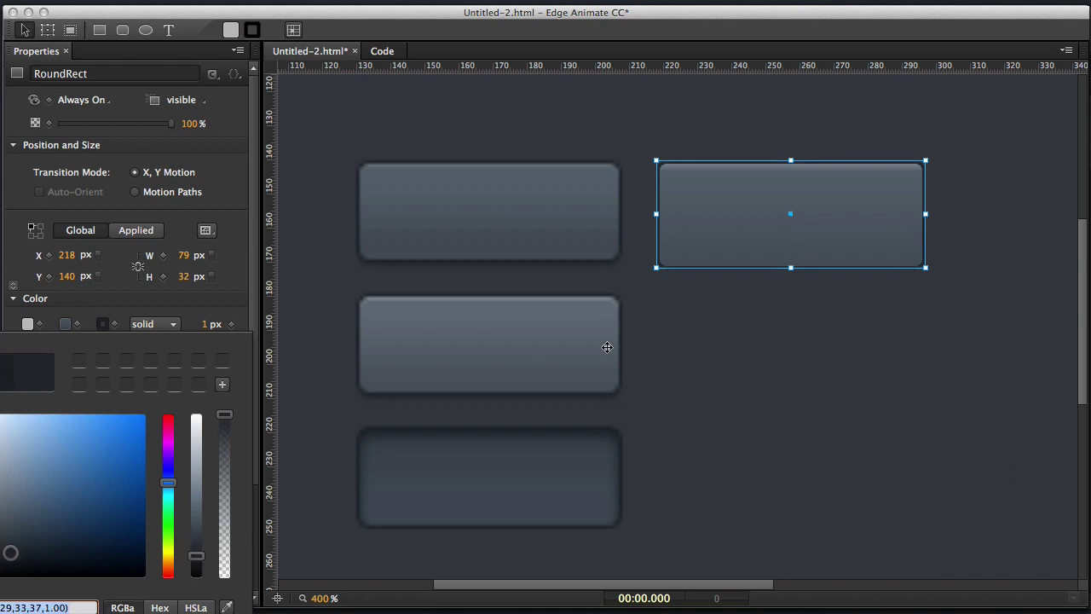
click(697, 332)
click(697, 332)
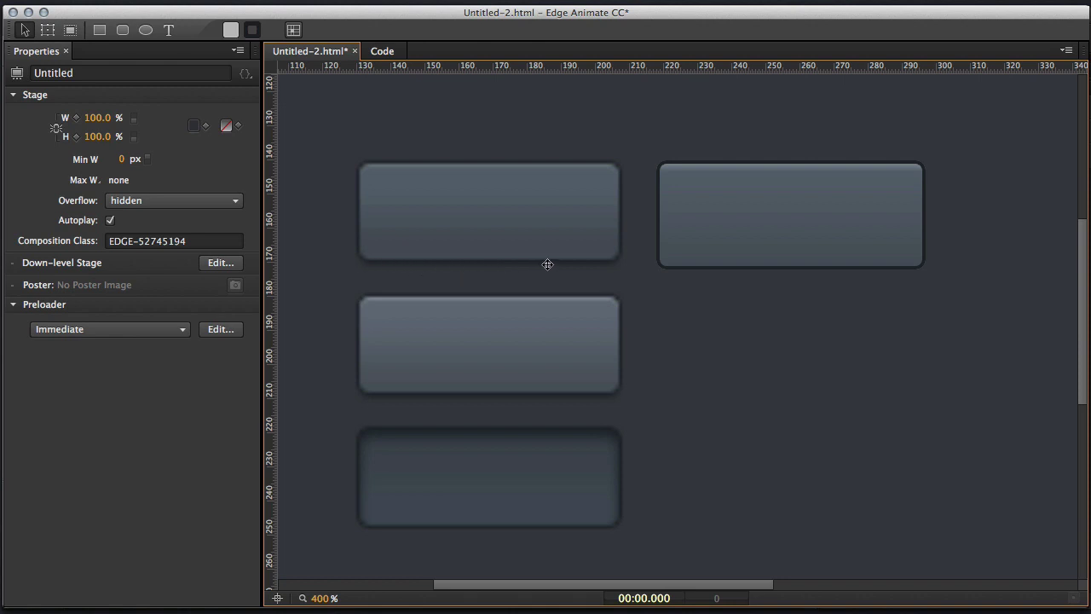
- Enable a drop shadow on the top-right button, collapsing Transform to make room
click(707, 242)
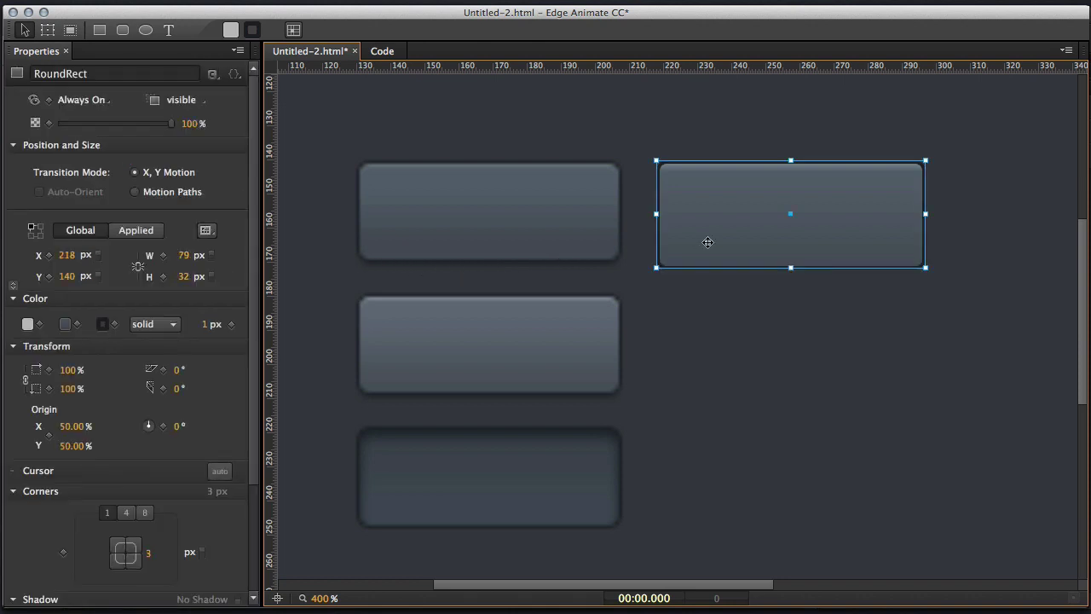
click(12, 346)
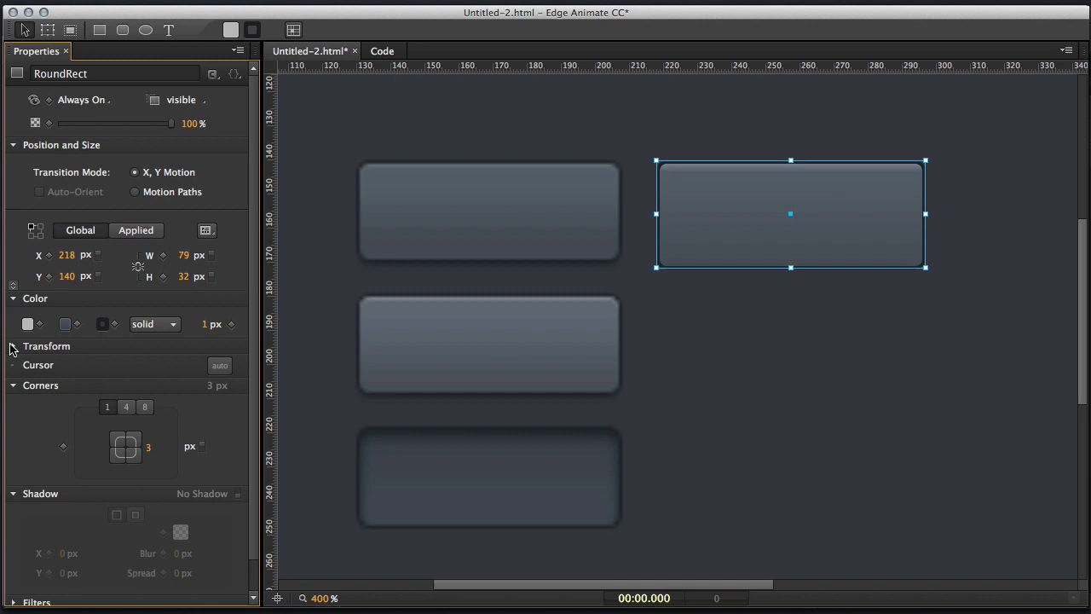
click(240, 495)
scroll(226, 463, down, 2)
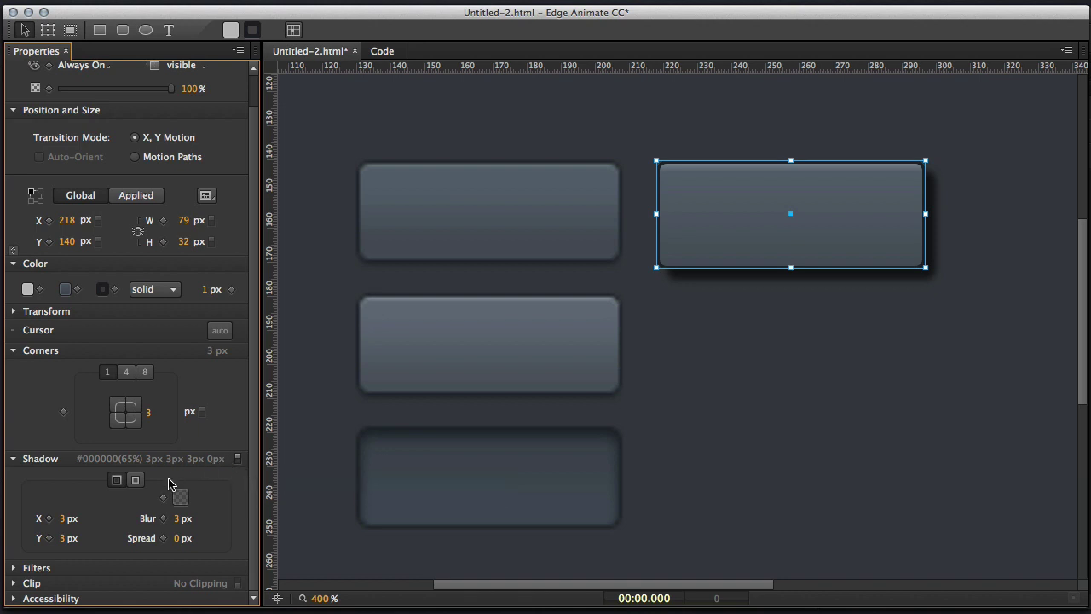
- Set the shadow to X 0, Y 1 px, blur 0 and spread 1 px
click(63, 518)
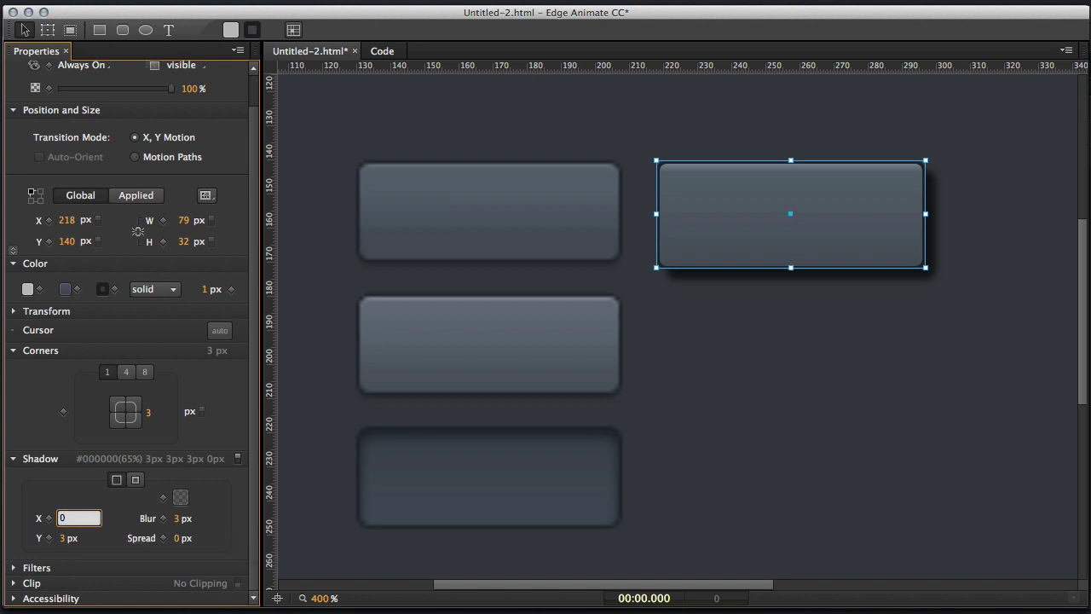
key(Tab)
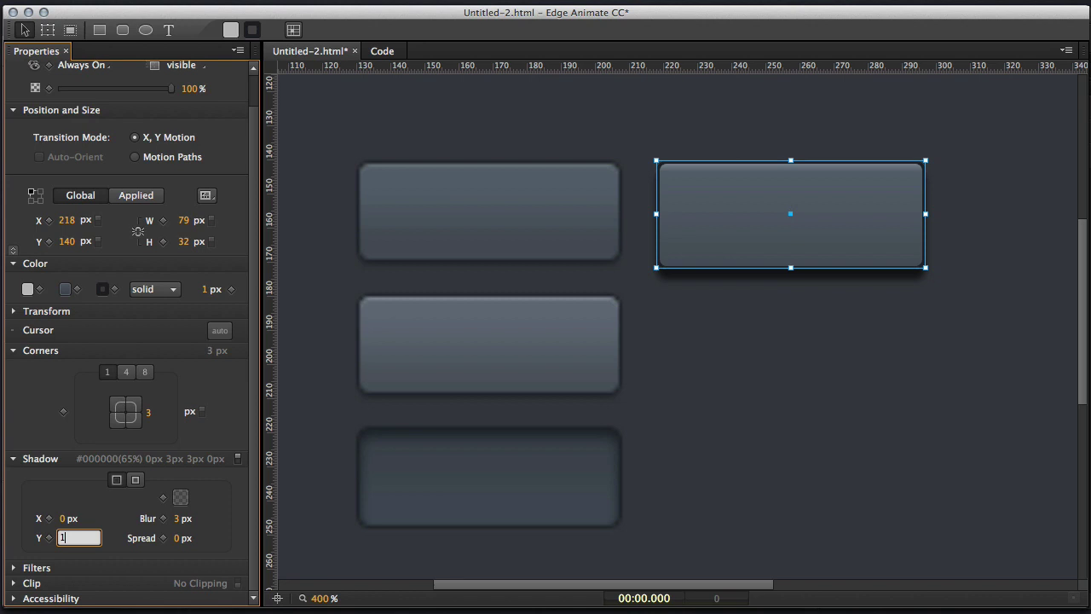
text(1)
key(Tab)
text(0)
key(Tab)
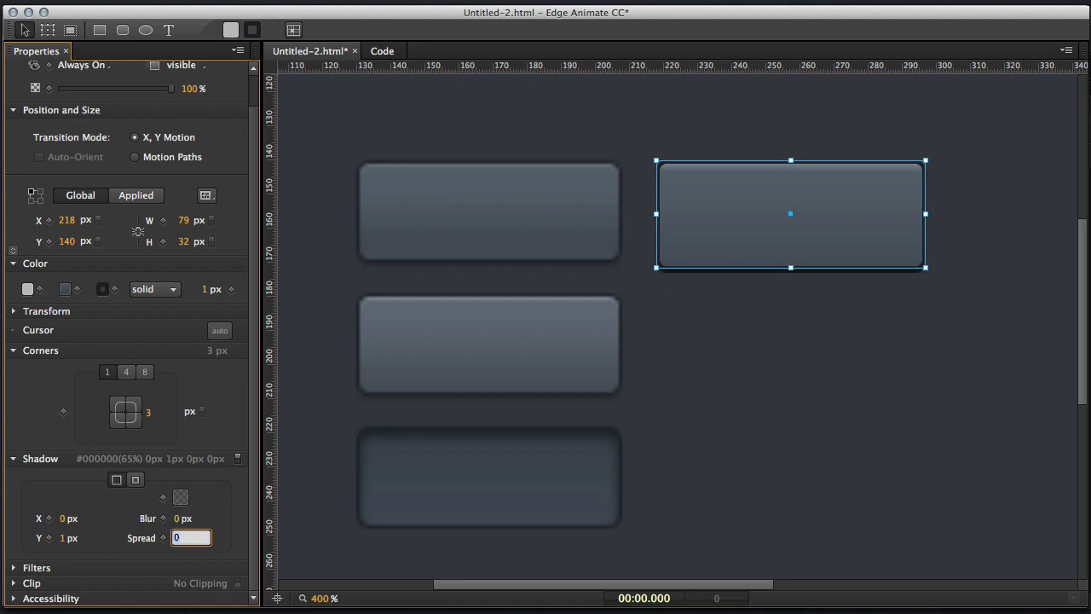
text(1)
key(Return)
click(671, 345)
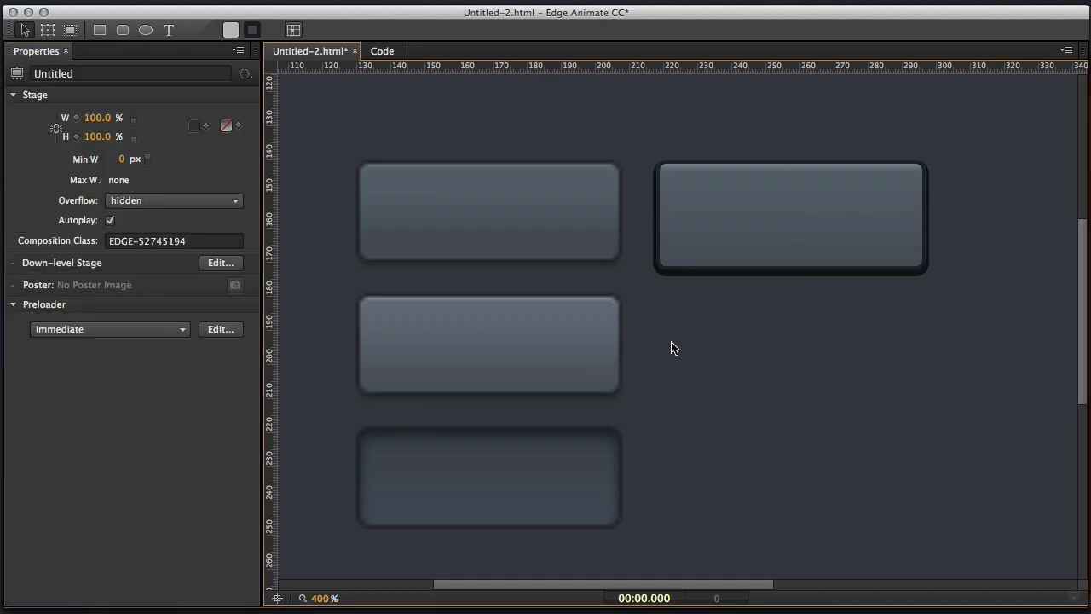
click(723, 251)
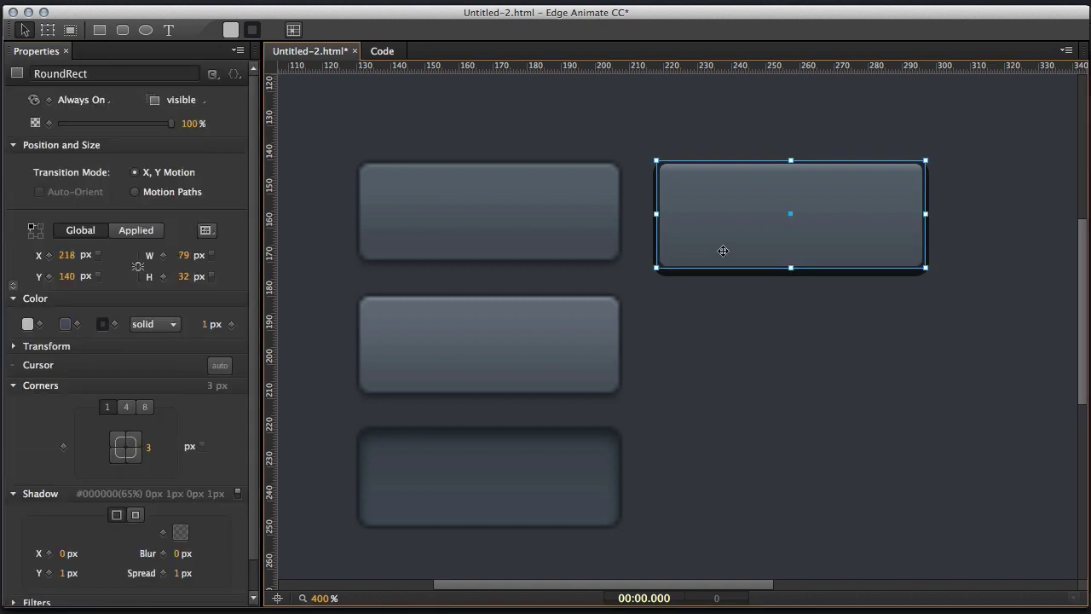
- Fade the black shadow to about 14% opacity, then zoom the stage to 100%
click(180, 531)
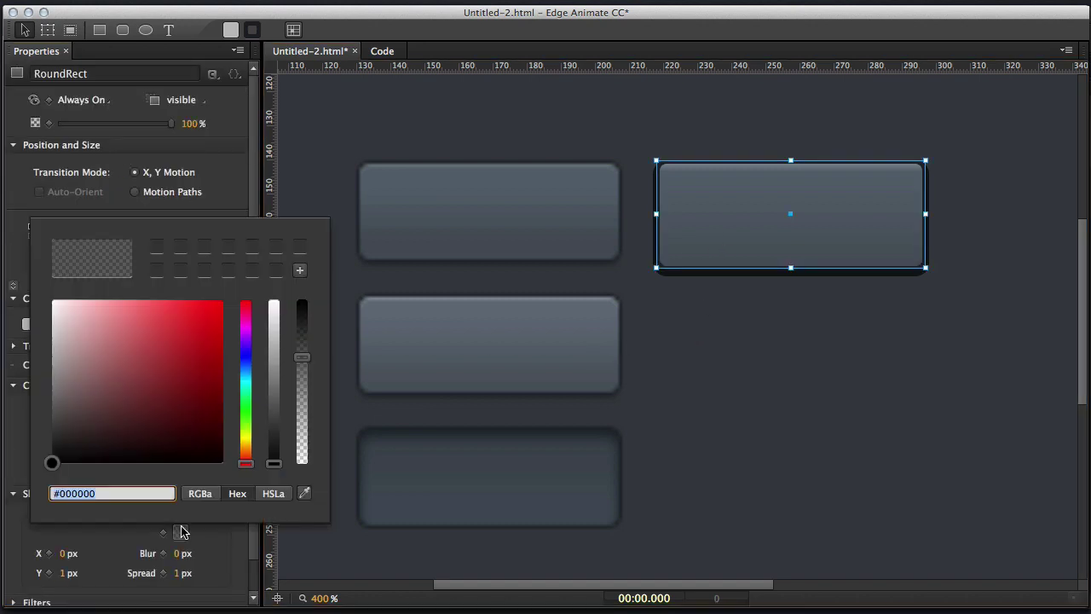
drag(302, 357, 303, 441)
click(276, 493)
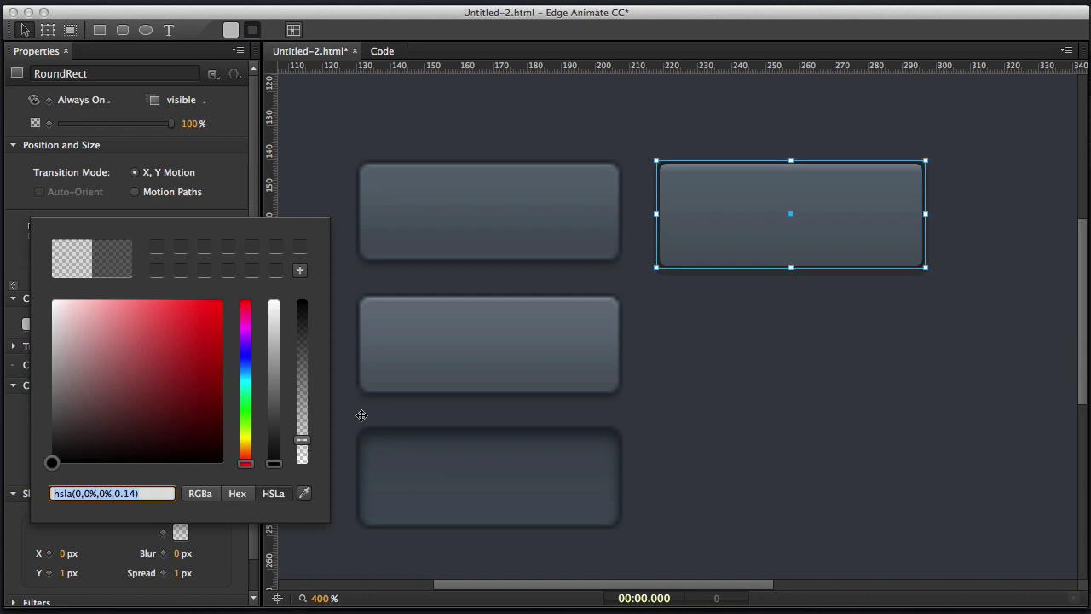
click(858, 359)
click(850, 346)
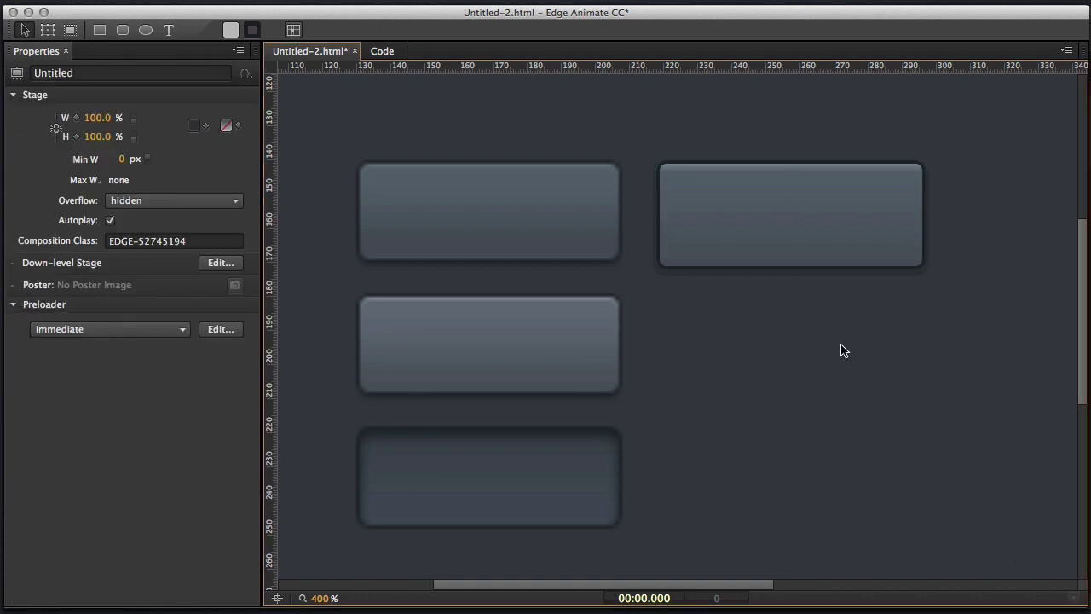
key(super+1)
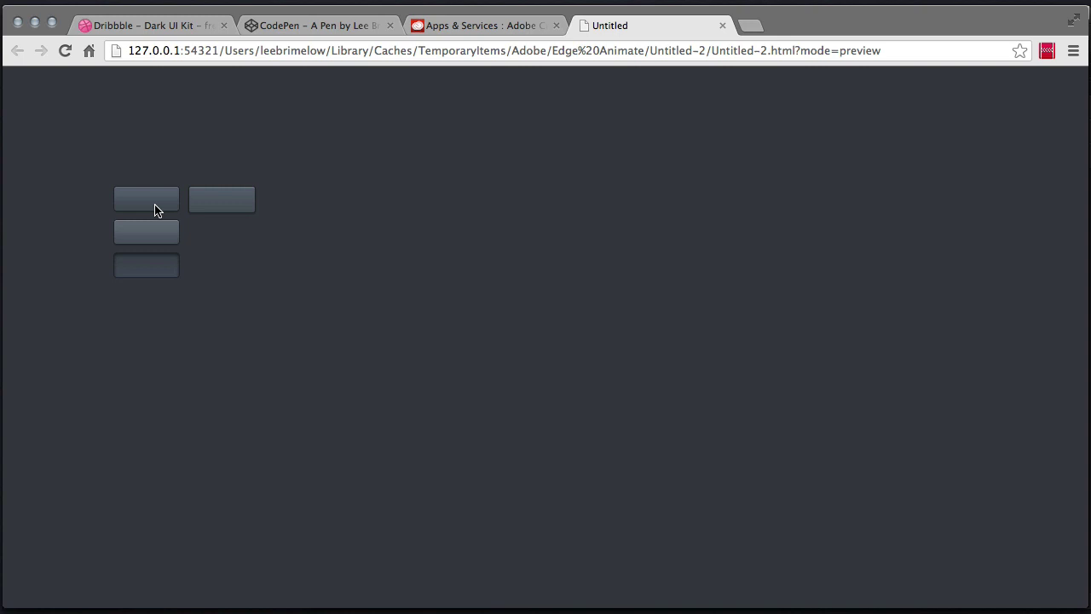
- Switch from the Chrome preview back to Edge Animate
key(super+Tab)
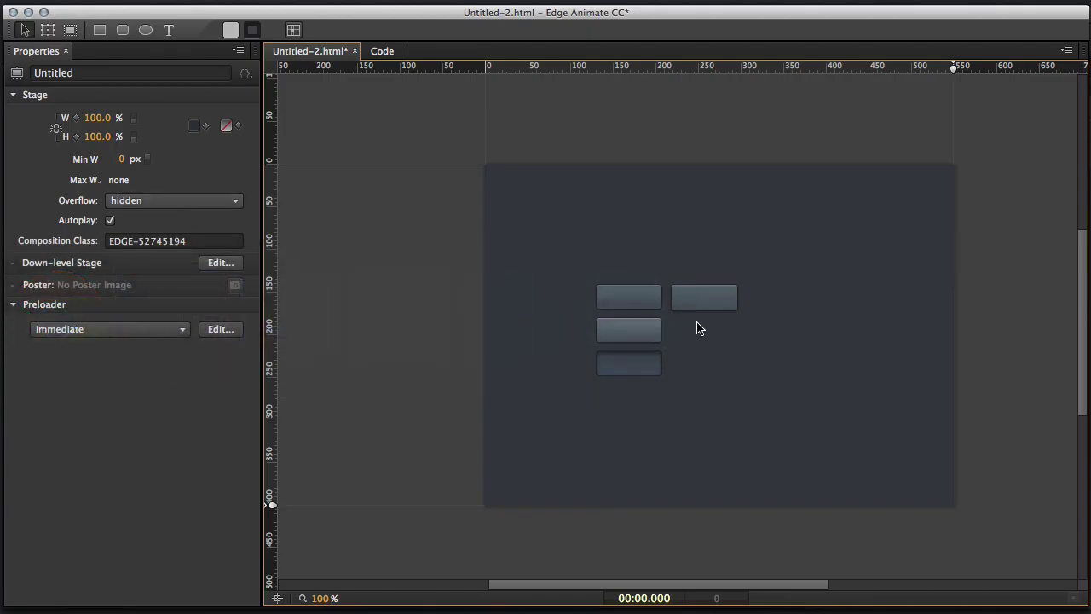
- Darken the top-right button's gradient colour to about rgba(66,74,83)
scroll(697, 328, up, 5)
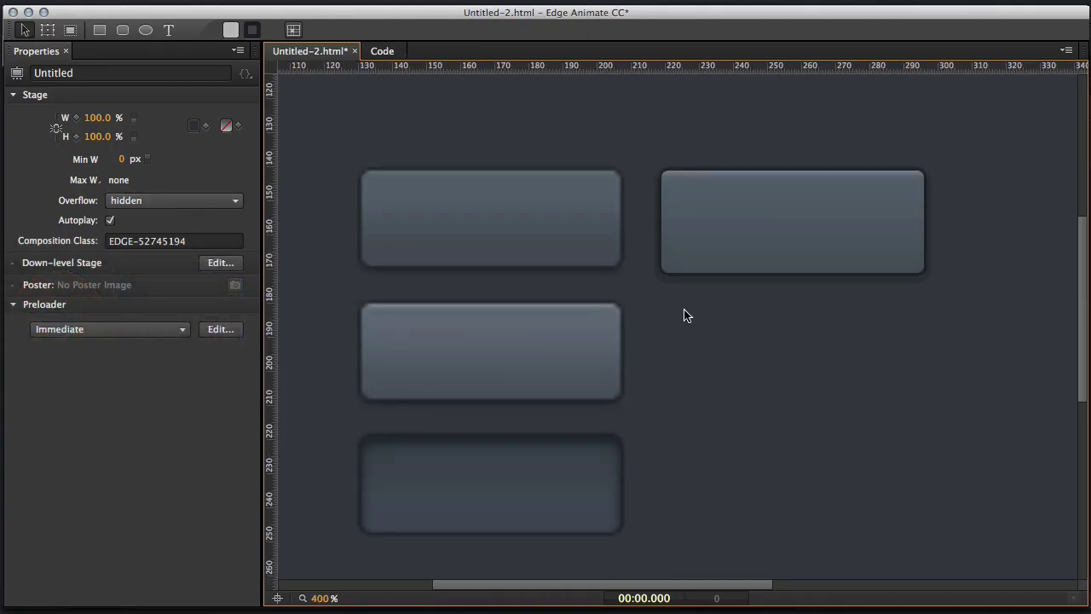
click(709, 234)
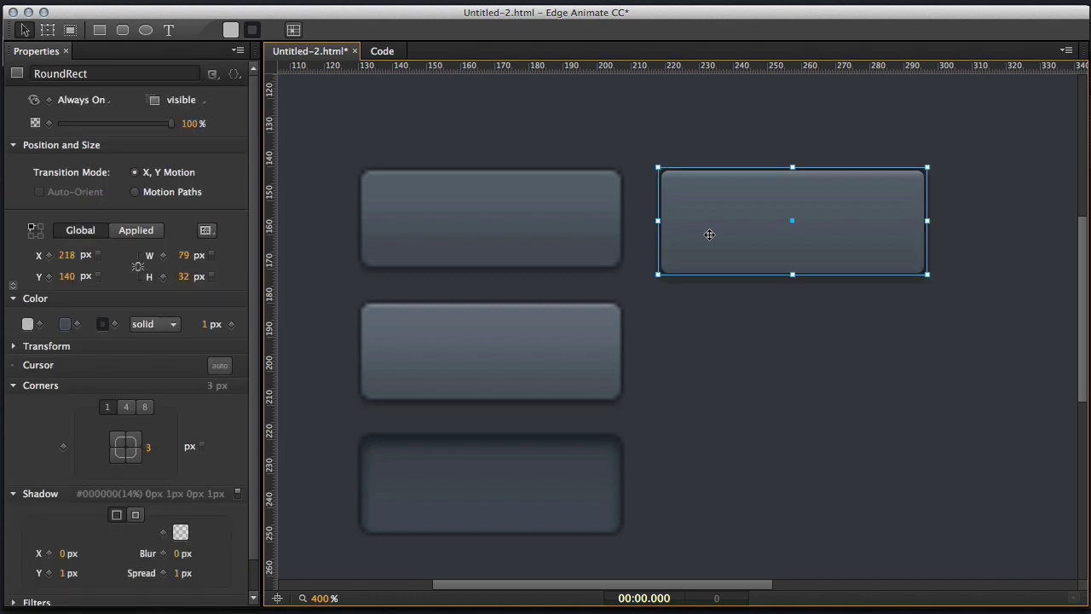
click(66, 325)
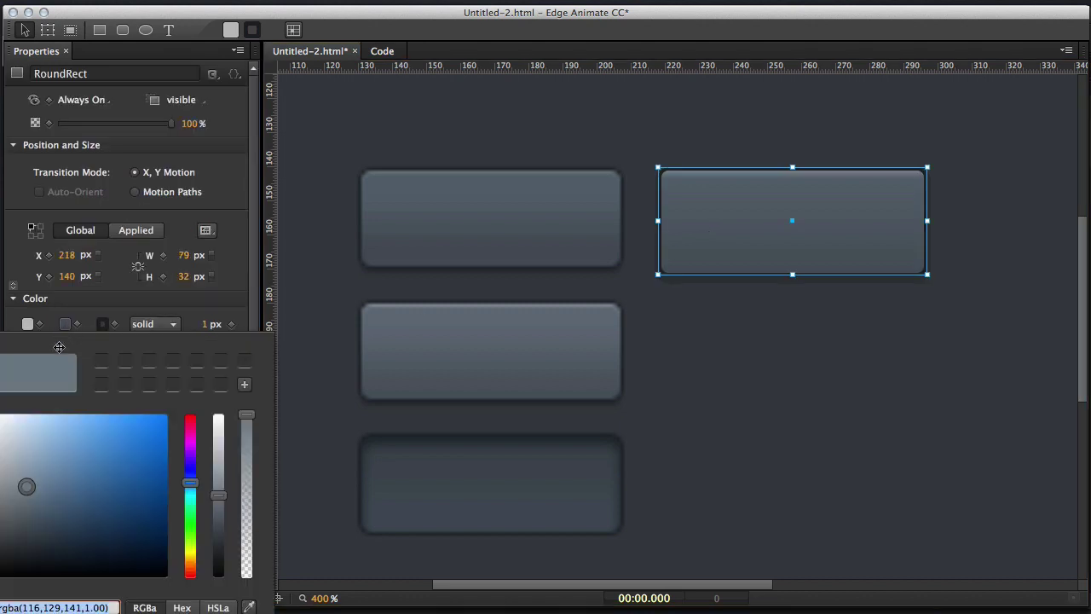
click(32, 518)
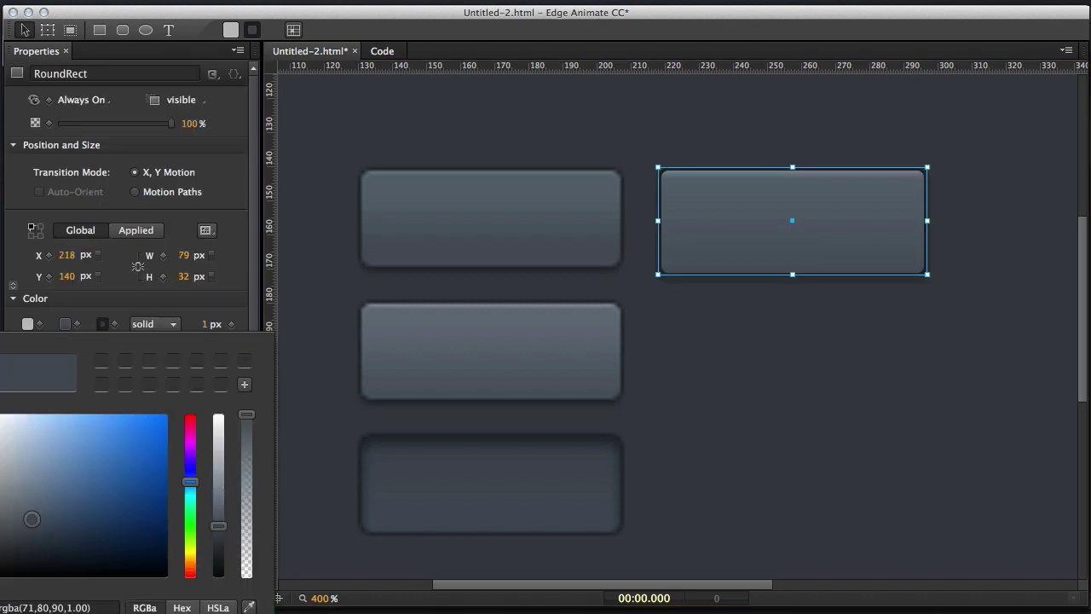
drag(218, 525, 218, 534)
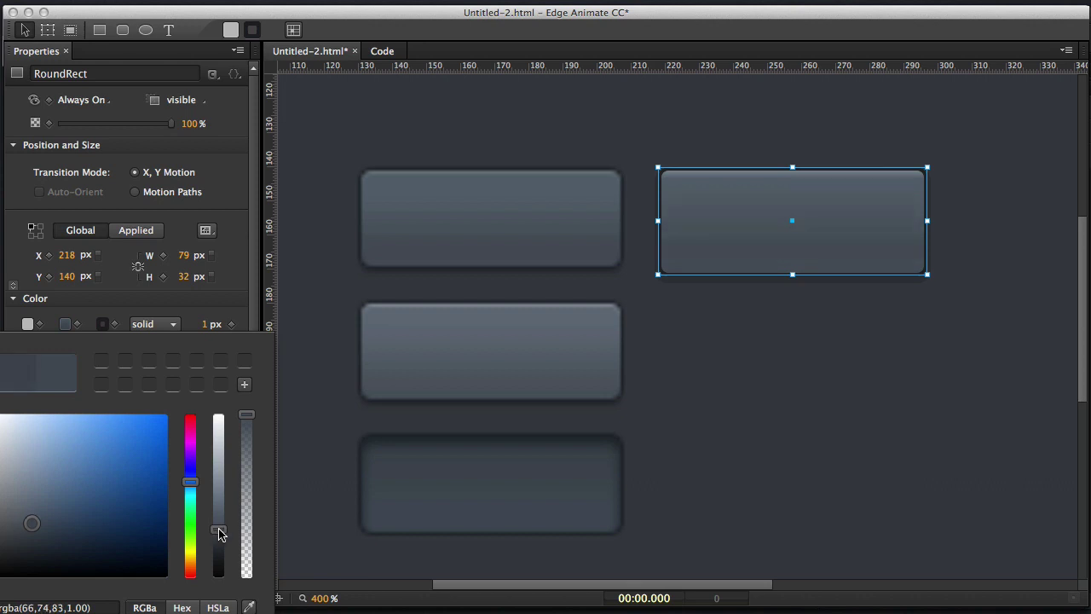
click(792, 401)
click(783, 369)
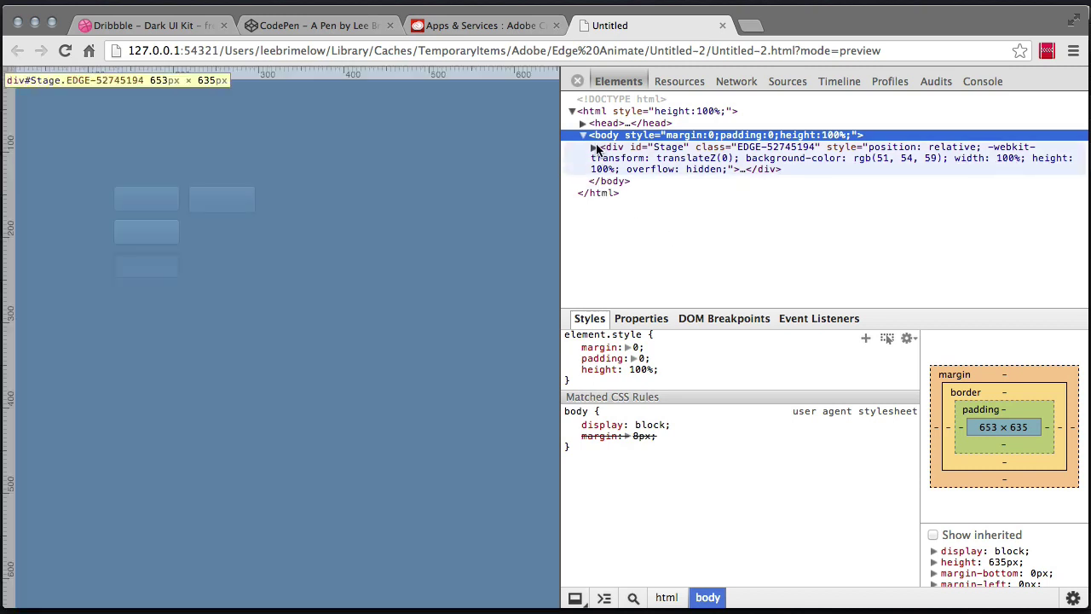
- In DevTools, select Stage_RoundRect and raise its height from 30px to 200px
click(594, 148)
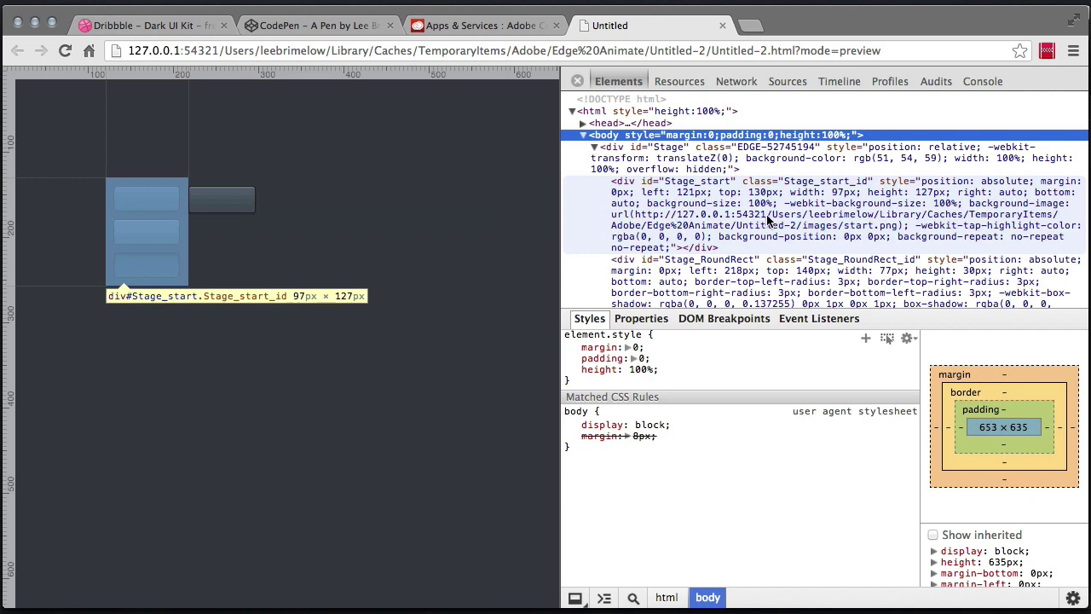
click(769, 281)
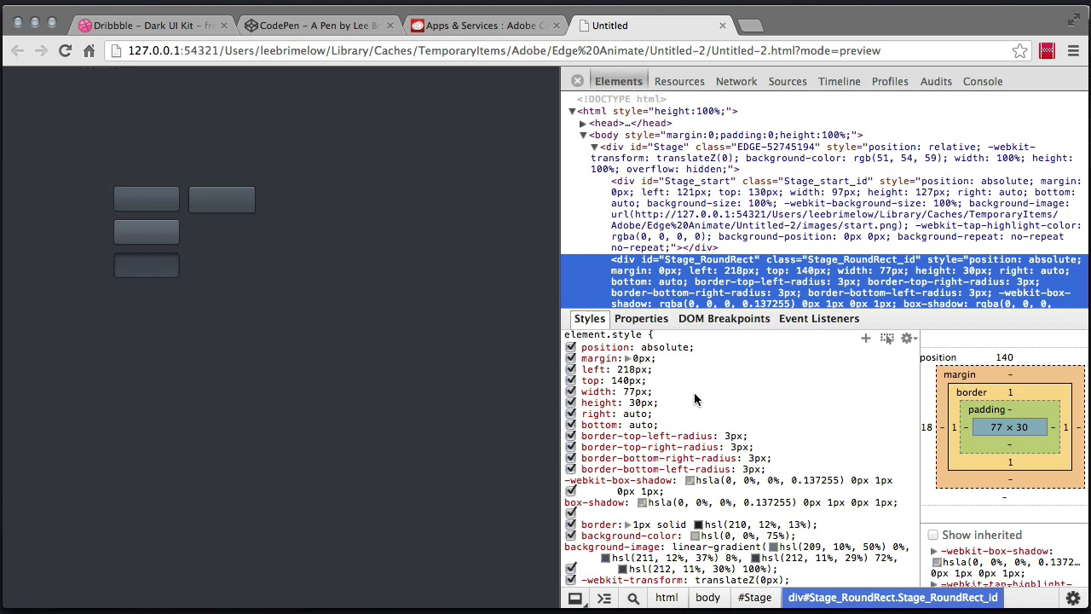
click(639, 401)
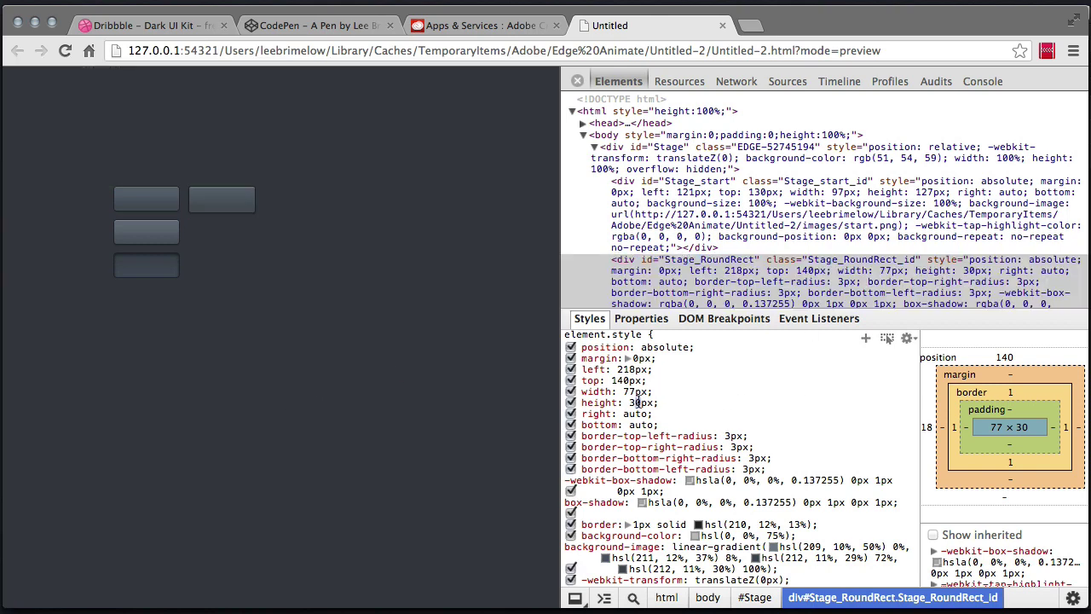
click(635, 402)
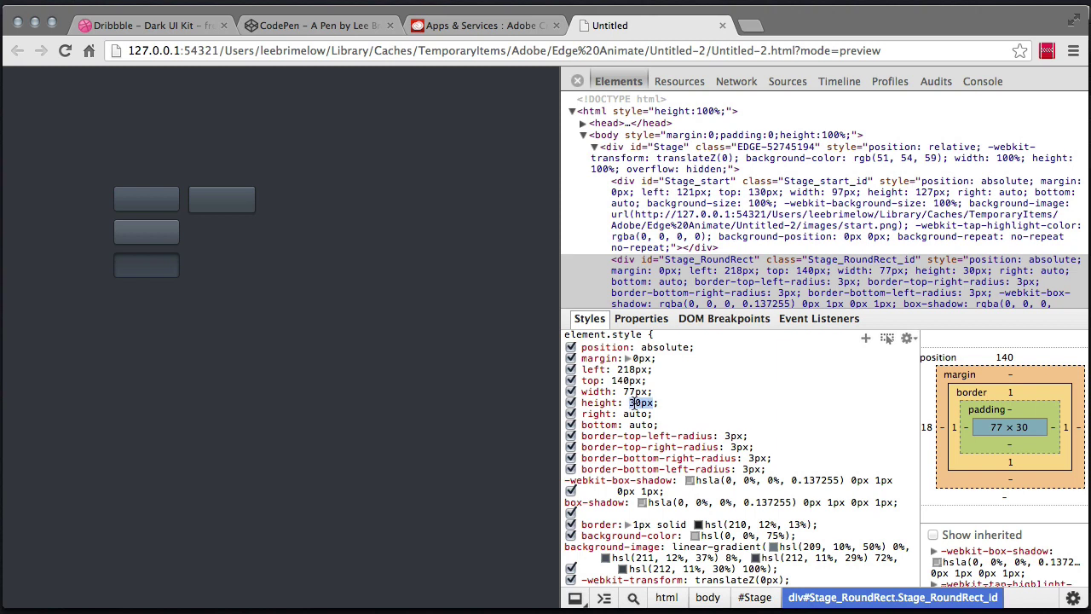
click(636, 402)
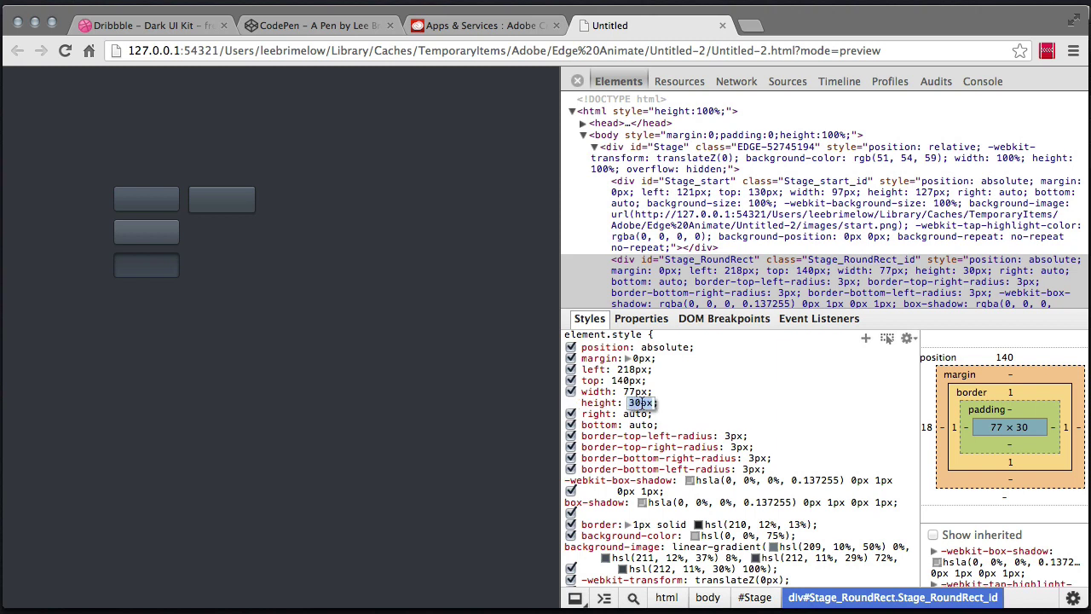
key(shift+Up)
key(shift+Up)
key(shift+Up)
key(shift+Up)
key(shift+Up)
key(shift+Up)
key(shift+Up)
key(shift+Up)
key(shift+Up)
key(shift+Up)
key(shift+Up)
key(shift+Up)
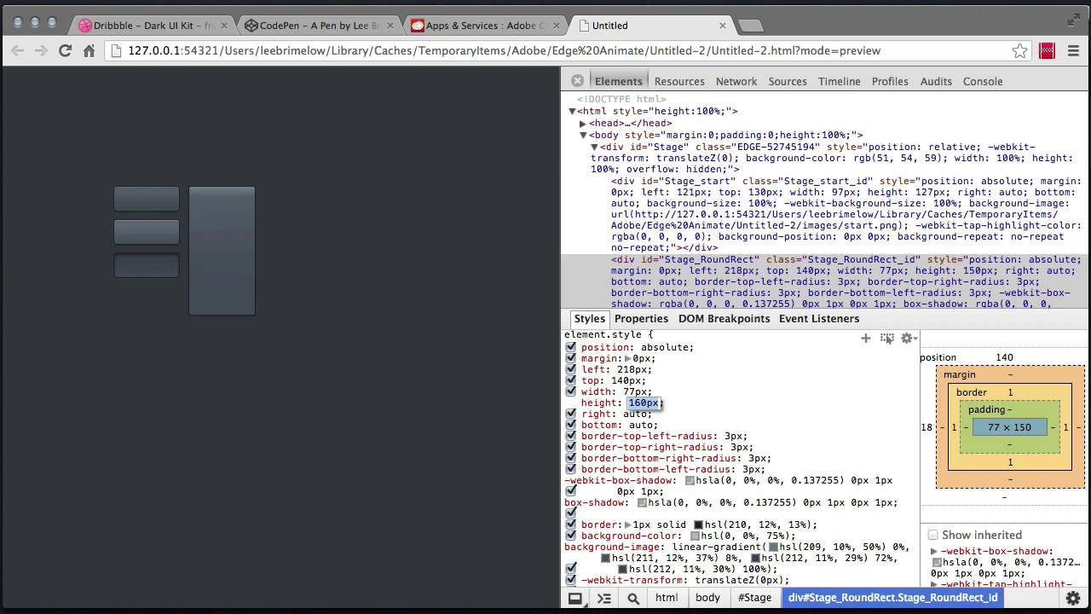
key(shift+Up)
key(shift+Up)
key(shift+Up)
key(shift+Up)
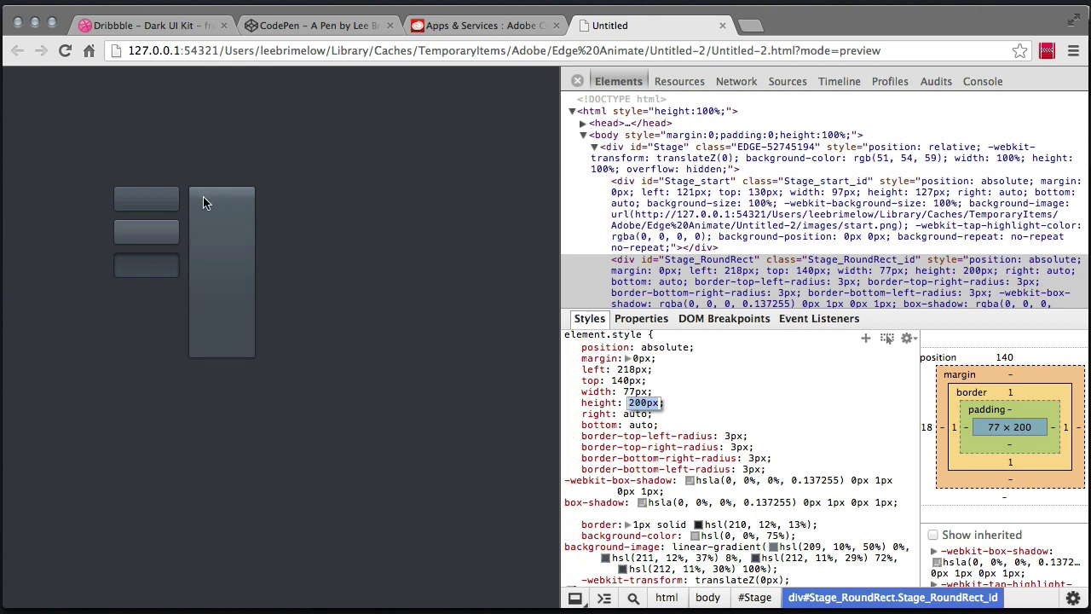
- Change the background-image gradient's second stop position from 8% to 3px
click(763, 369)
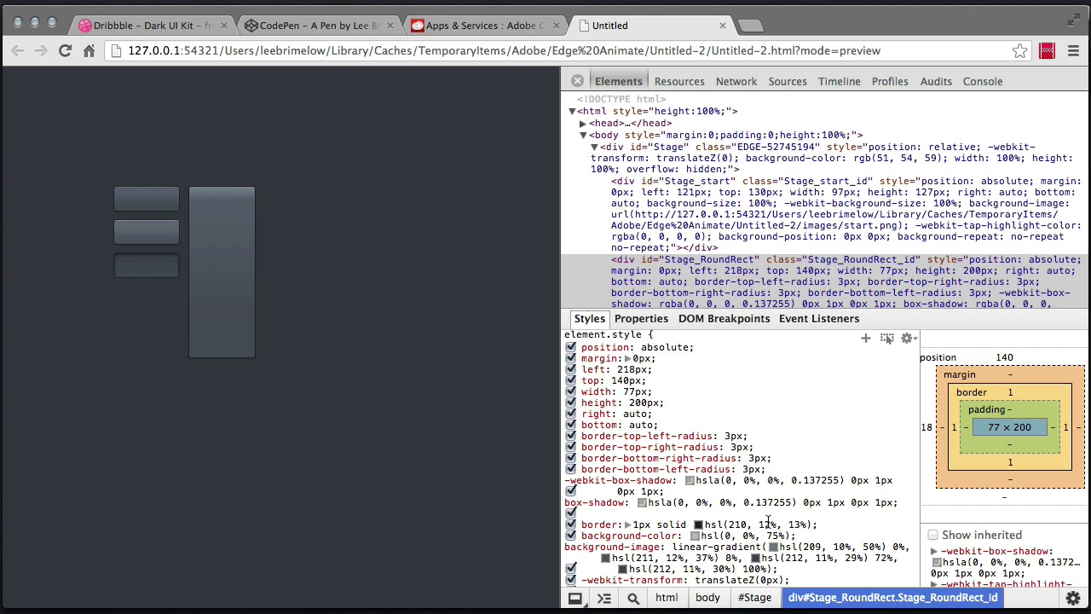
scroll(776, 521, down, 3)
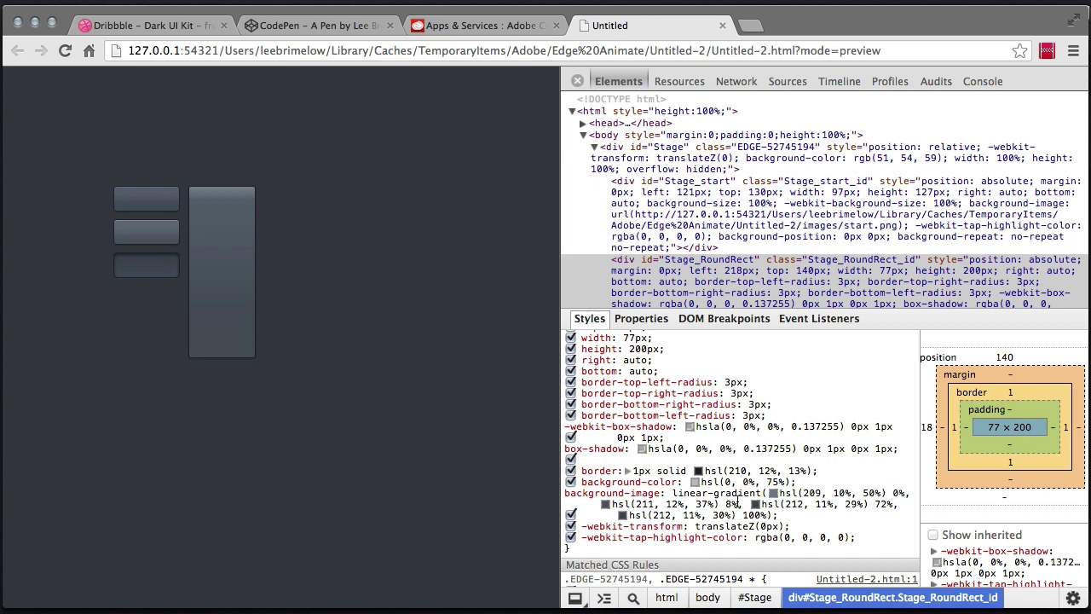
click(729, 505)
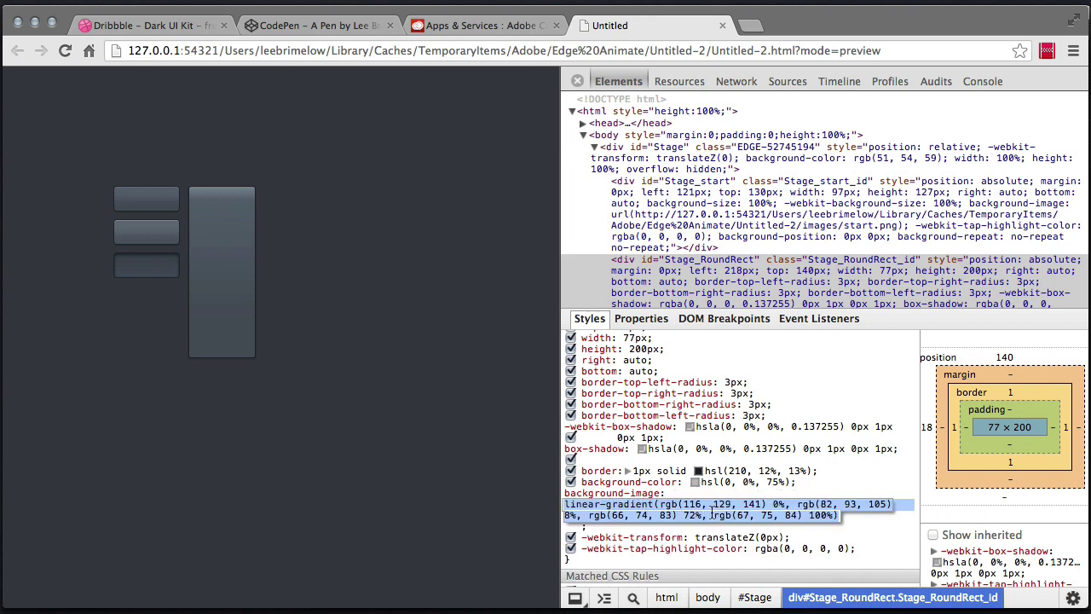
click(570, 515)
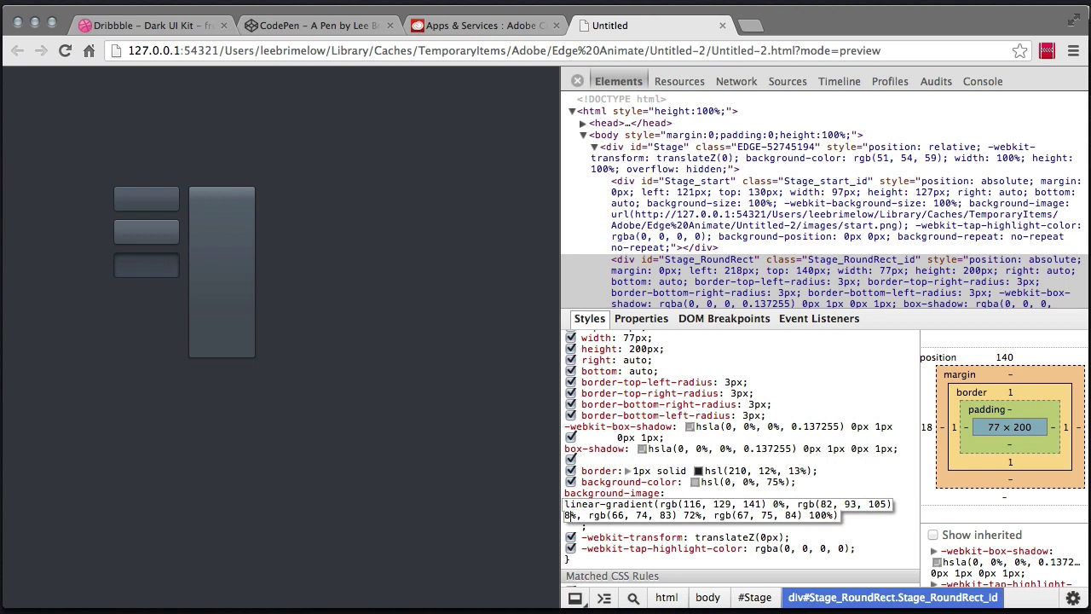
key(BackSpace)
key(BackSpace)
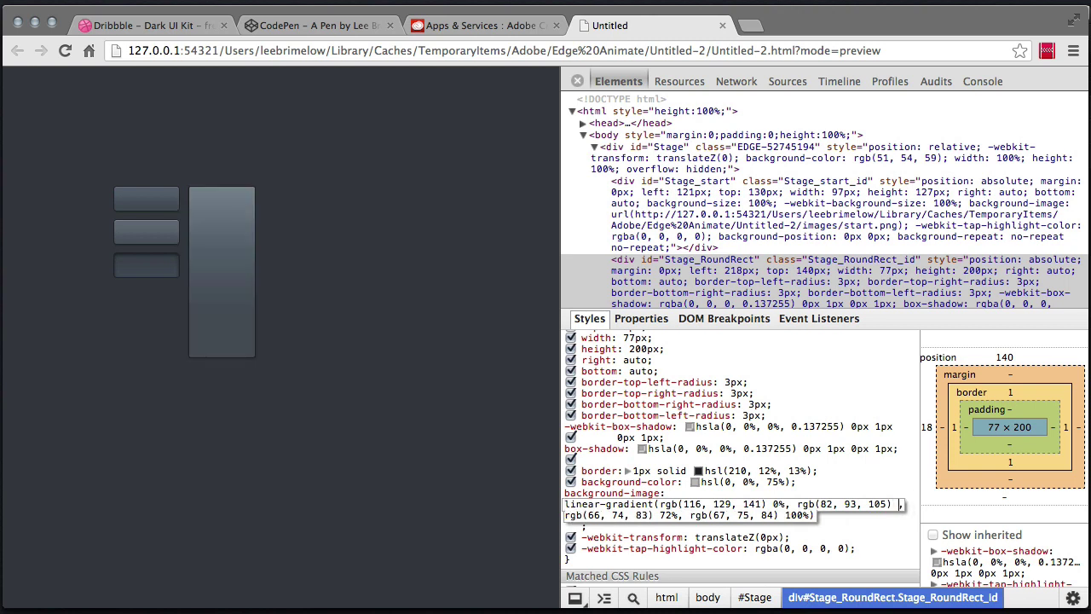
text(3px)
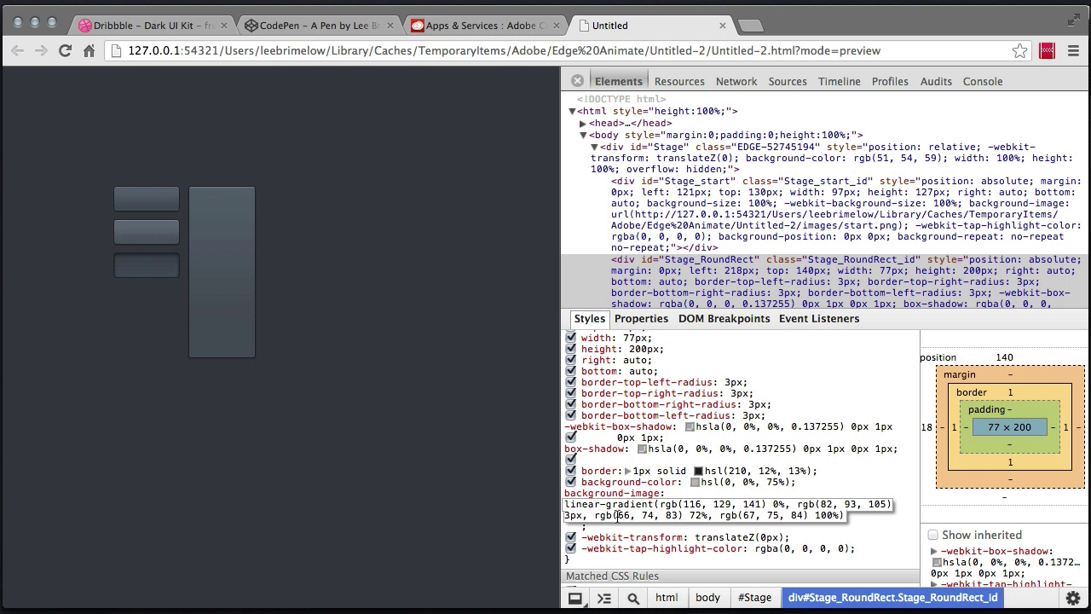
key(Return)
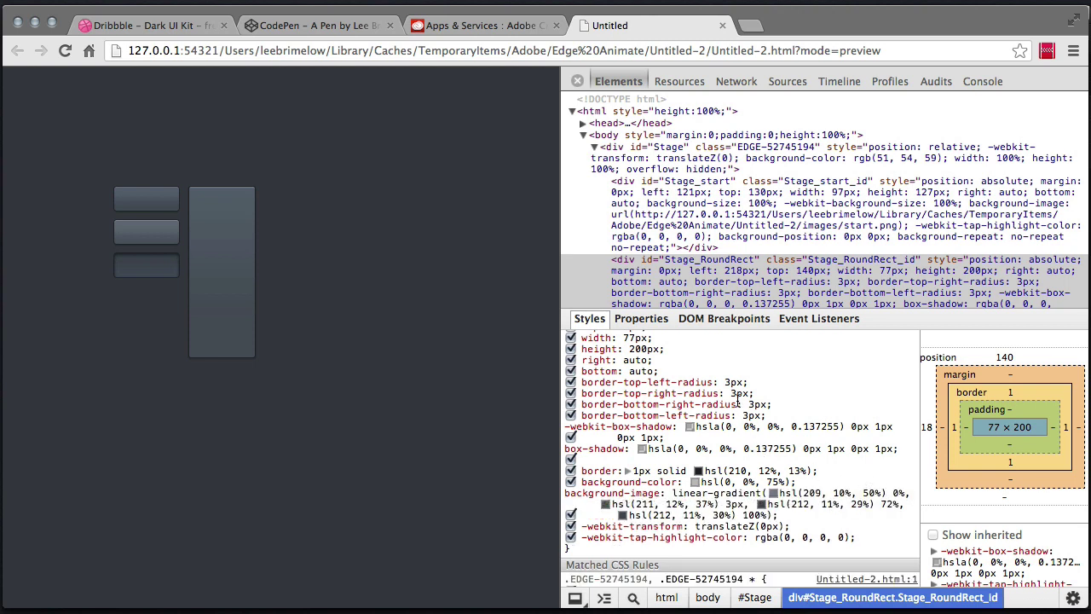
click(639, 351)
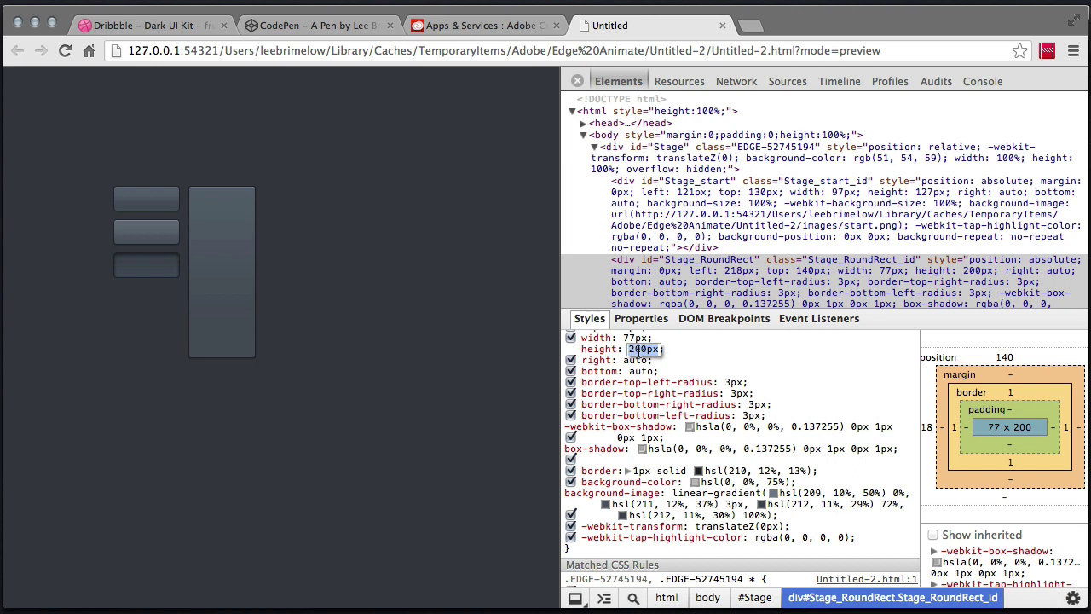
- Shrink the button's height back to 29px
key(shift+Down)
key(shift+Down)
key(shift+Down)
key(shift+Down)
key(shift+Down)
key(shift+Down)
key(shift+Down)
key(shift+Down)
key(shift+Down)
key(shift+Down)
key(shift+Down)
key(shift+Down)
key(shift+Down)
key(shift+Down)
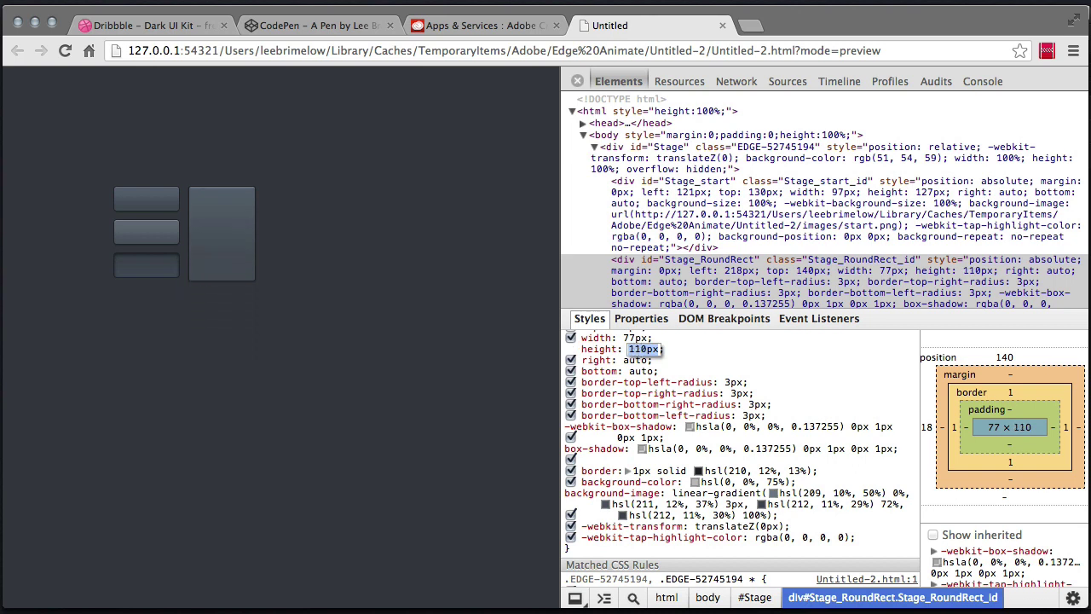
key(Down)
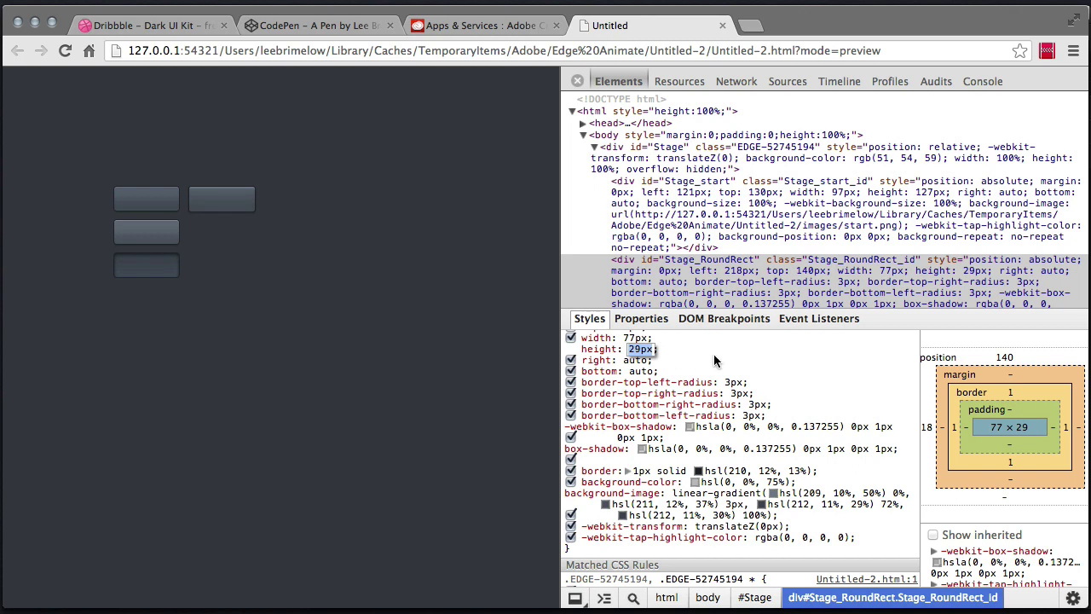
key(Return)
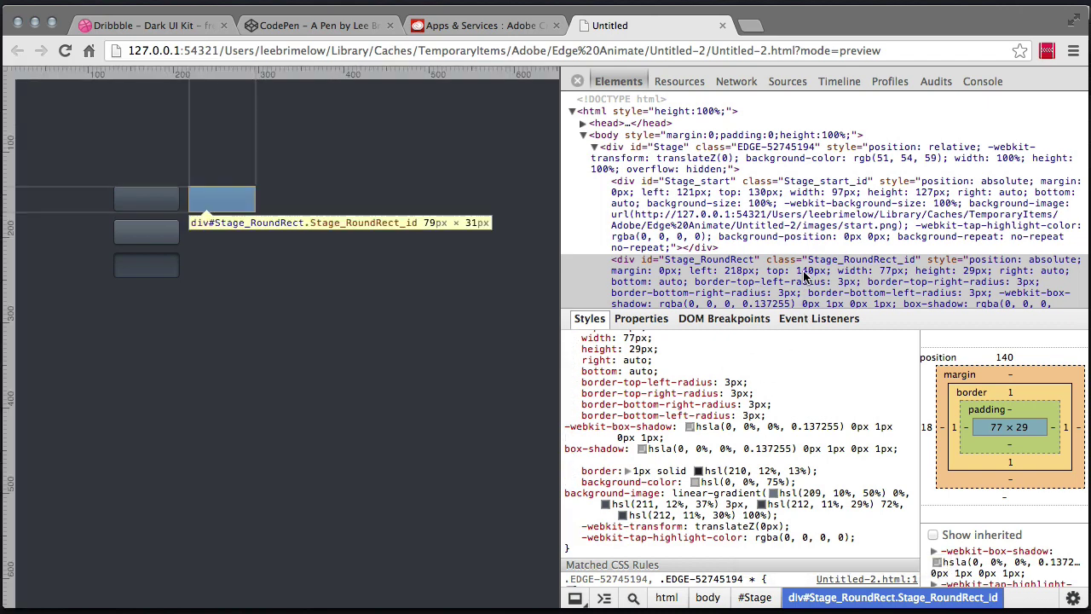
scroll(804, 277, down, 1)
scroll(802, 277, down, 2)
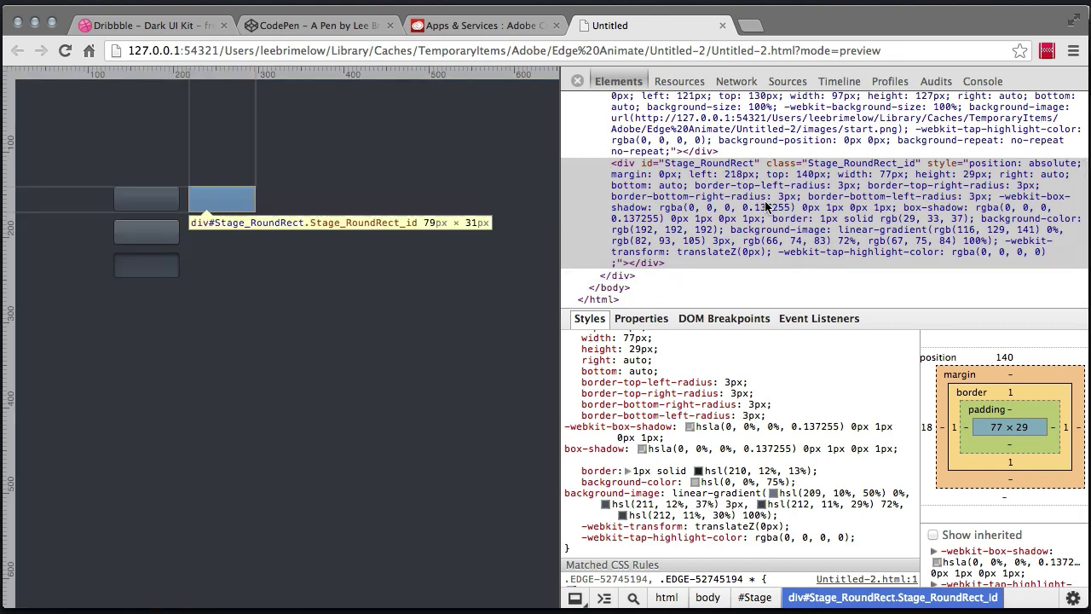
- Delete the inline style and Stage_RoundRect id, and start renaming the class to button
double_click(765, 207)
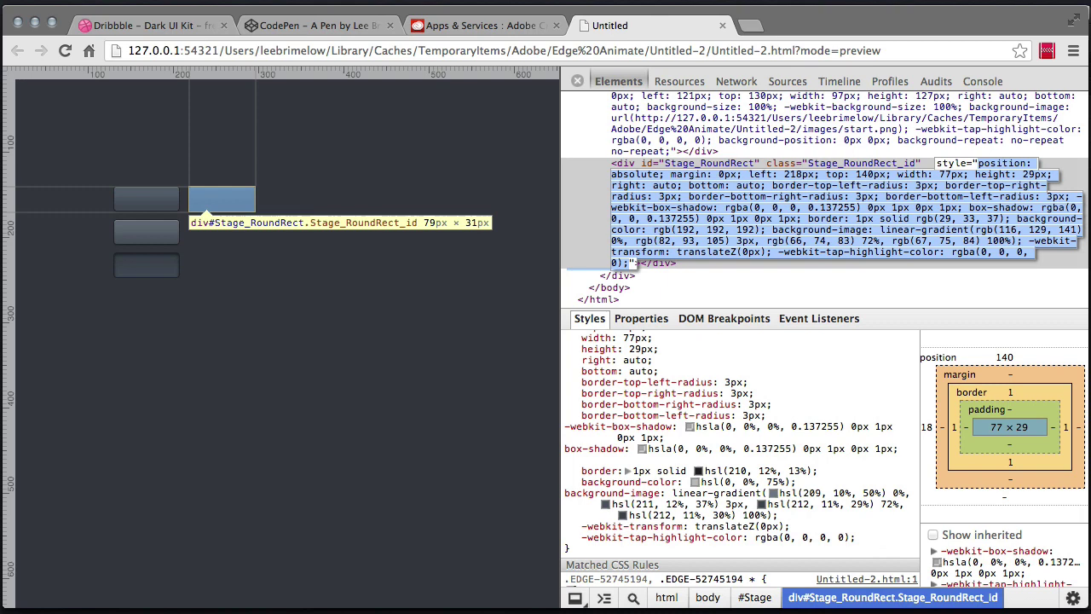
key(BackSpace)
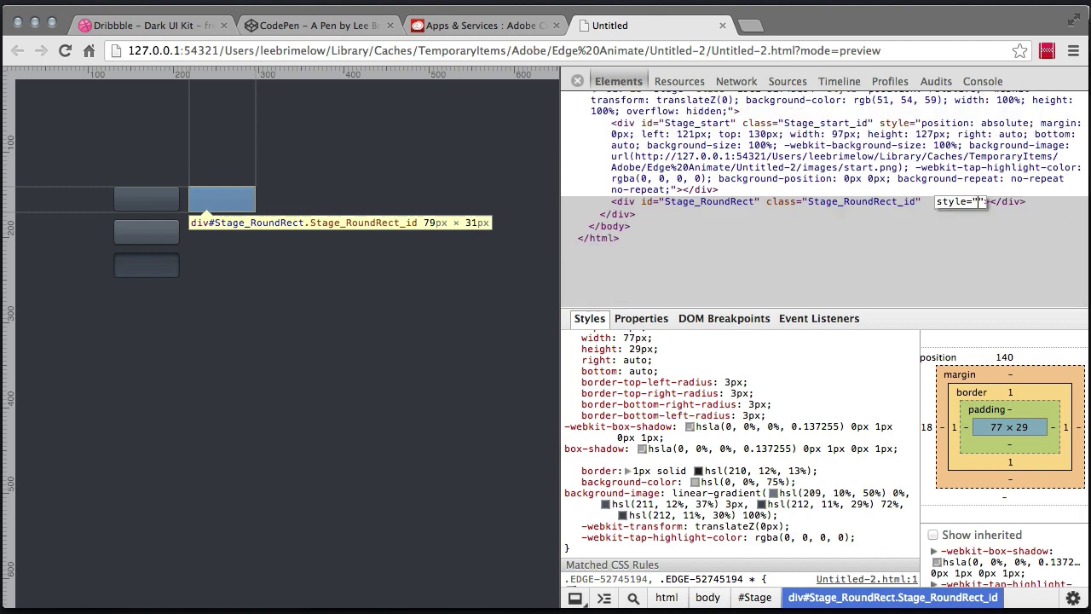
key(Return)
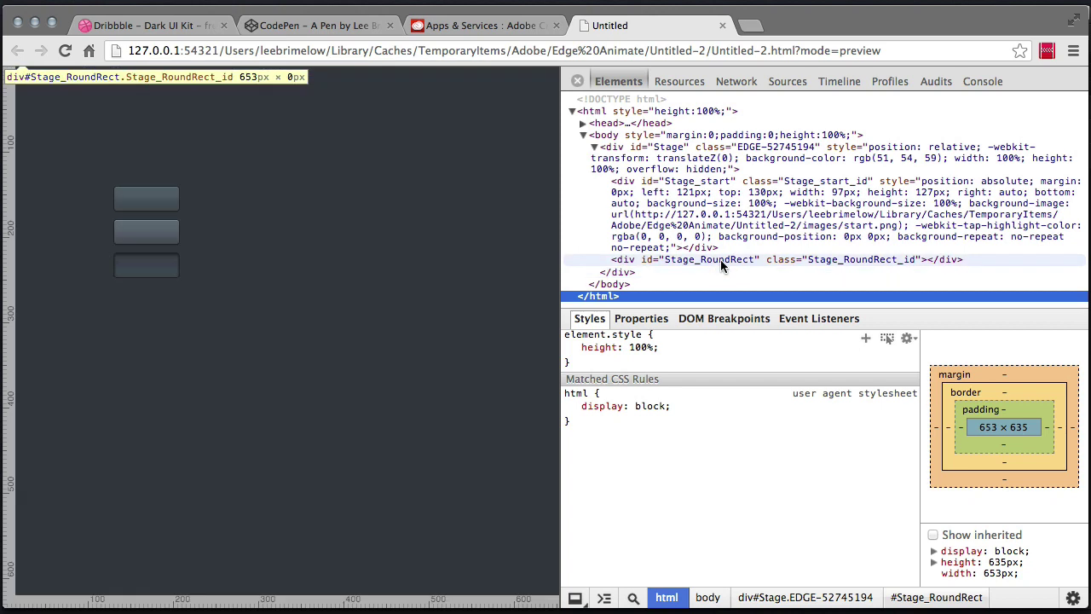
click(720, 259)
double_click(720, 259)
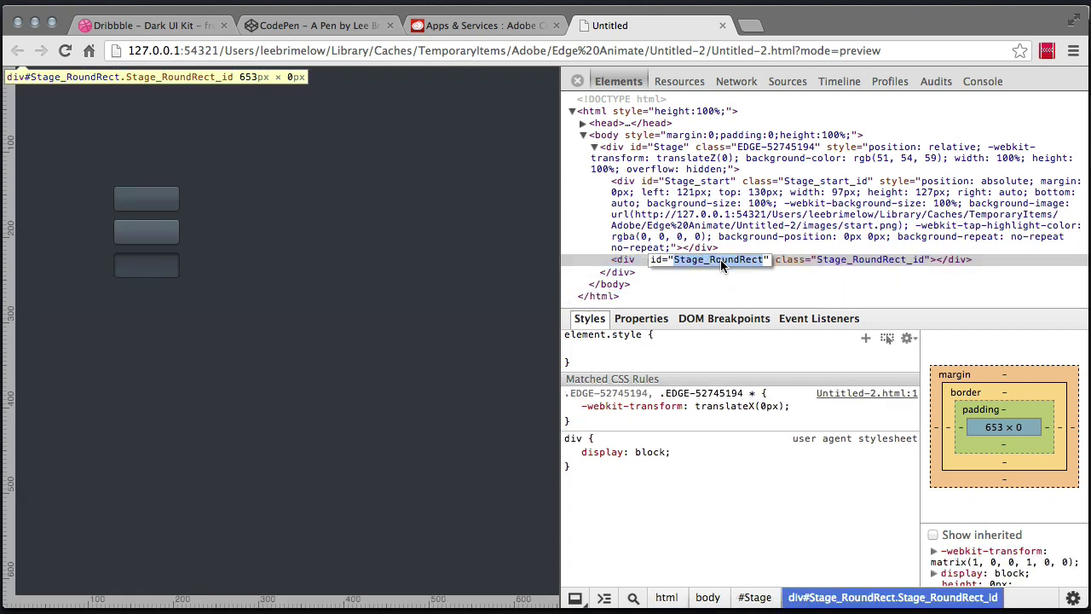
key(BackSpace)
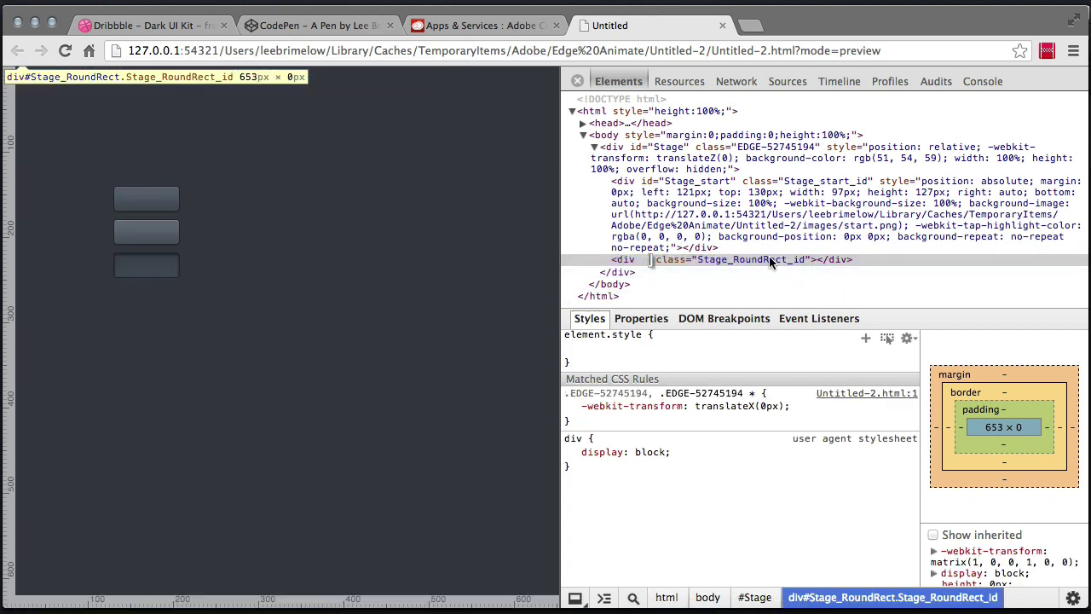
click(761, 260)
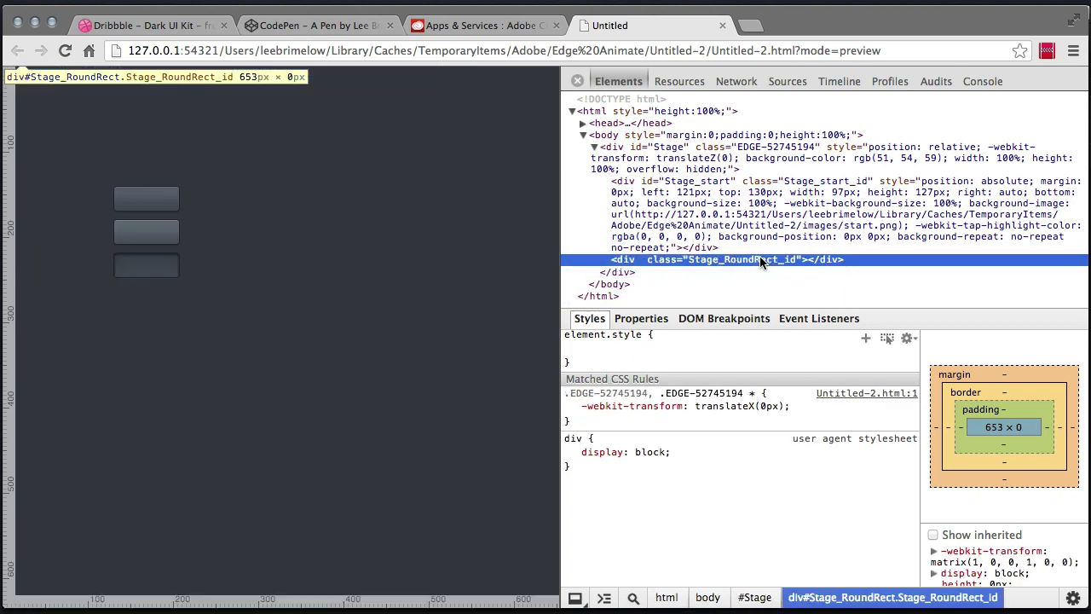
double_click(761, 261)
- Give the element the class 'button' and paste the button CSS into a new .button rule
text(button)
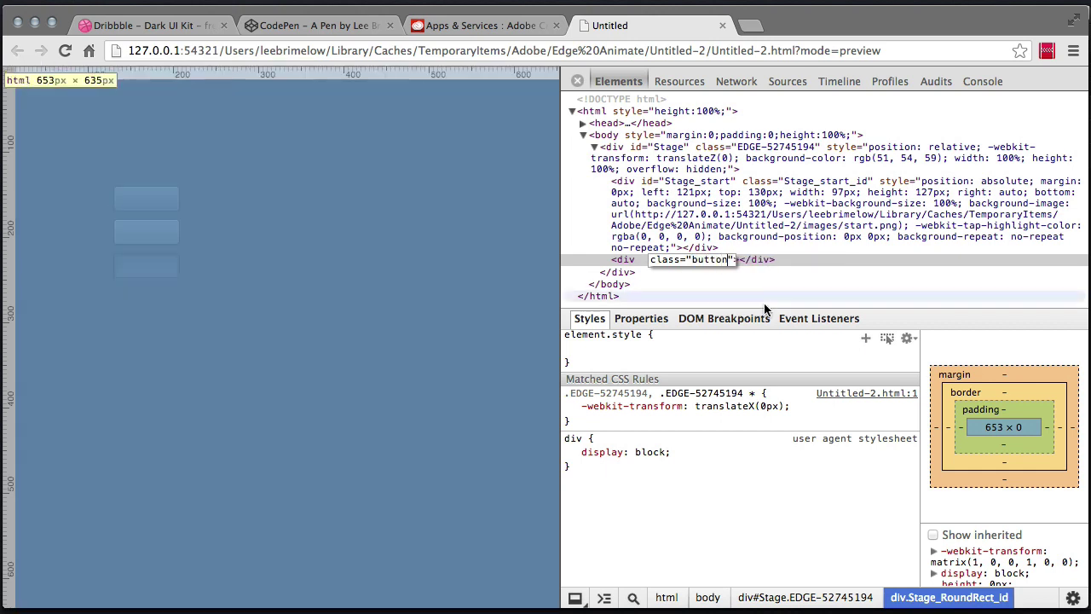
click(762, 271)
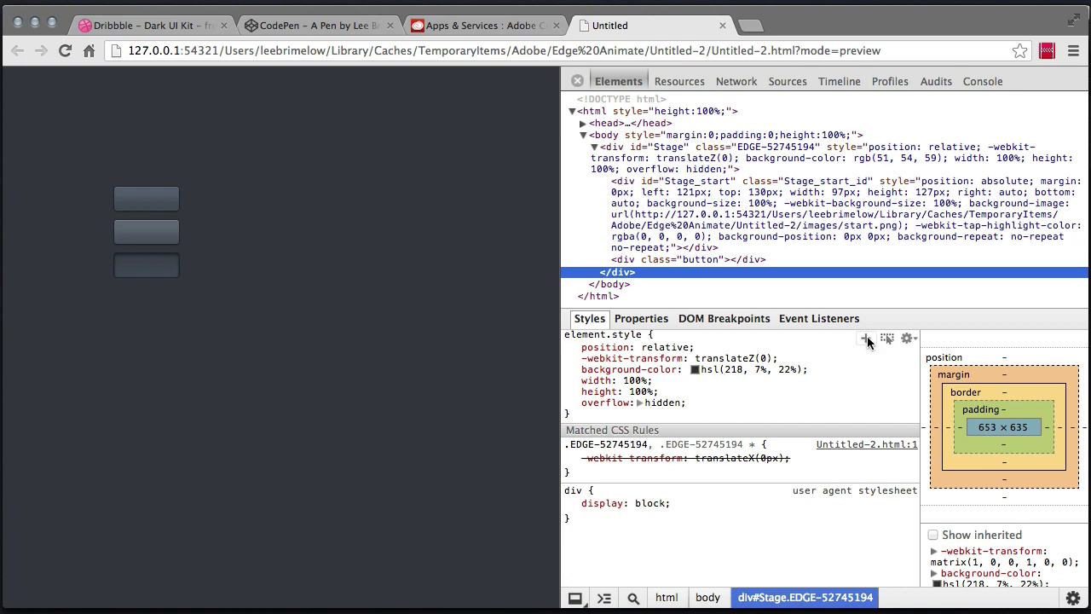
click(865, 338)
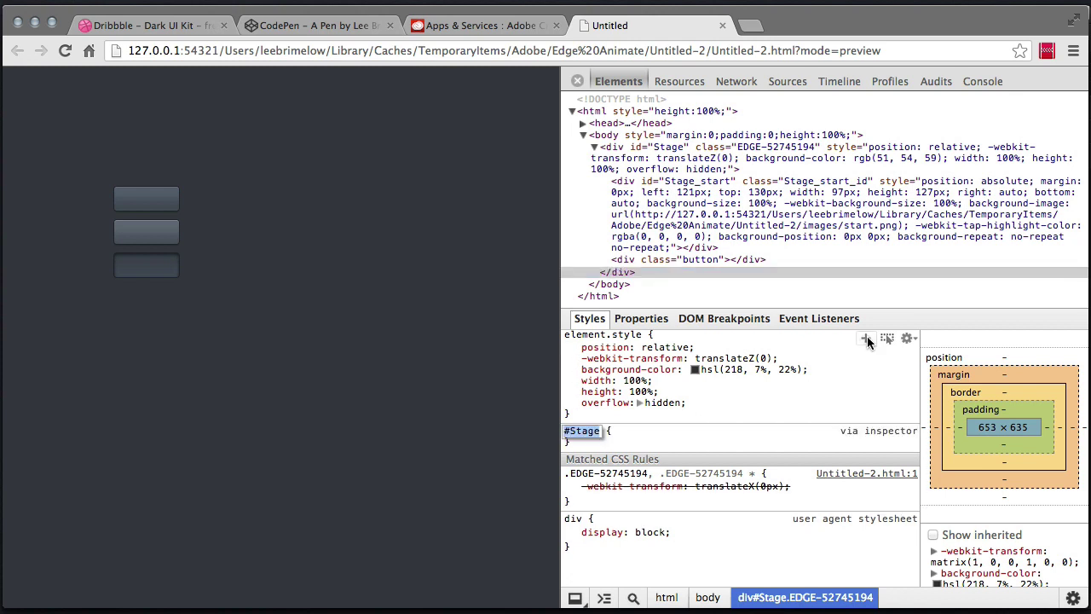
text(.button)
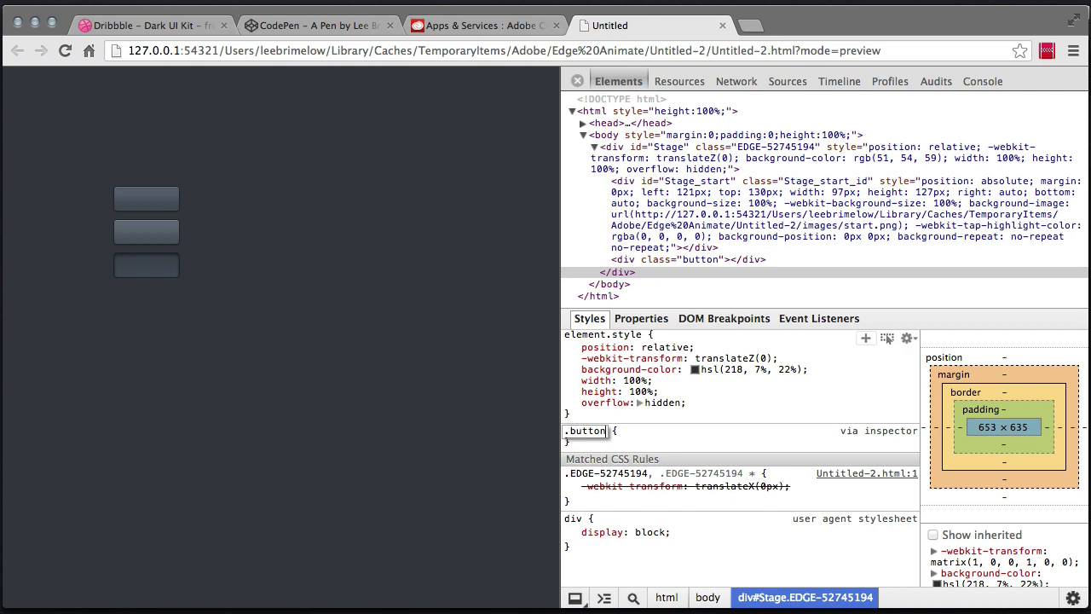
key(Return)
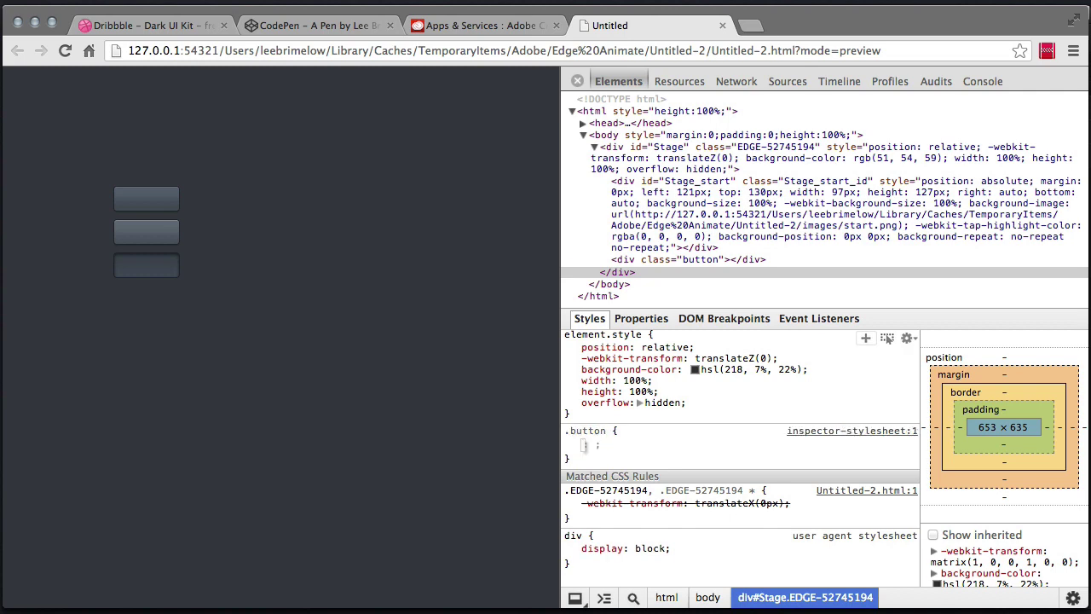
key(ctrl+v)
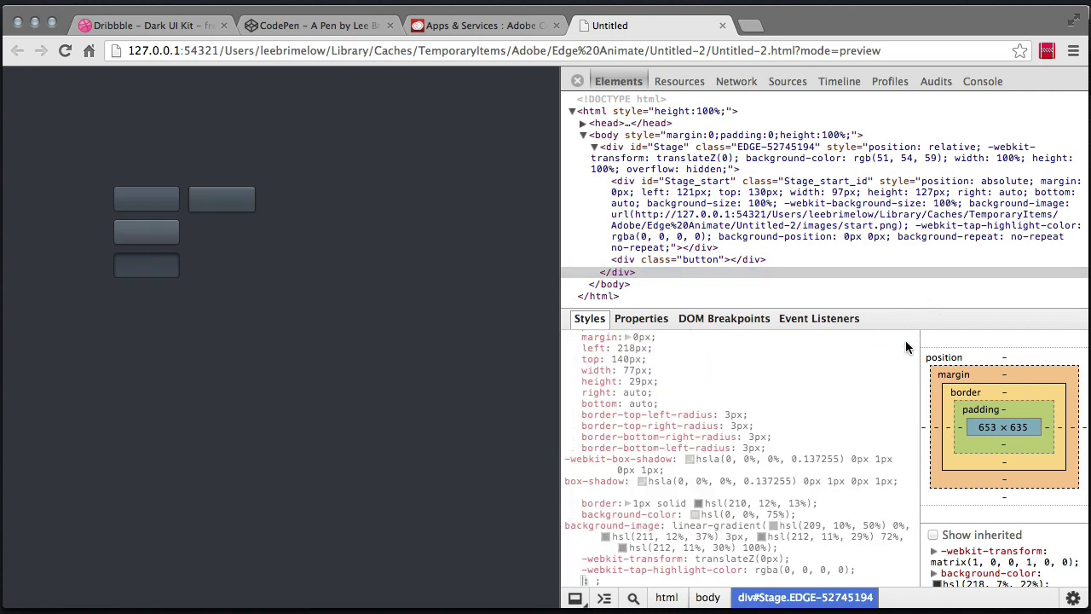
key(Escape)
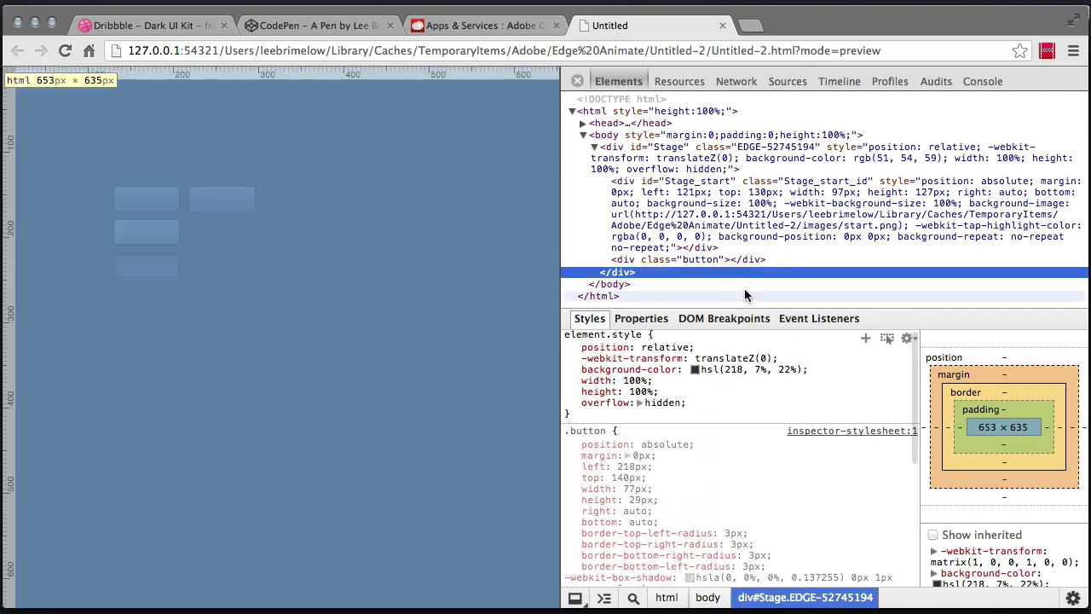
- Remove the tap-highlight colour and -webkit-transform translateZ(0px) declarations from .button
click(691, 259)
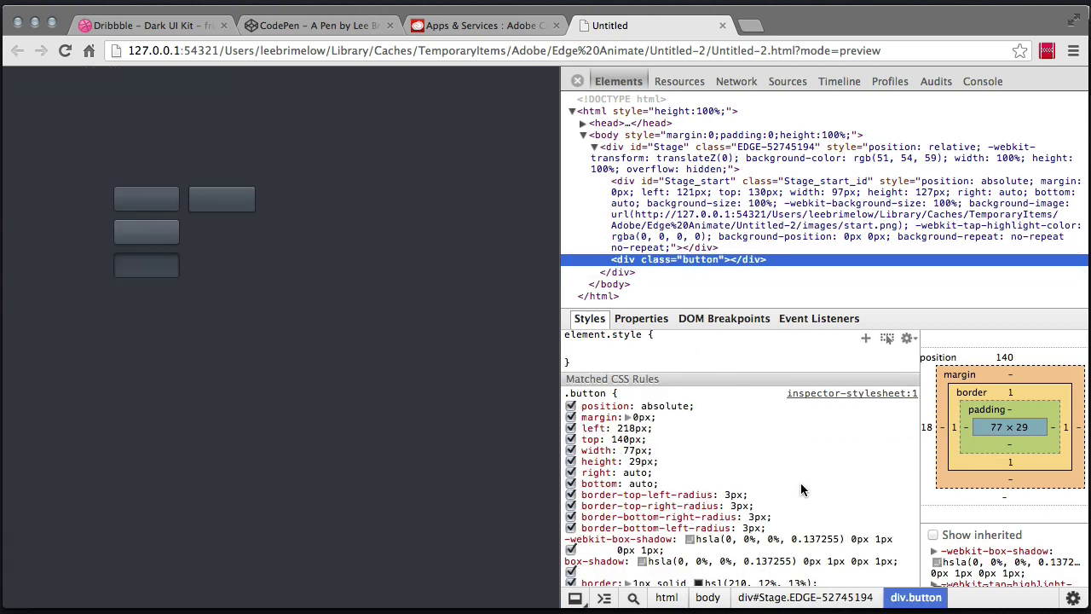
click(854, 394)
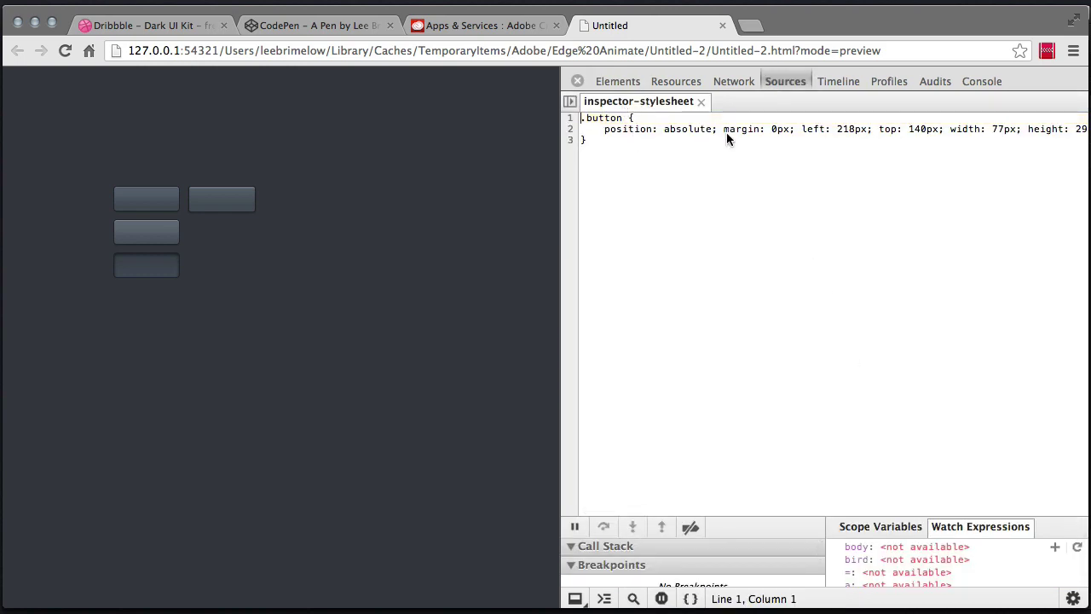
click(617, 81)
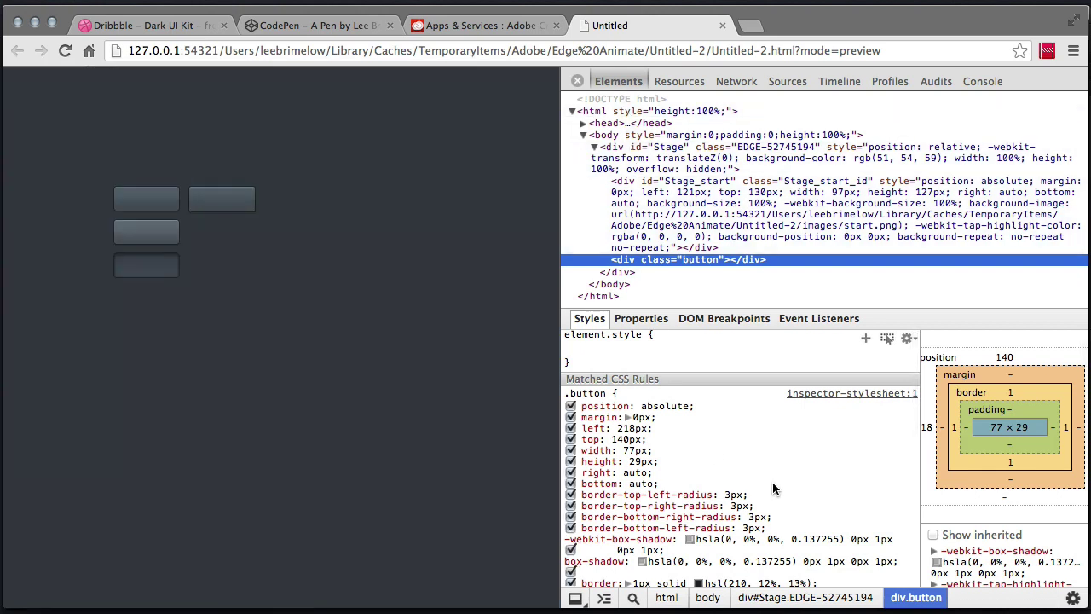
scroll(772, 481, down, 3)
scroll(772, 481, down, 3)
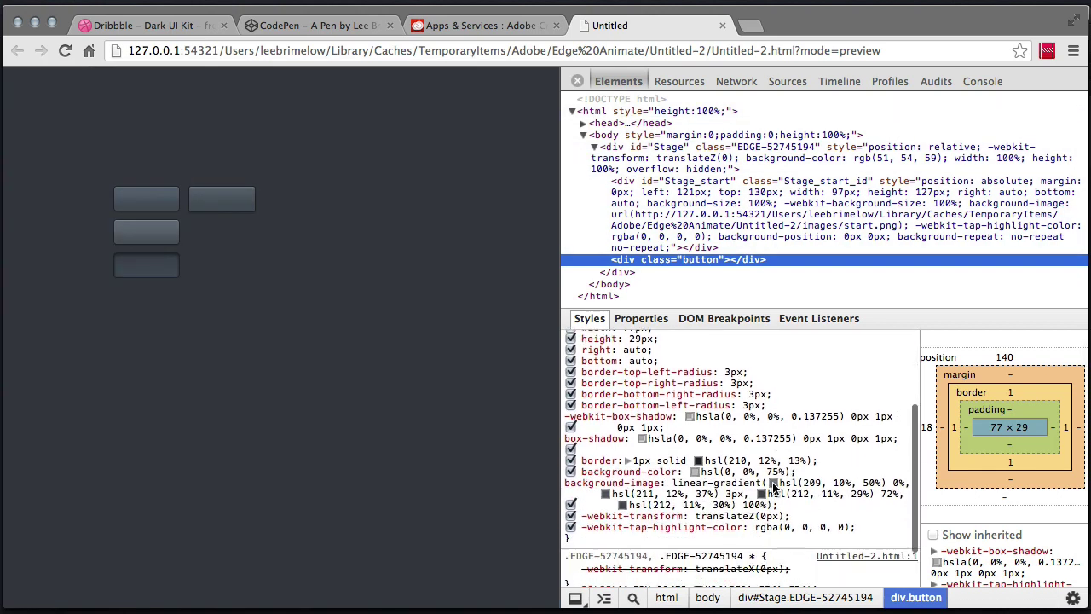
click(809, 527)
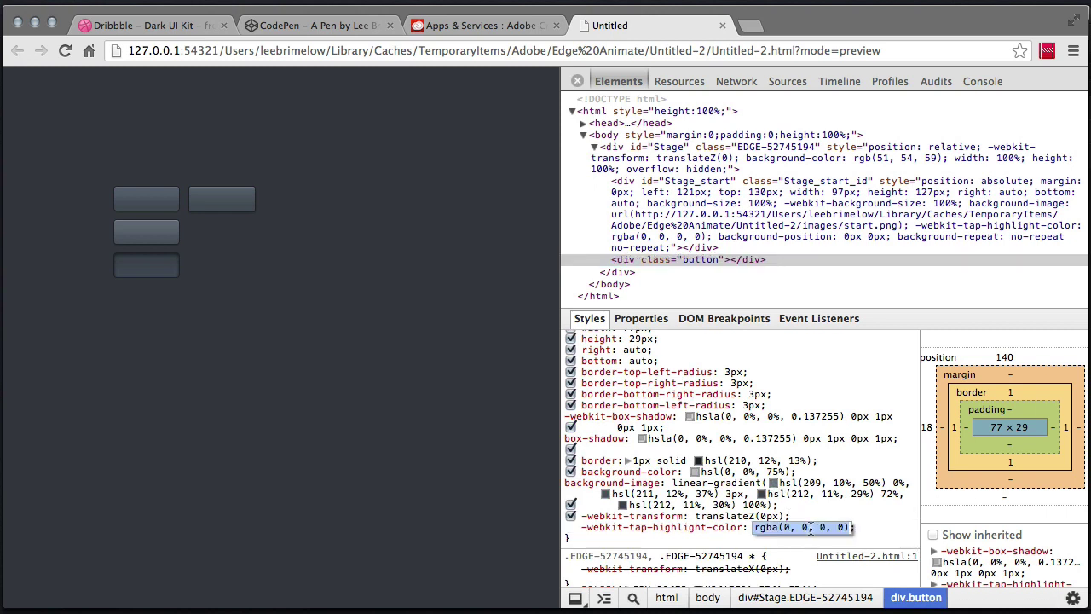
key(BackSpace)
double_click(747, 516)
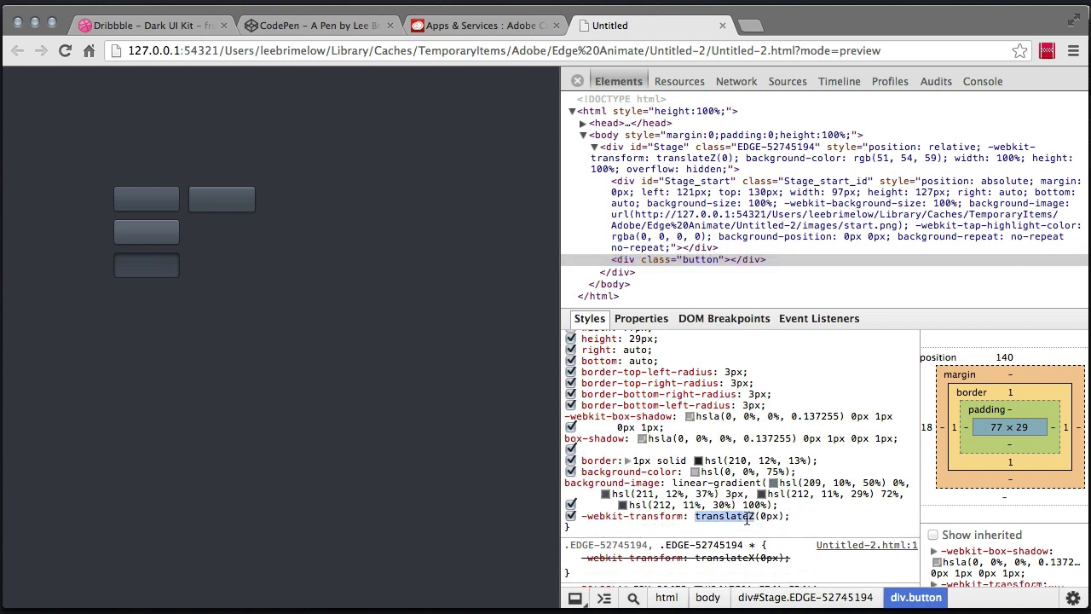
key(shift+End)
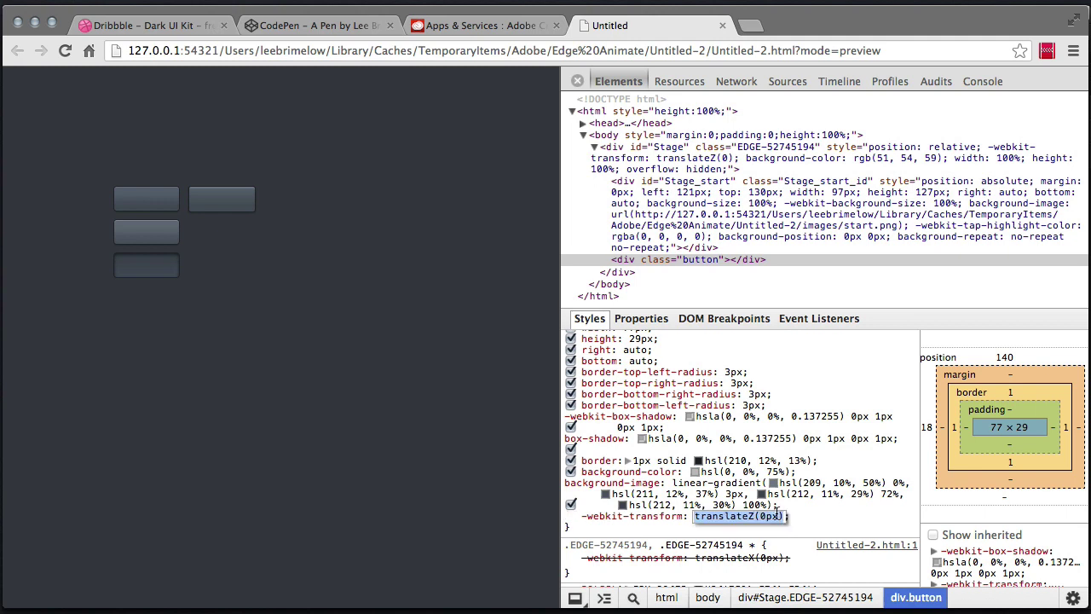
key(BackSpace)
key(Return)
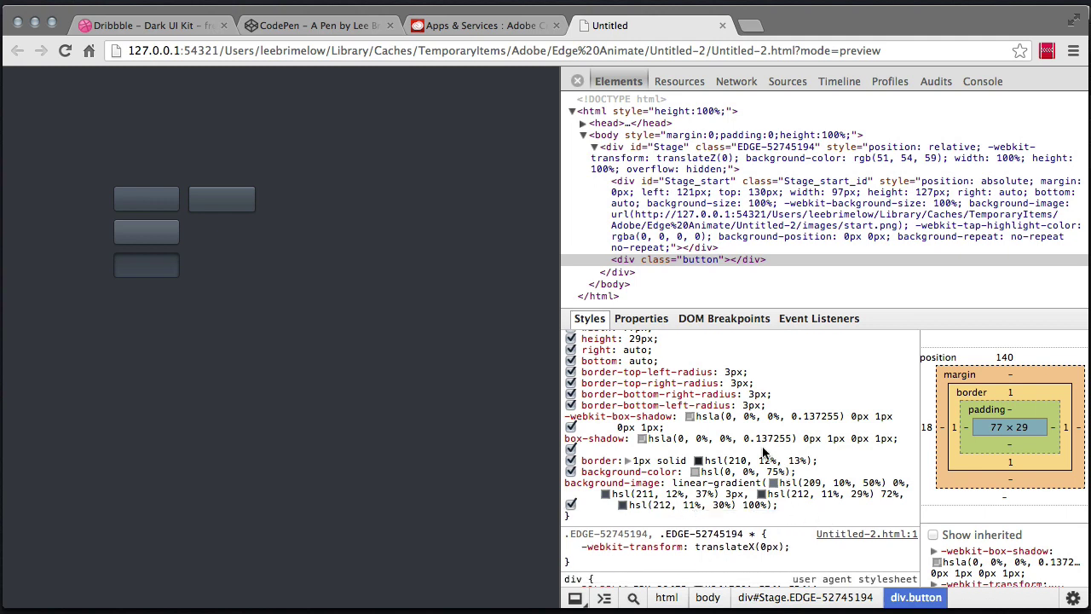
- Delete -webkit-box-shadow and the bottom-left, bottom-right and top-right radius declarations
click(840, 416)
key(BackSpace)
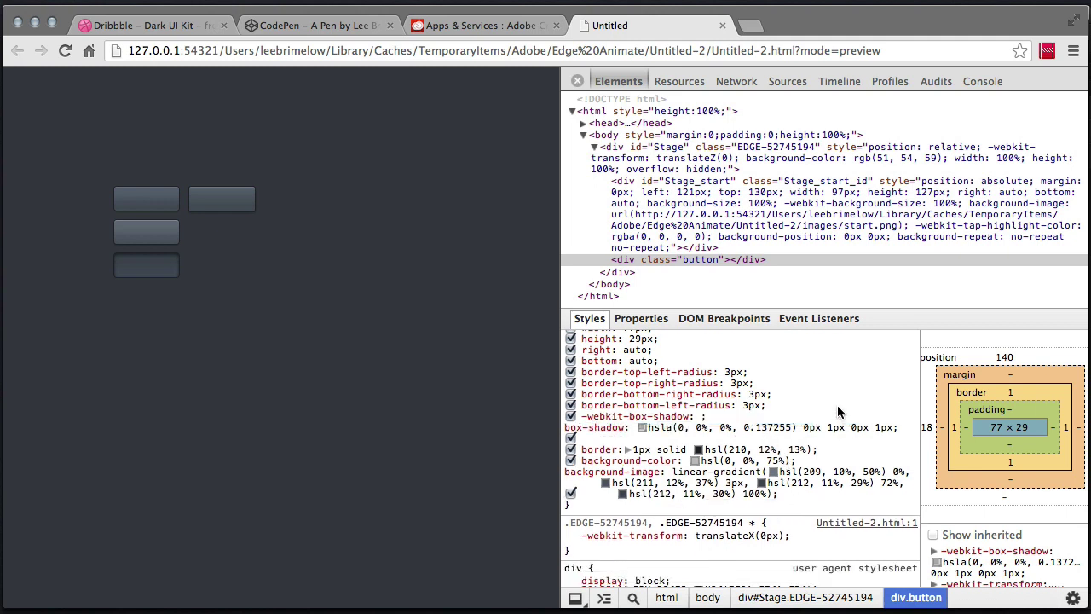
key(Return)
click(754, 406)
key(BackSpace)
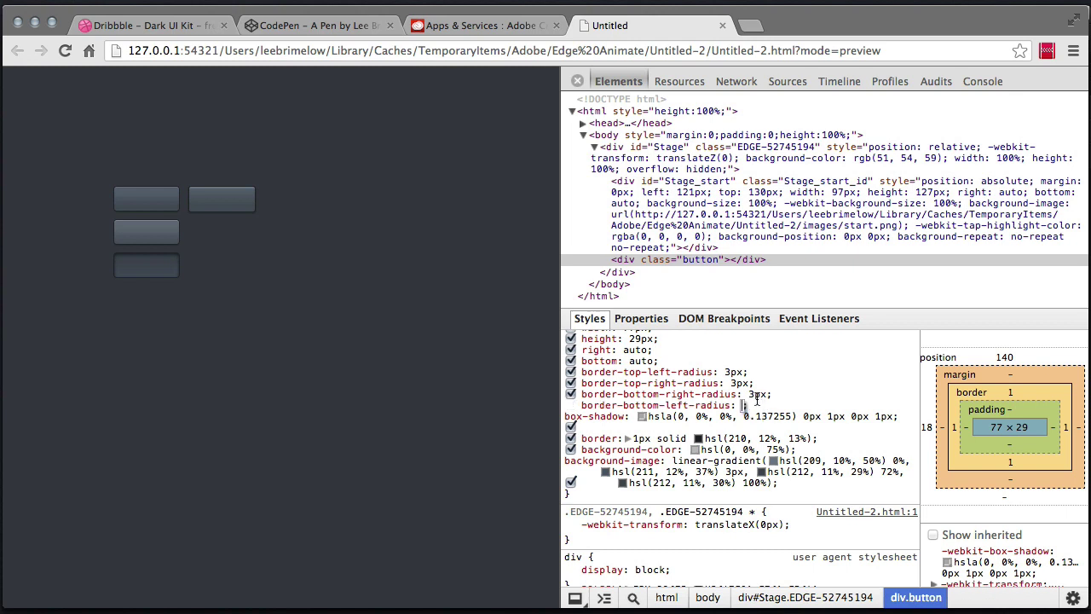
key(Return)
click(750, 396)
key(BackSpace)
key(Return)
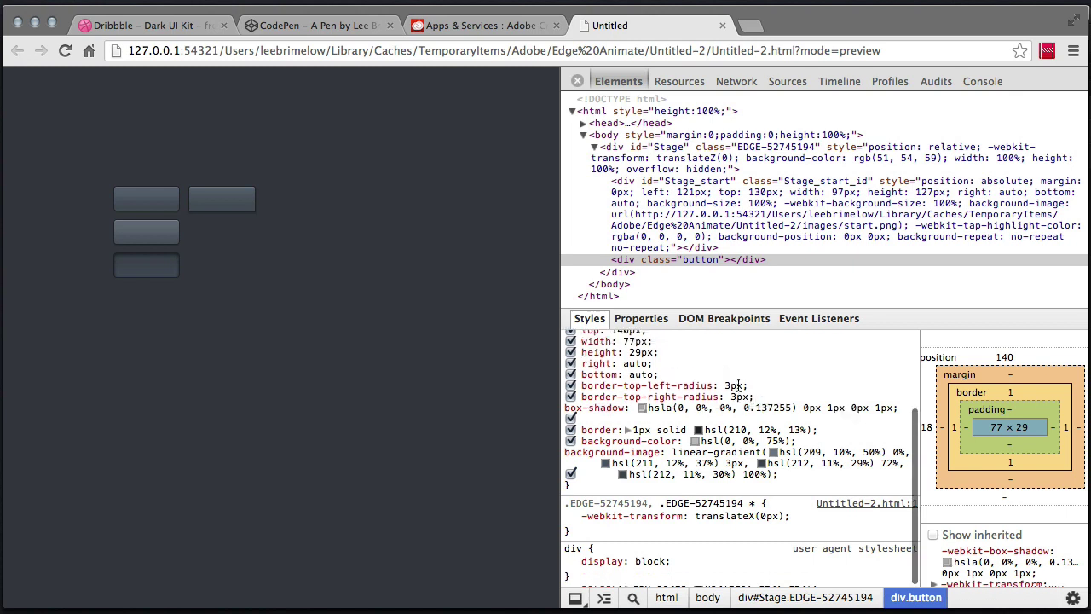
click(749, 396)
key(BackSpace)
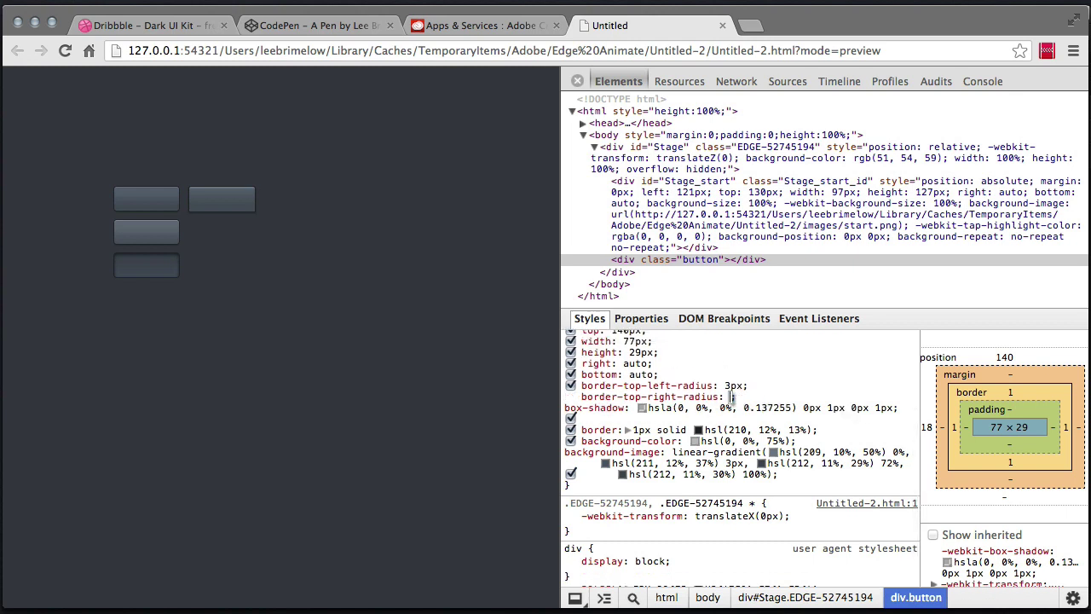
key(Return)
- Rename border-top-left-radius to a single border-radius of 3px
click(704, 396)
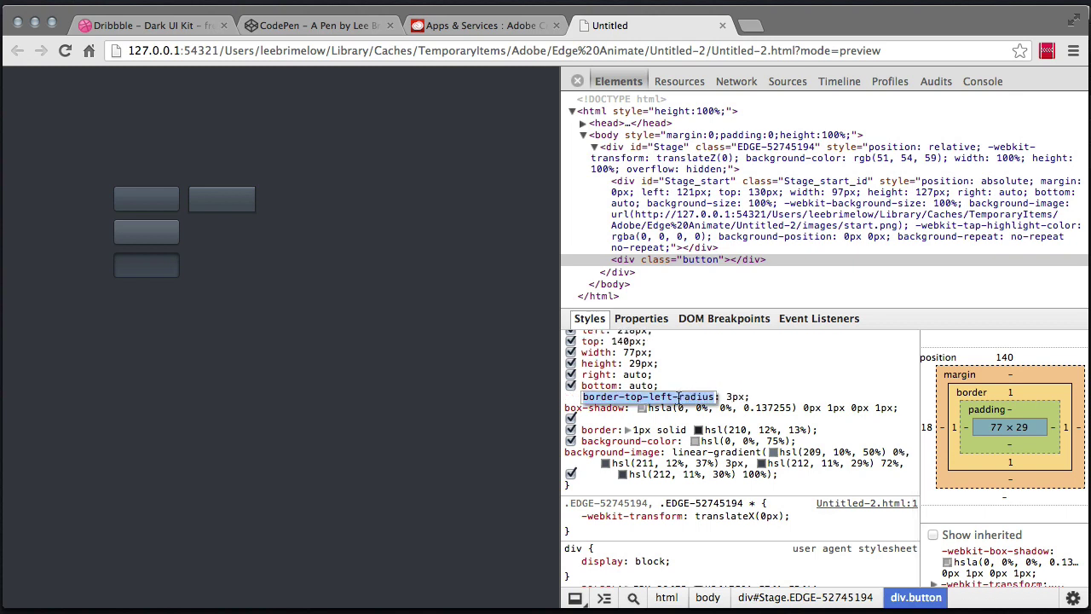
click(677, 396)
drag(679, 396, 626, 397)
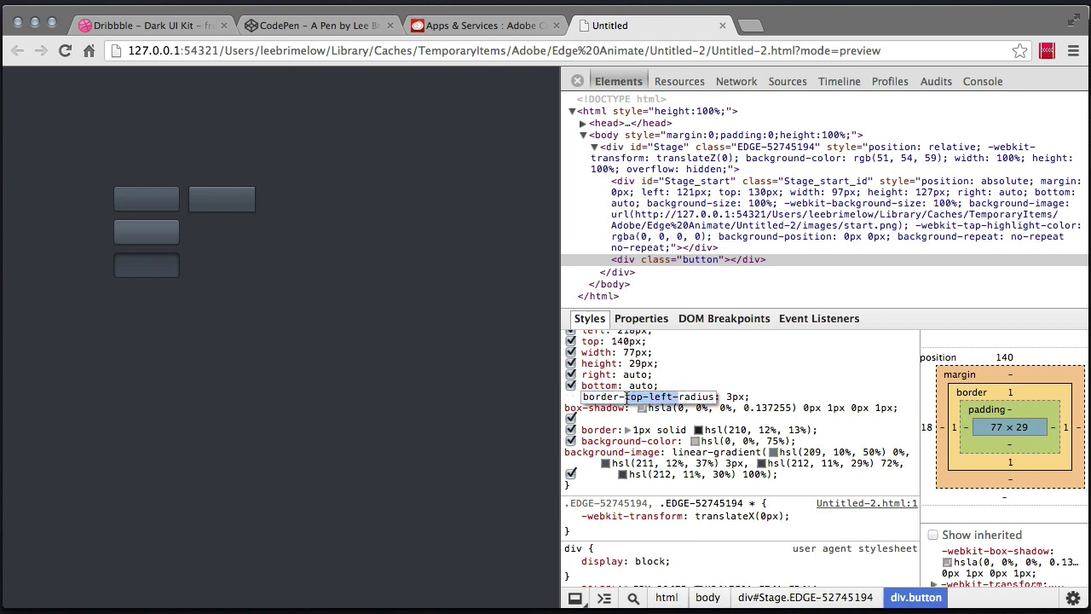
key(BackSpace)
click(764, 385)
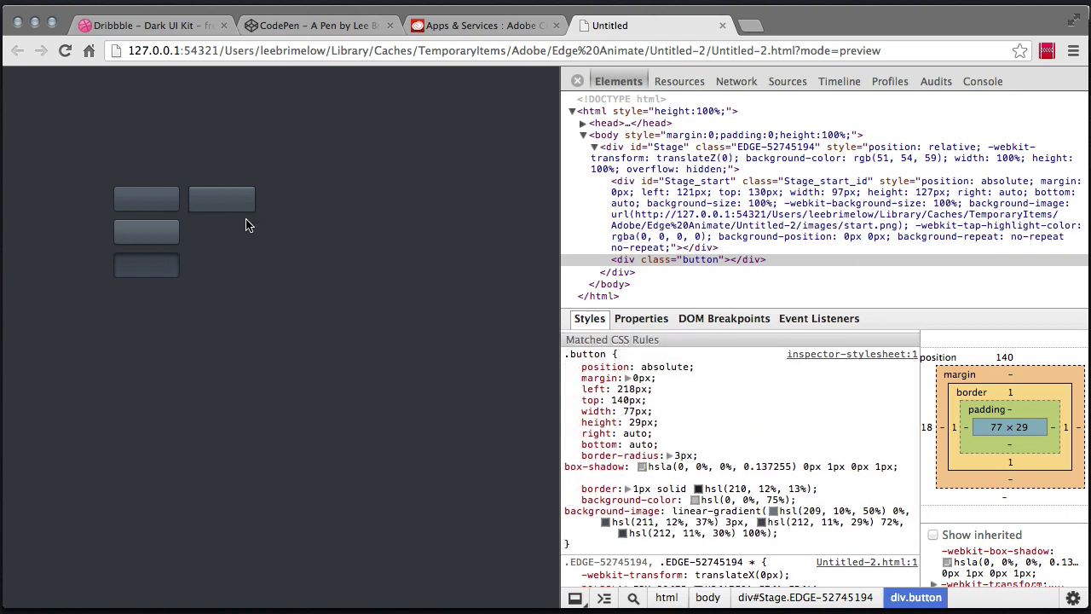
- Back in Edge Animate, duplicate the top-right button directly below it
key(super+Tab)
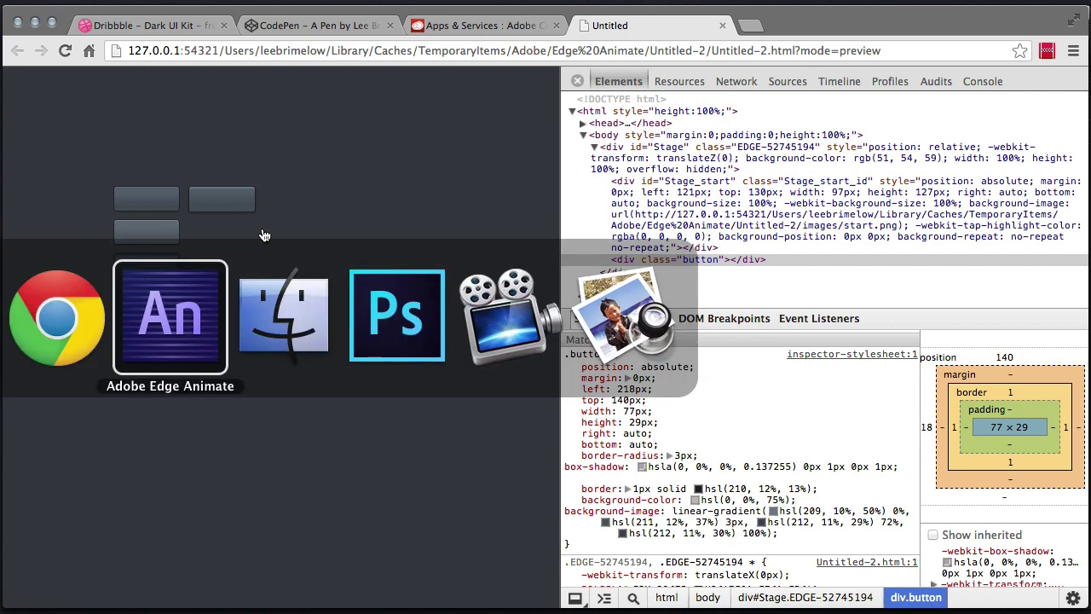
click(789, 250)
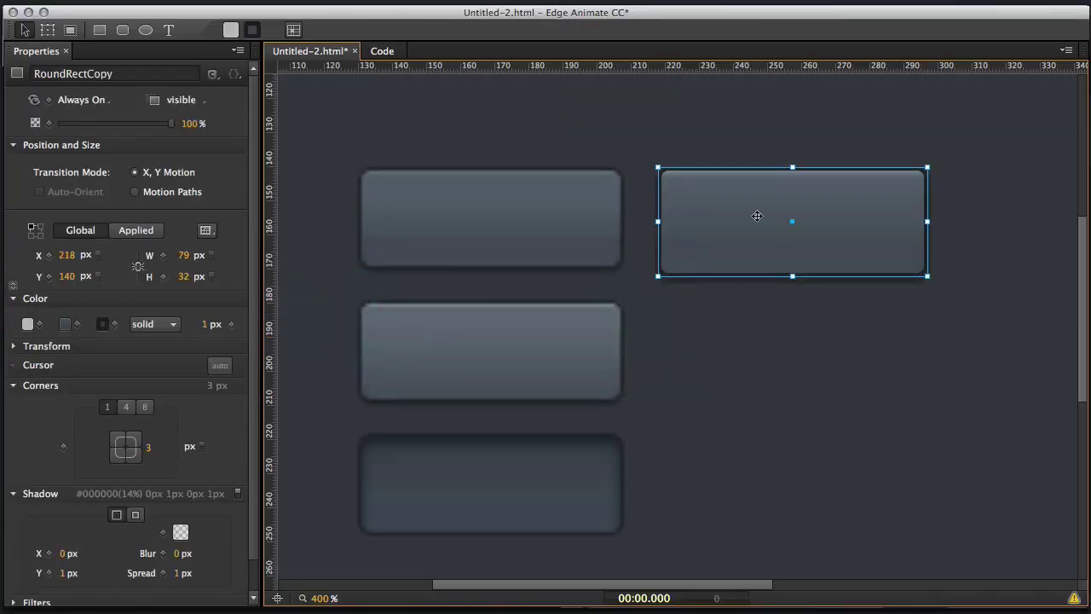
drag(755, 214, 758, 345)
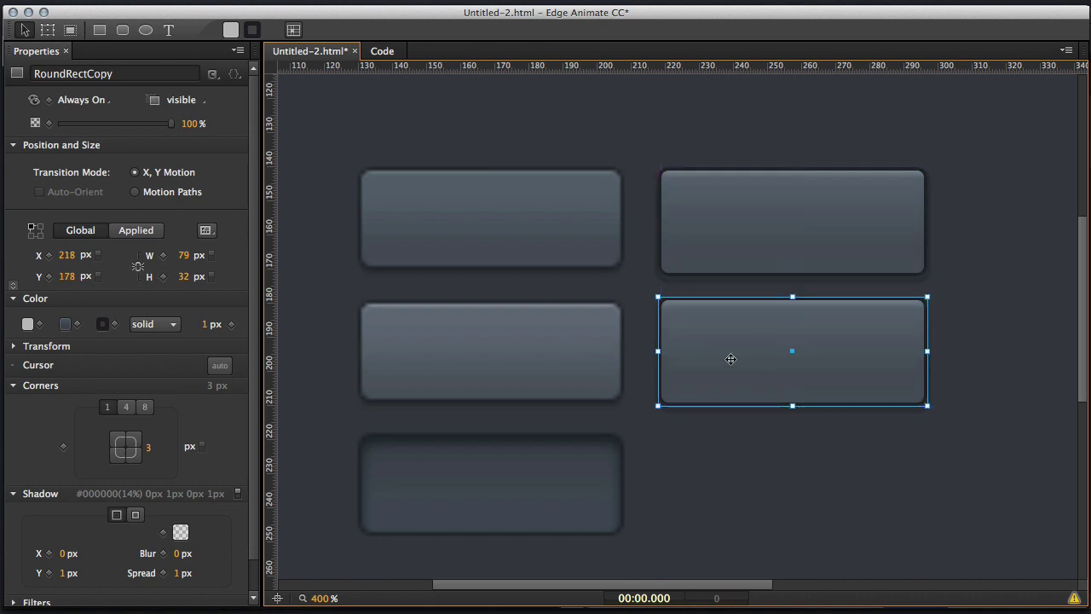
- Recolour the copy's second gradient stop with a colour sampled from a left-hand button
click(66, 325)
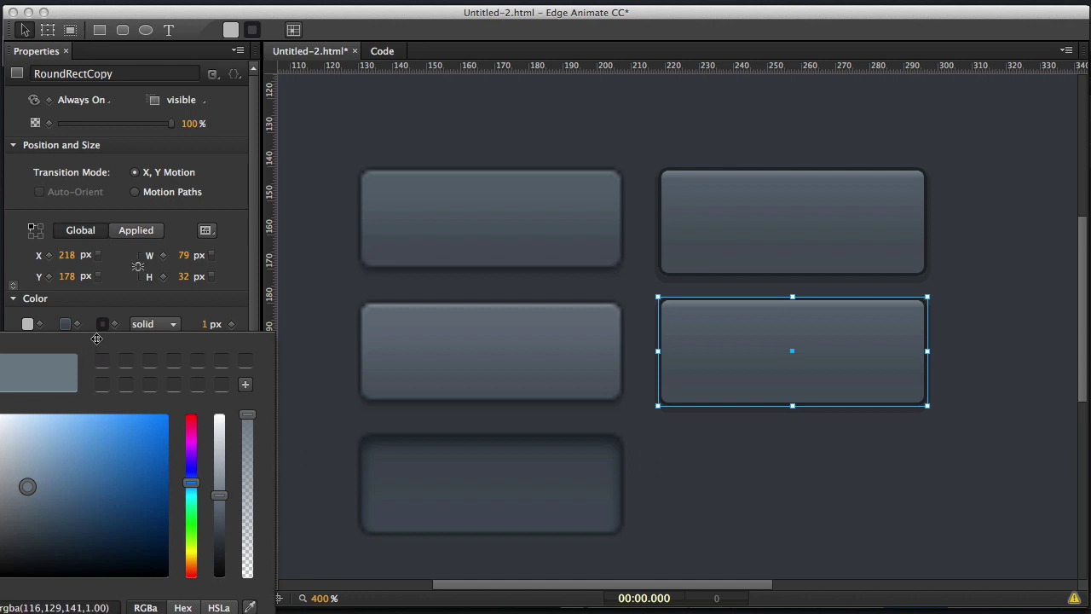
click(101, 362)
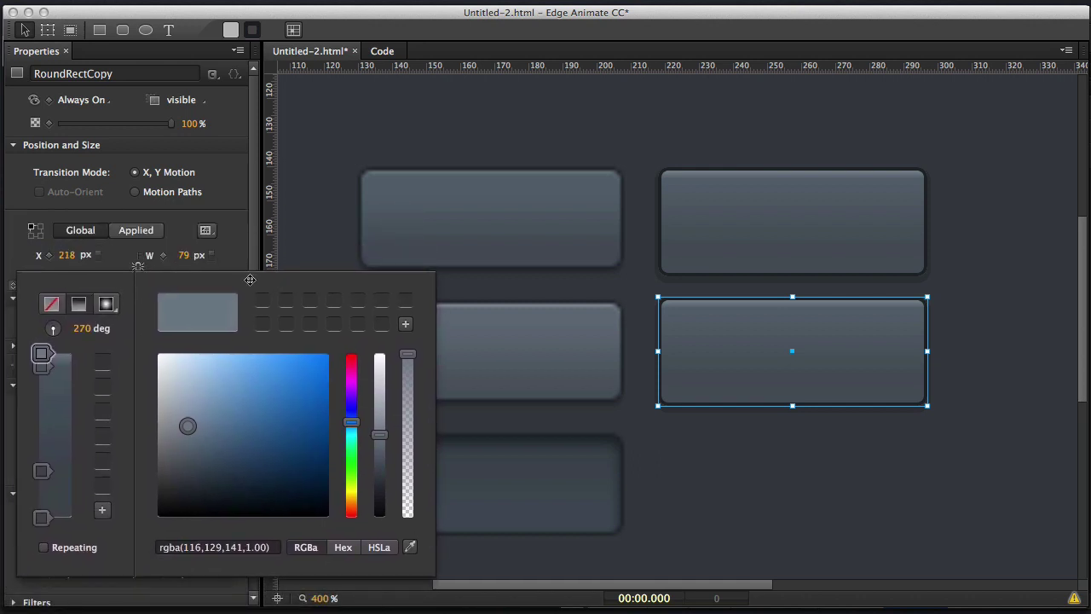
click(42, 357)
click(43, 368)
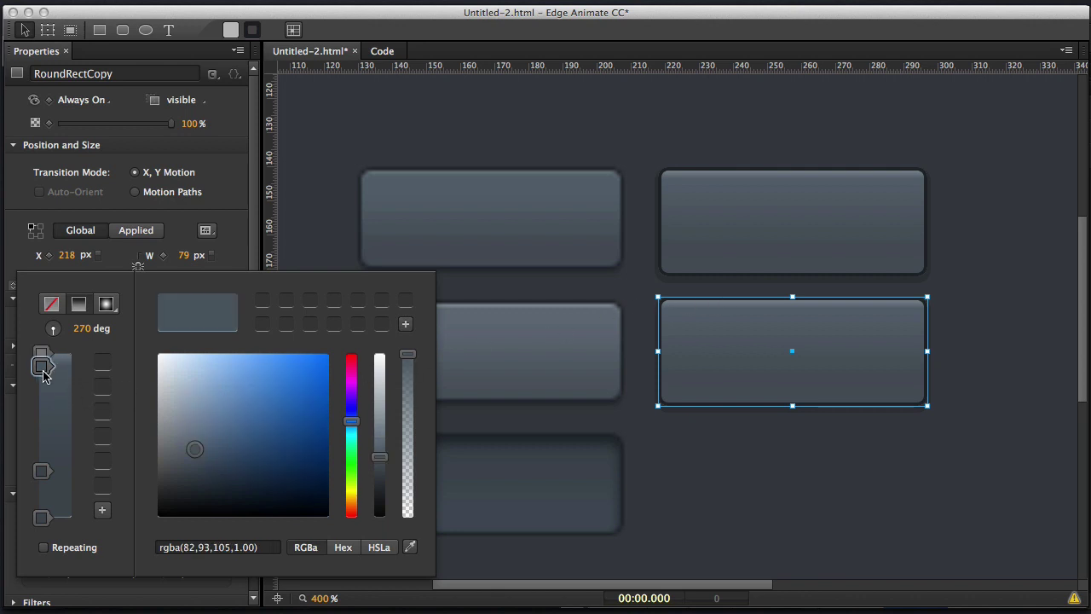
click(410, 546)
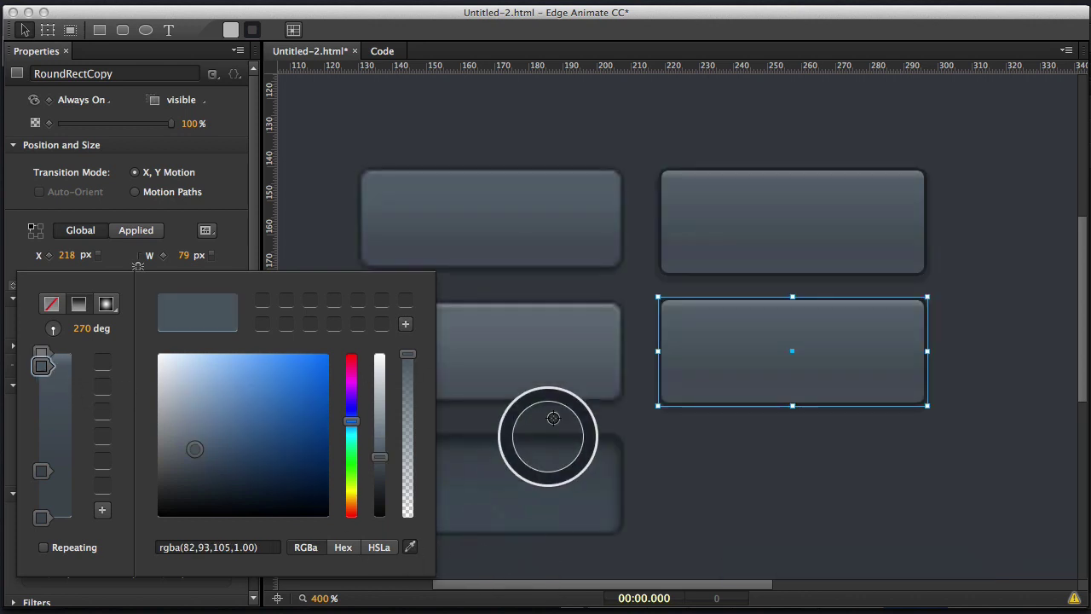
click(561, 310)
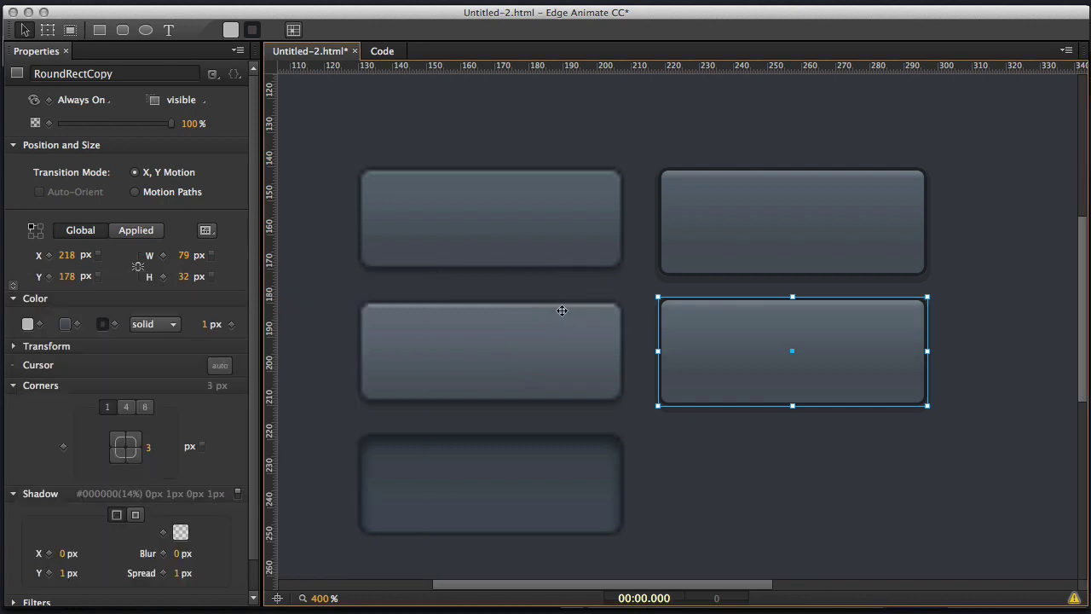
- Set the copy's border colour to the middle-left button's edge colour
click(66, 325)
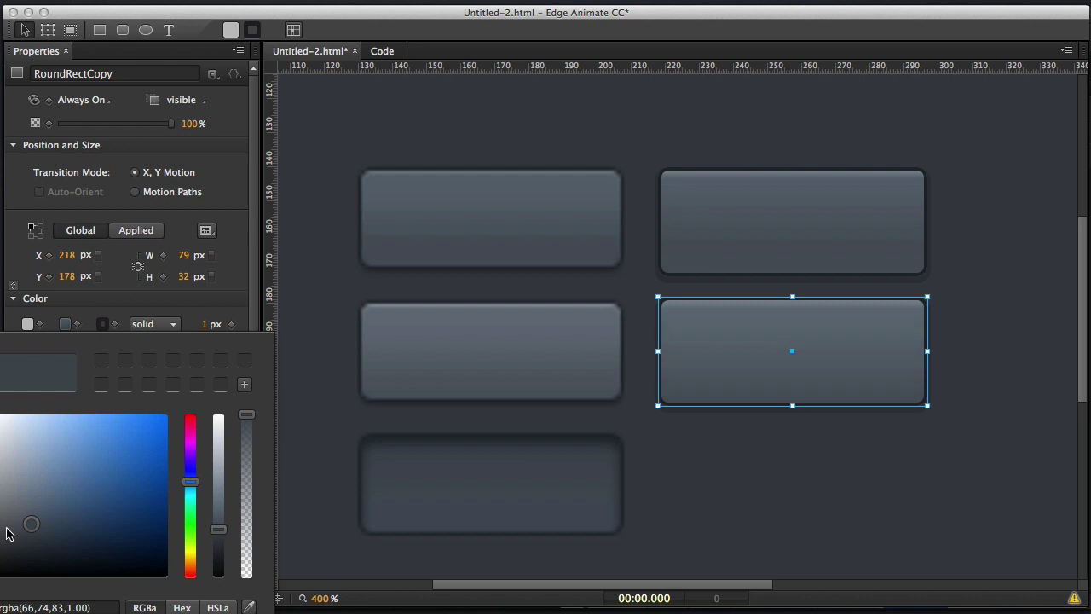
drag(27, 485, 31, 523)
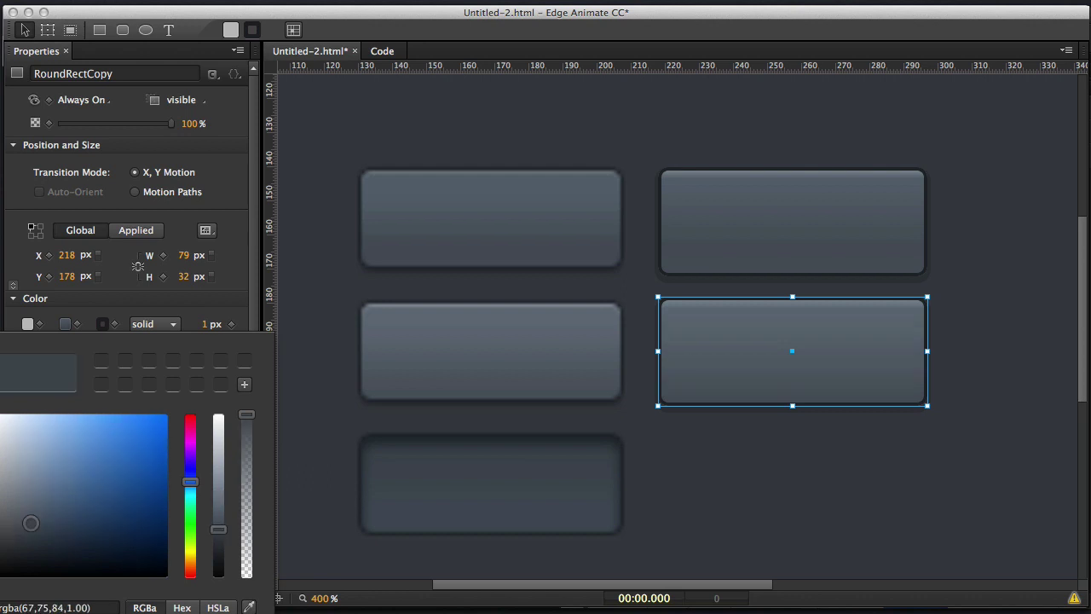
click(246, 607)
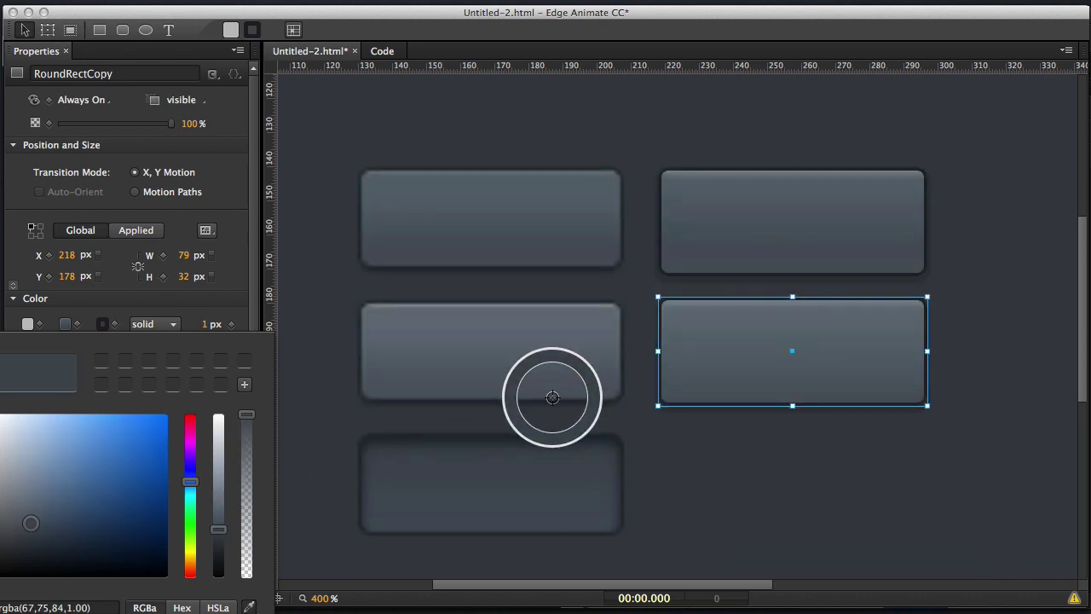
click(553, 396)
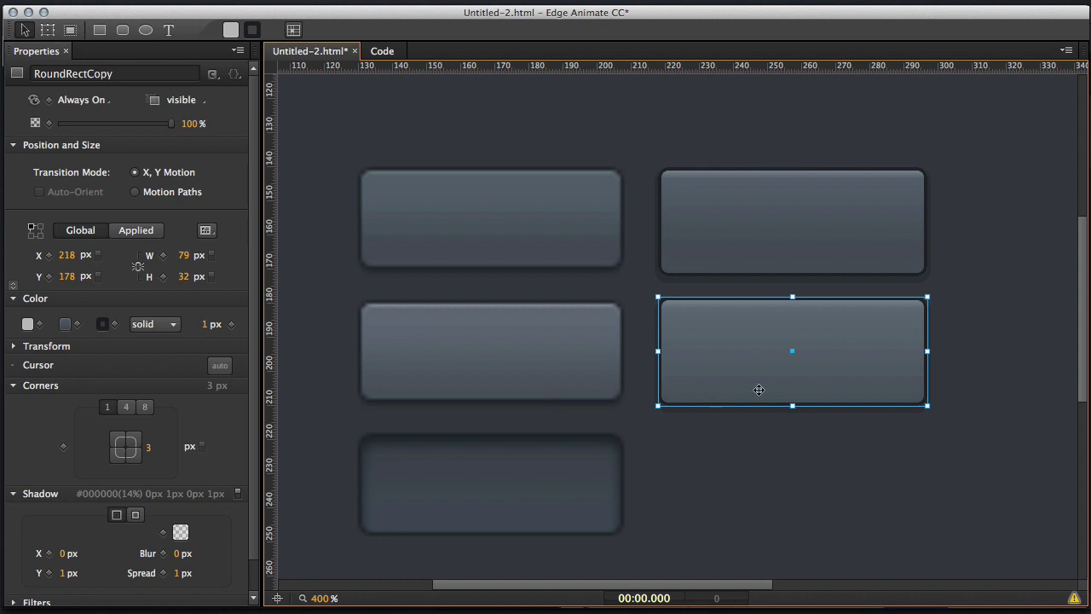
click(788, 455)
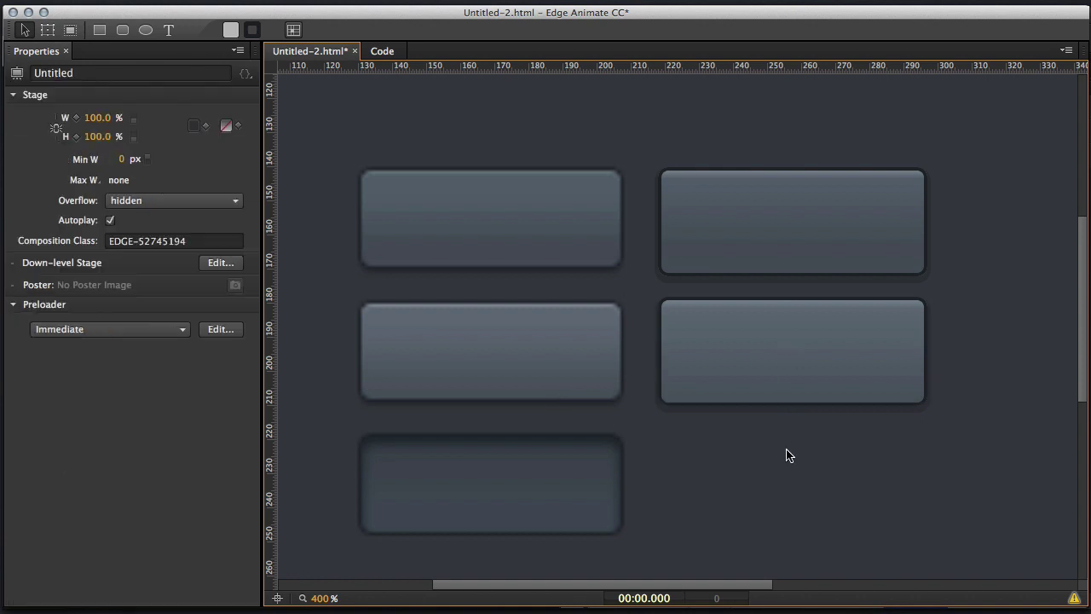
- Duplicate the middle-right button and place the copy one row below it
click(775, 387)
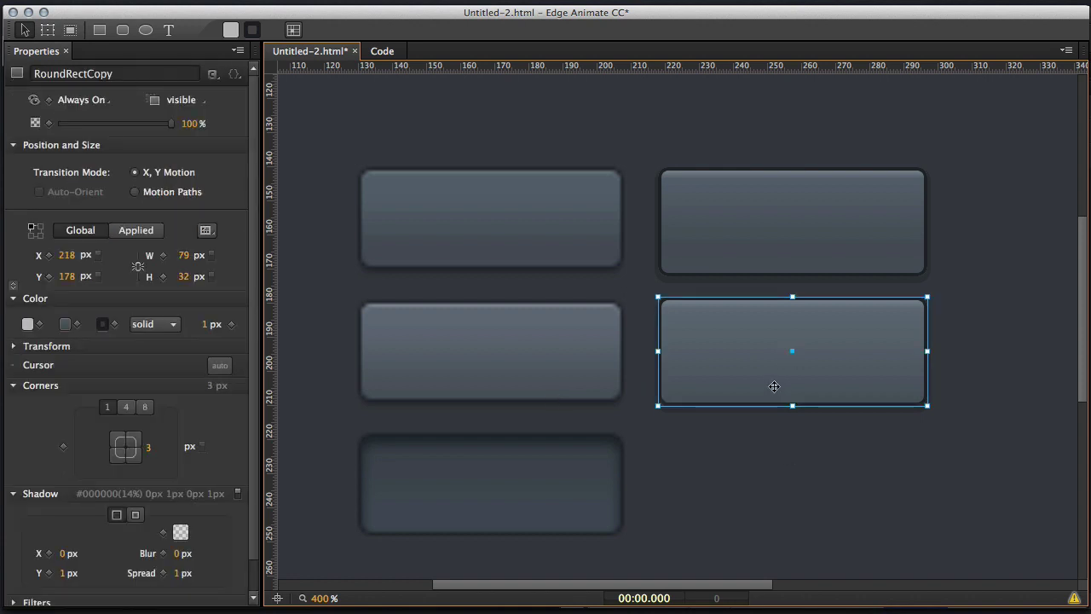
key(super+d)
drag(755, 338, 761, 469)
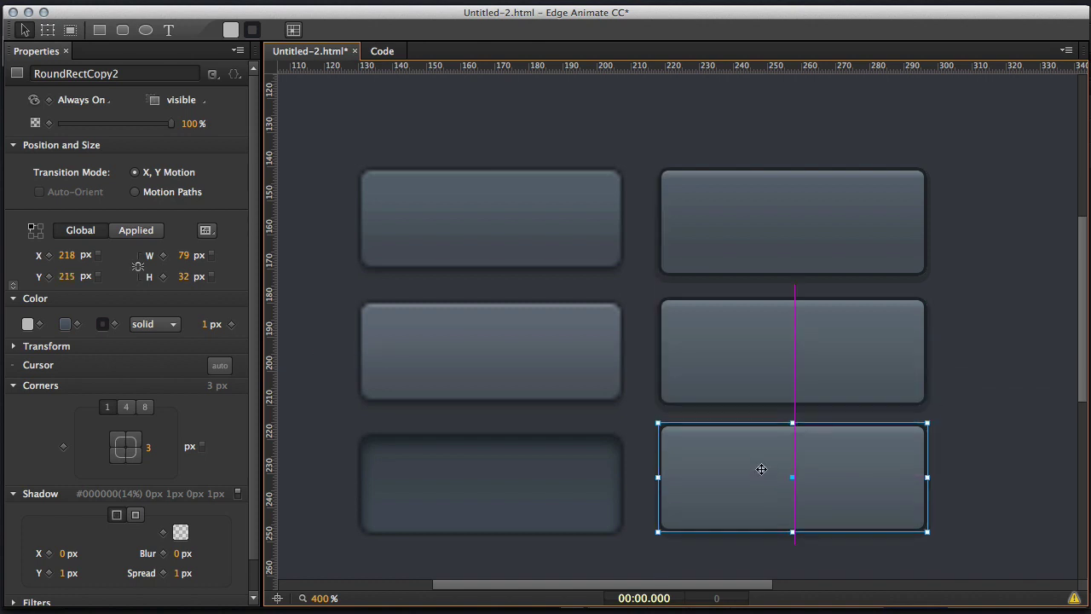
key(Down)
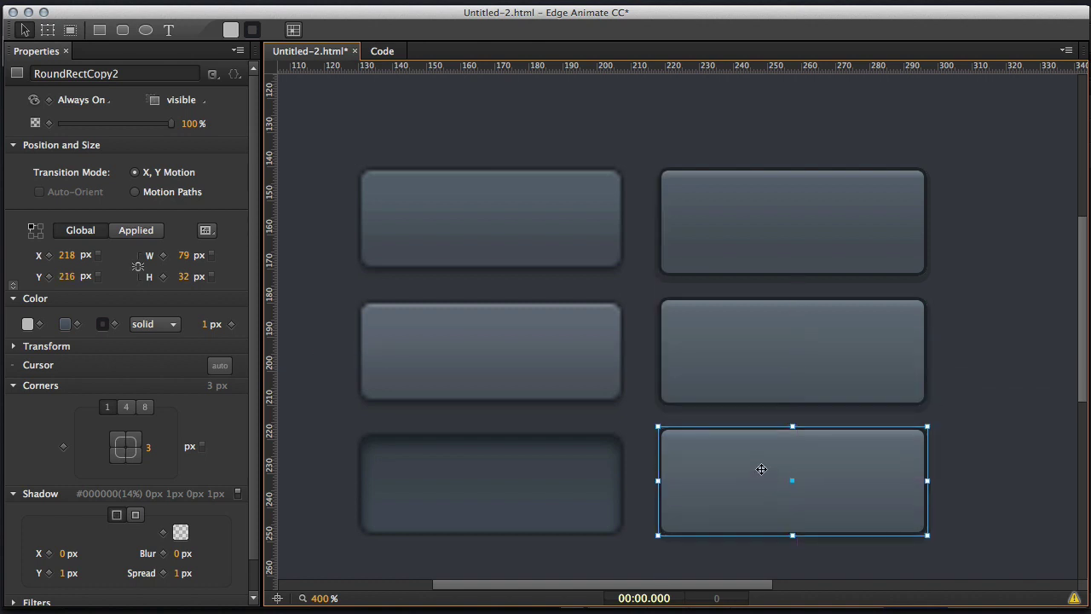
click(755, 572)
click(743, 511)
- Give the copy an inset shadow at 48% opacity with 2px blur
scroll(215, 479, down, 1)
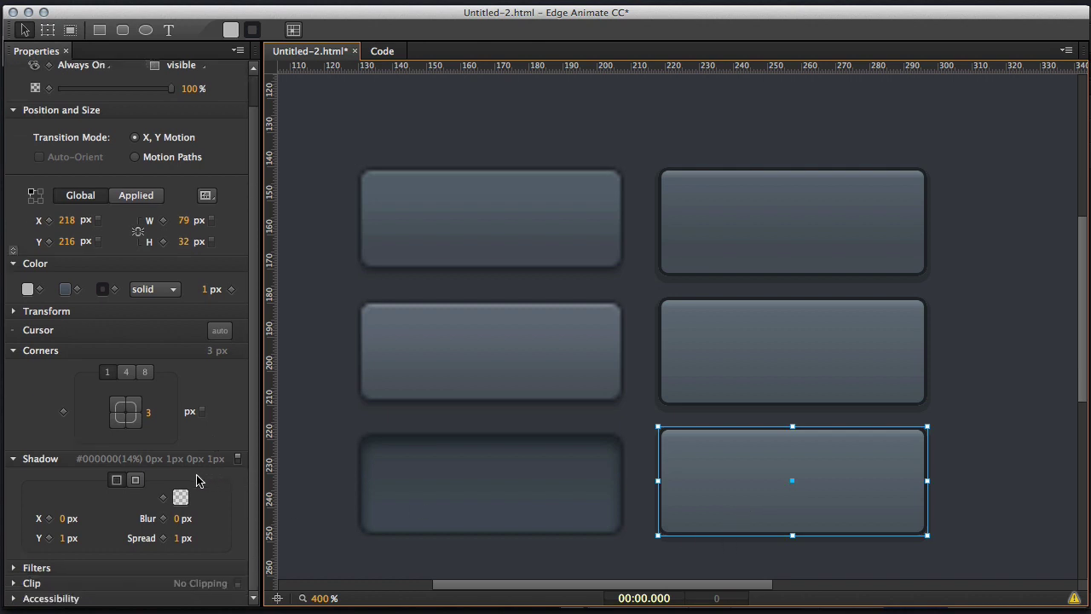
click(136, 481)
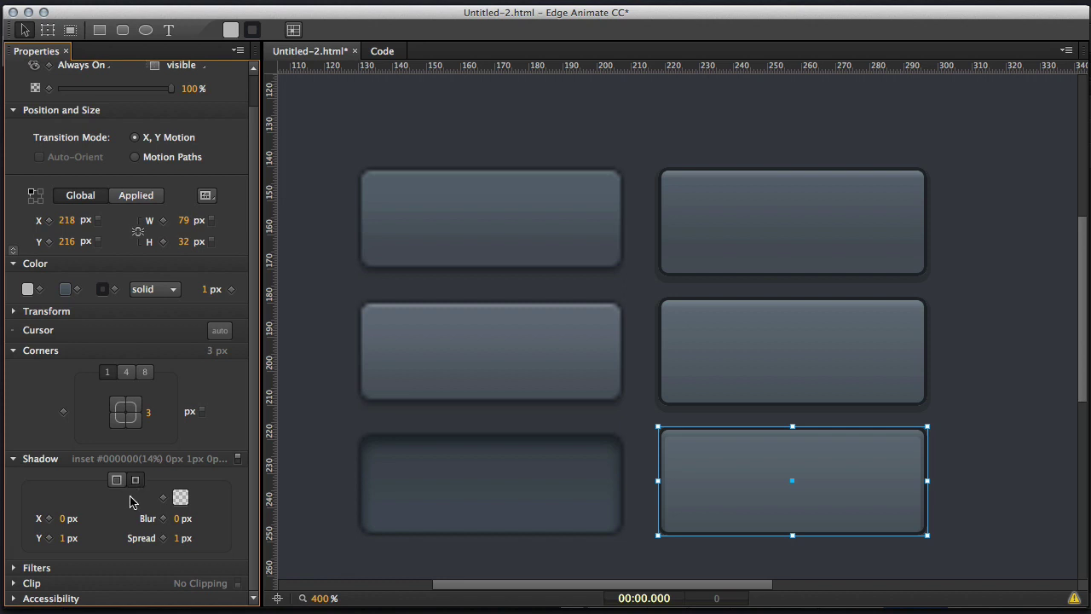
click(180, 497)
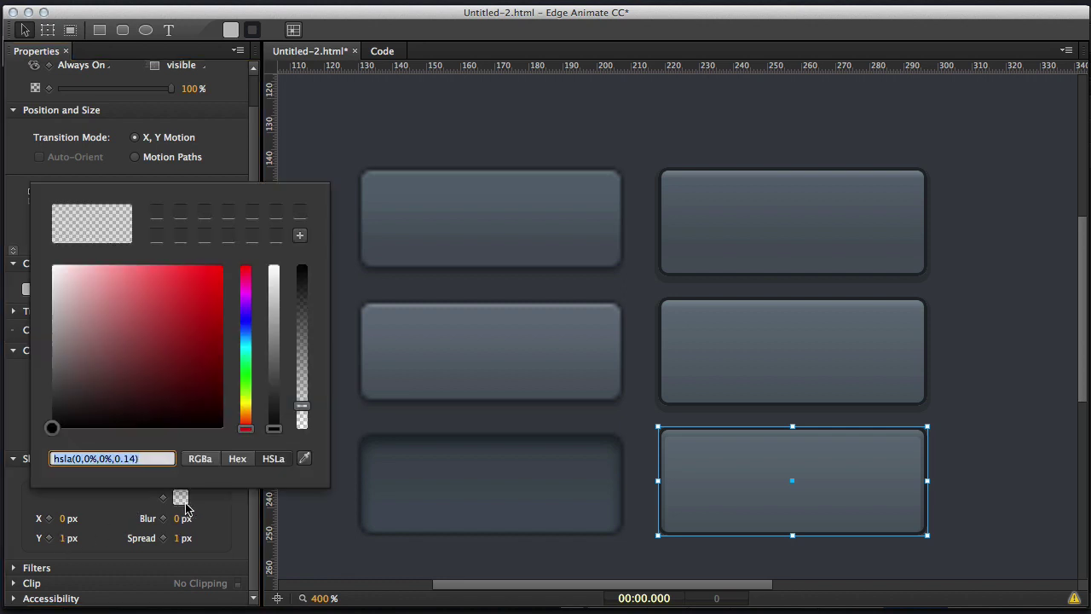
drag(300, 412, 302, 350)
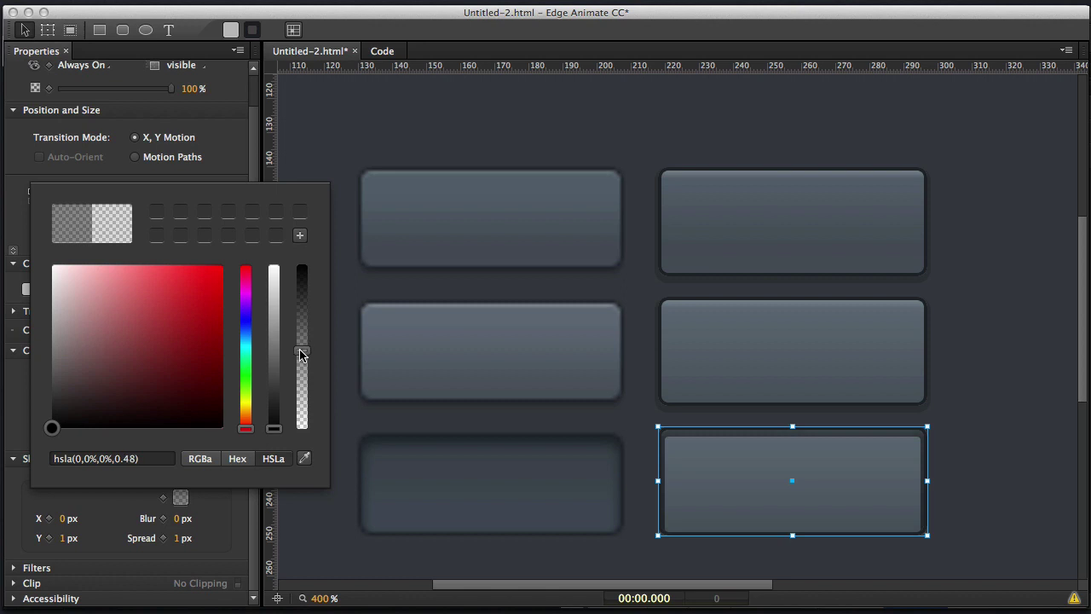
click(338, 399)
click(181, 519)
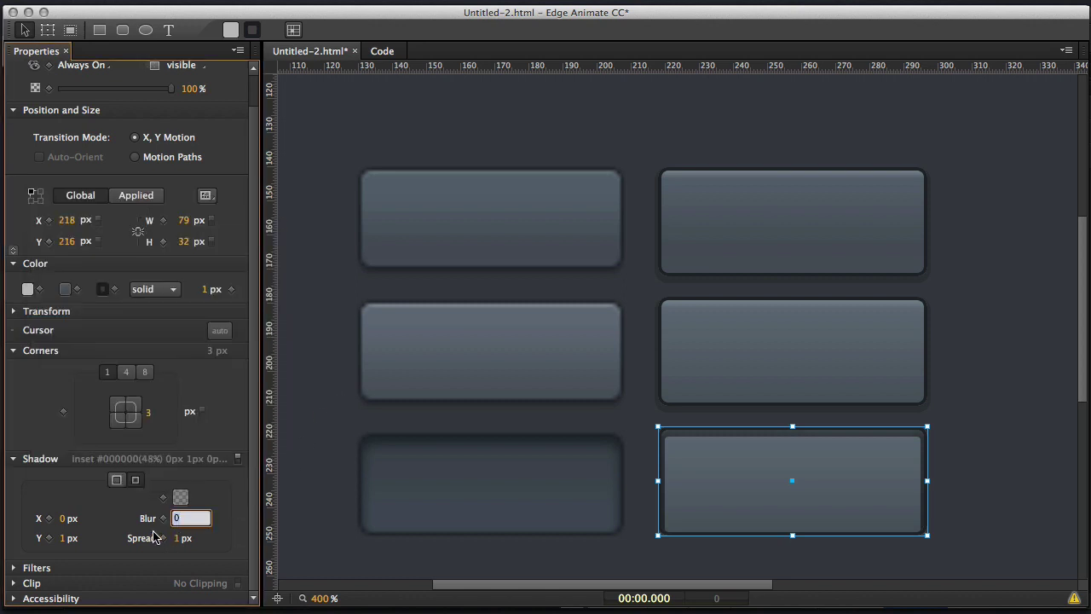
key(Return)
drag(181, 519, 183, 521)
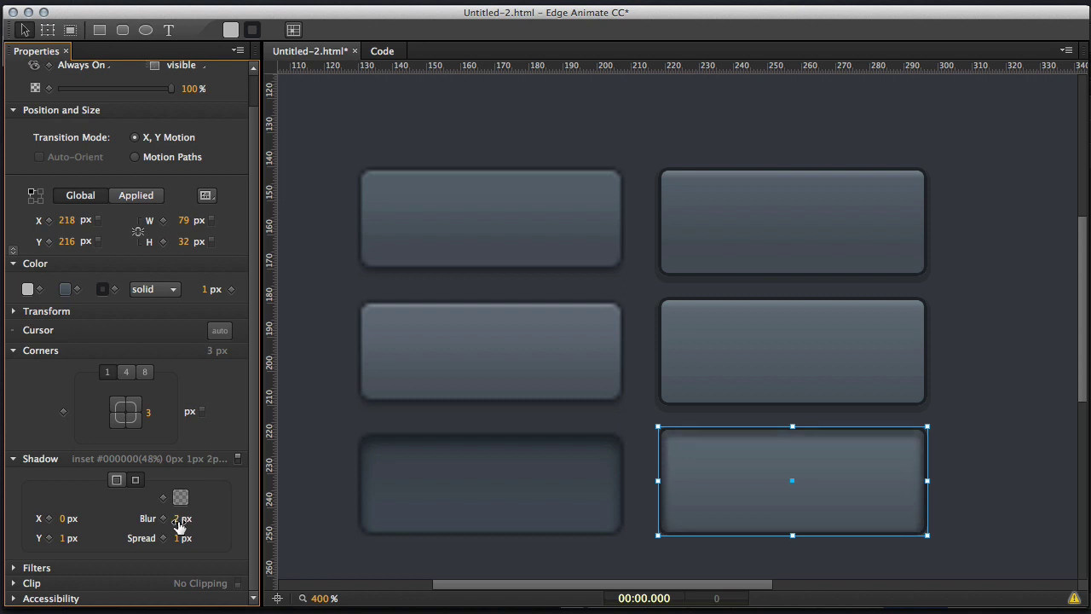
click(707, 565)
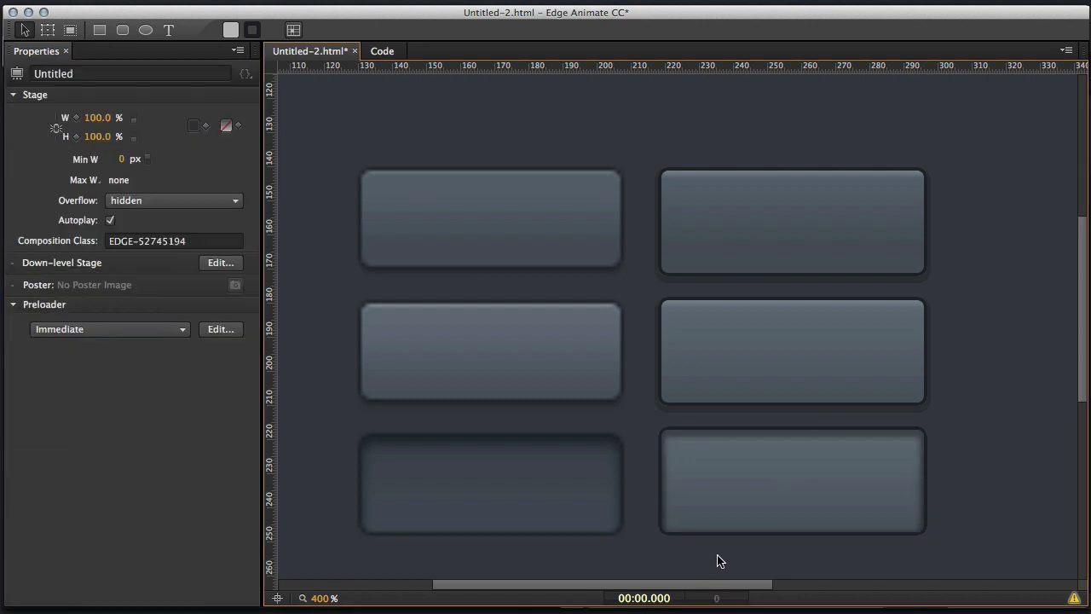
- Set the copy's gradient to none and sample the bottom-left button's dark fill
click(747, 504)
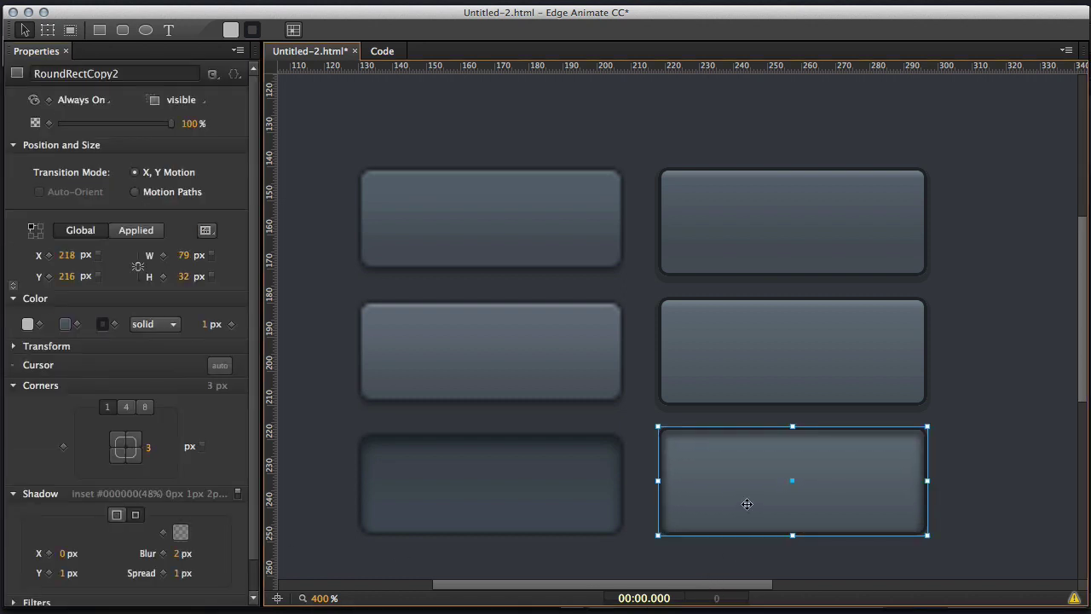
click(66, 325)
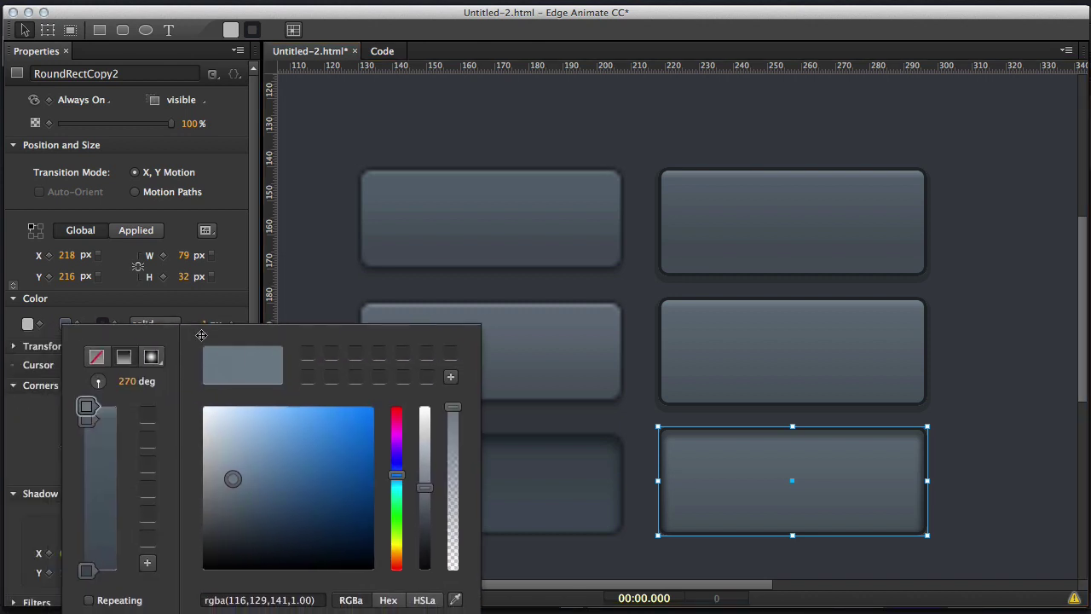
click(100, 313)
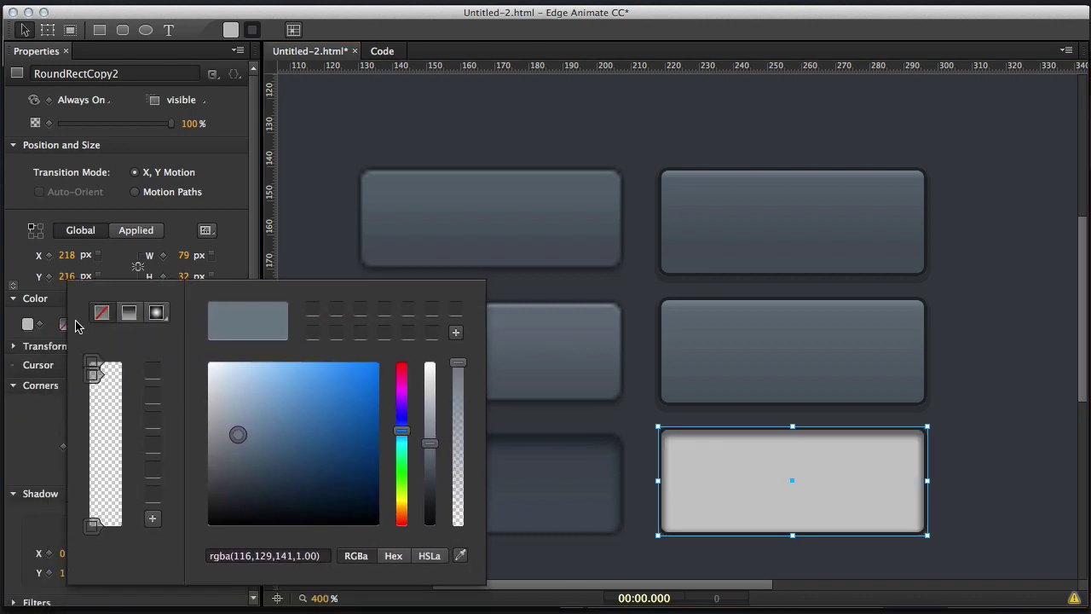
click(28, 324)
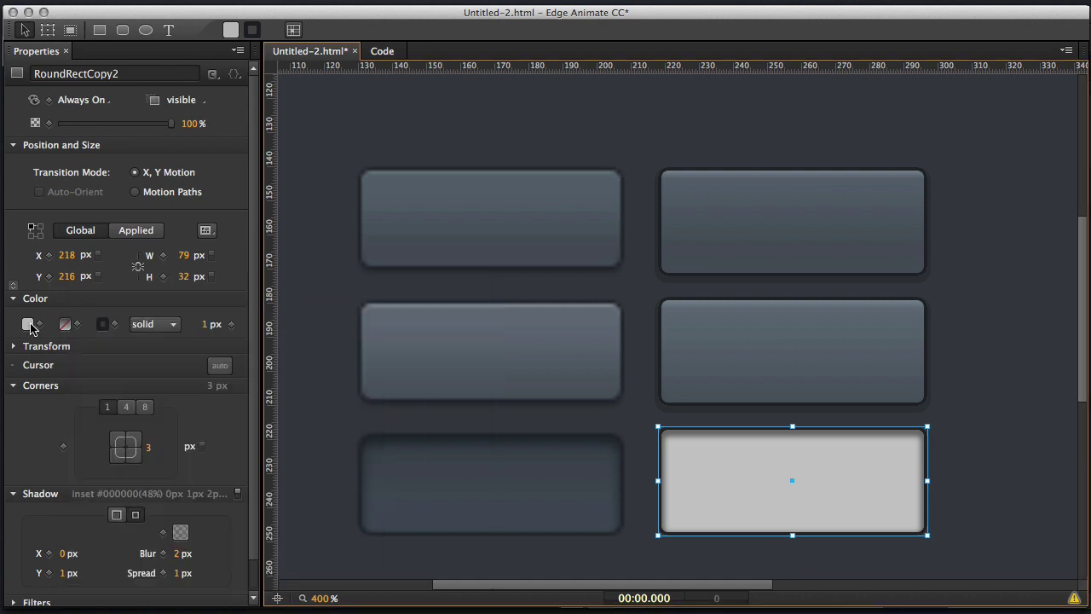
click(28, 325)
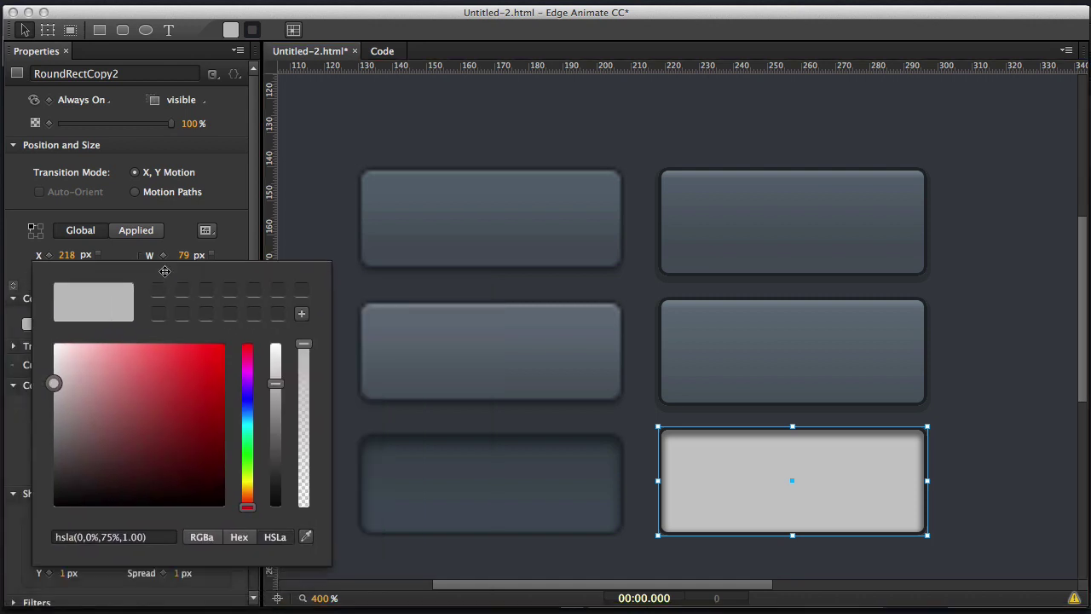
click(306, 536)
click(407, 534)
click(465, 523)
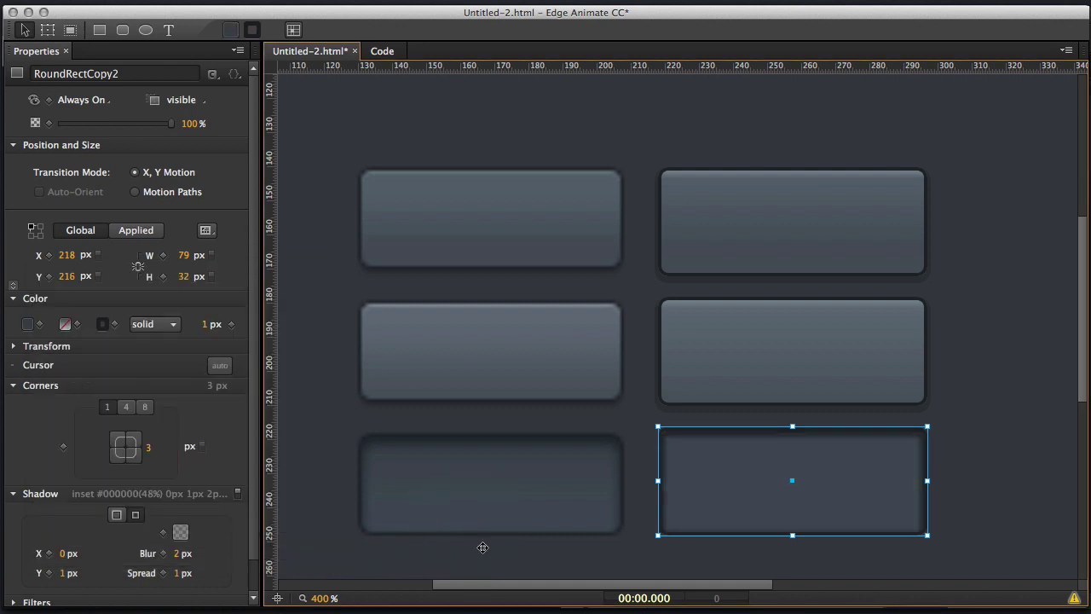
click(497, 569)
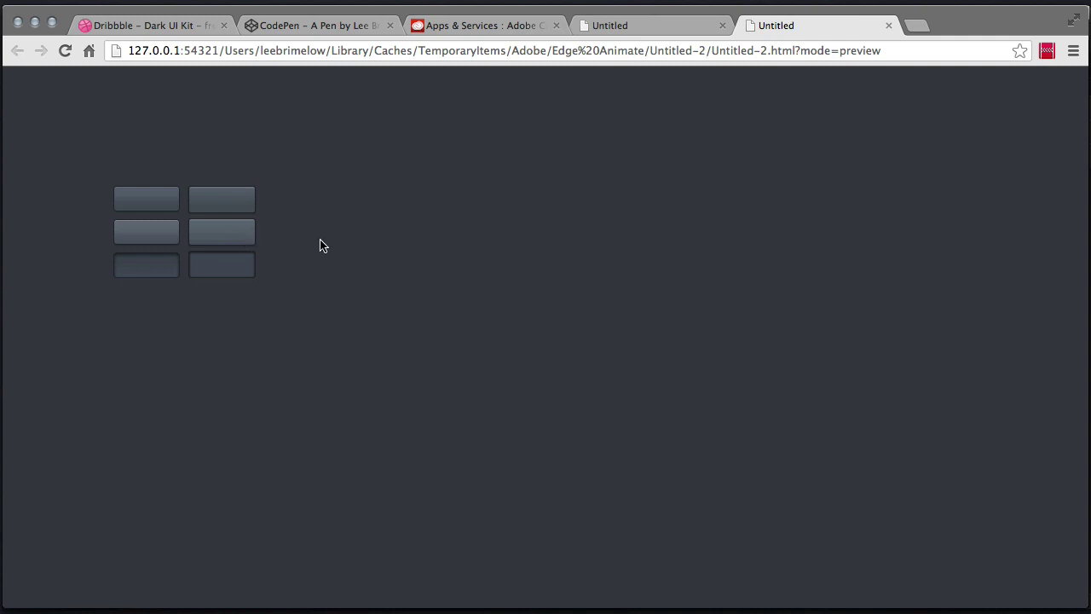
- In DevTools, open the inline style attribute of Stage_RoundRectCopy for editing
key(super+alt+i)
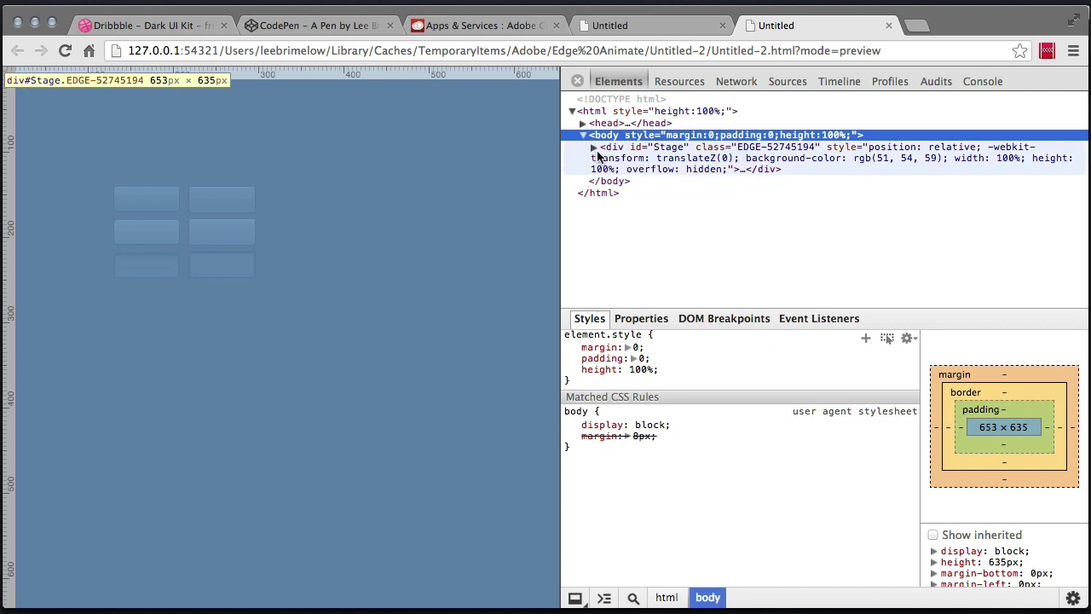
click(594, 146)
scroll(719, 281, down, 5)
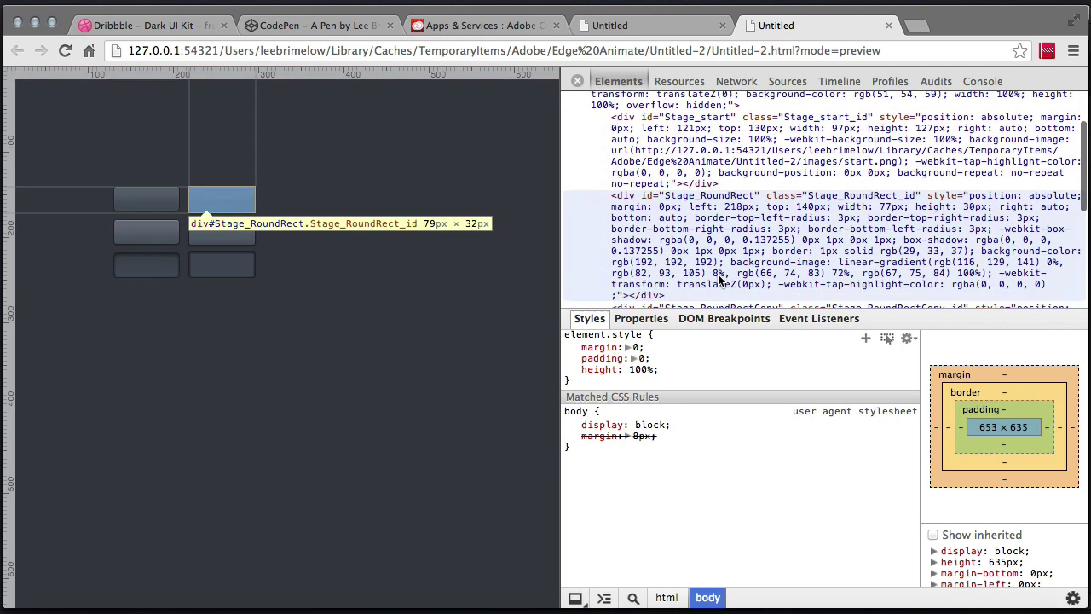
click(723, 269)
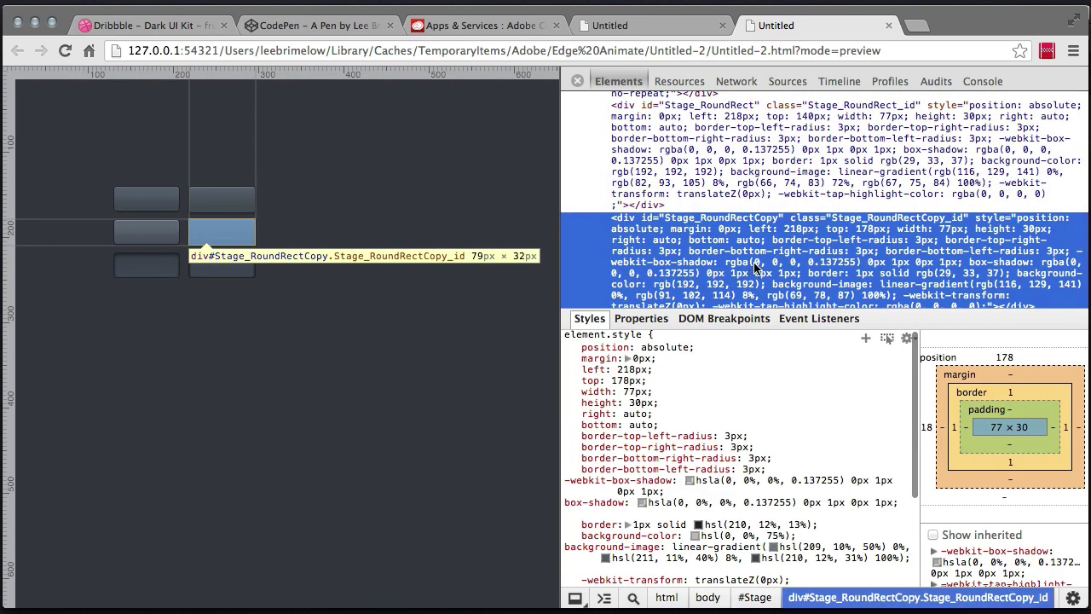
double_click(754, 266)
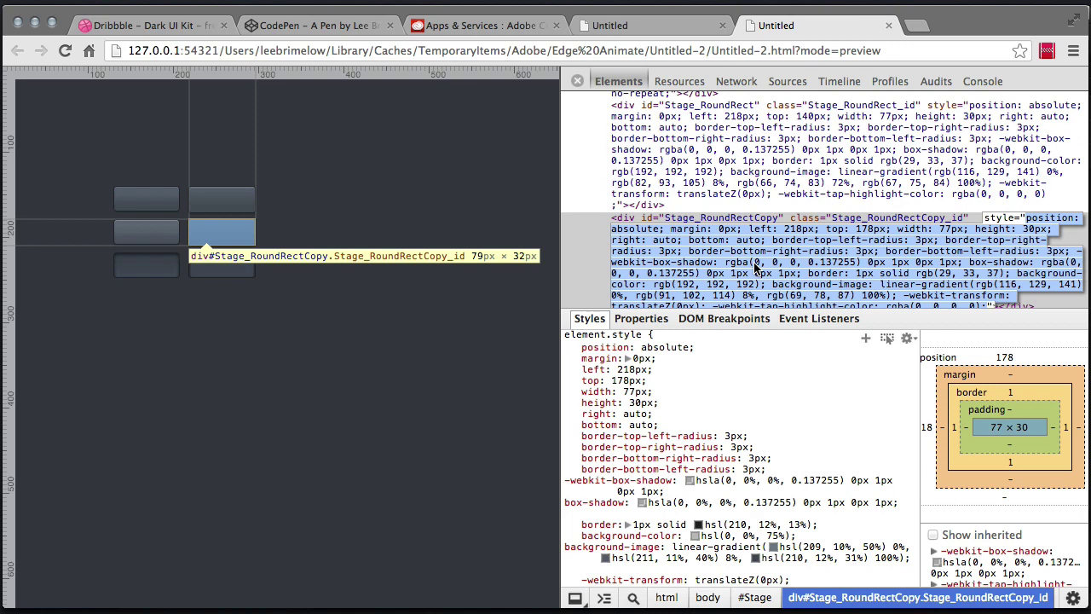
- Select its box-shadow through background-image declarations, then go to the other preview tab
scroll(809, 269, down, 2)
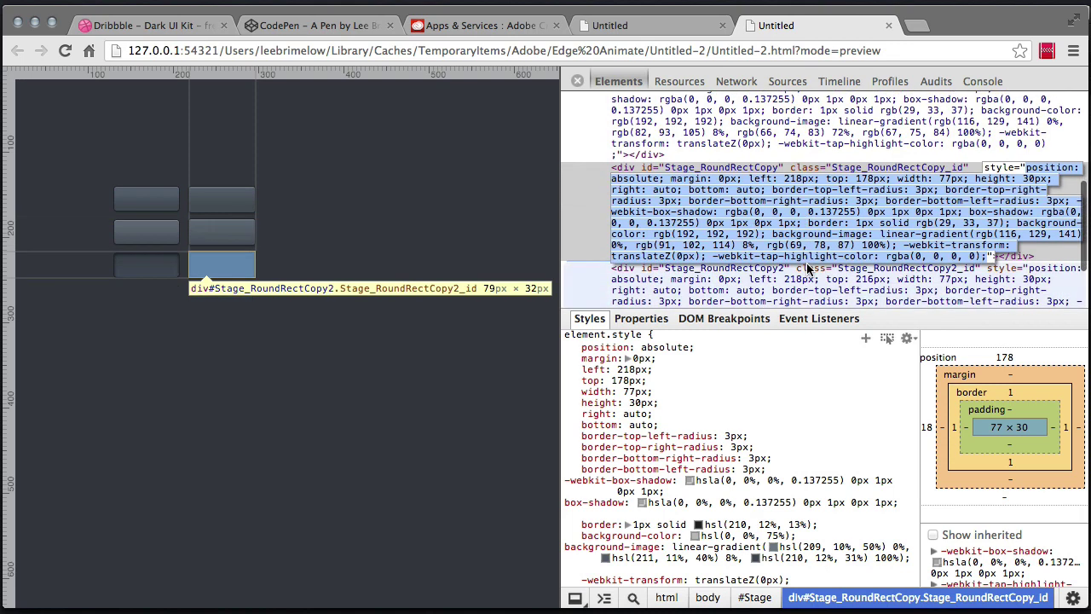
click(957, 209)
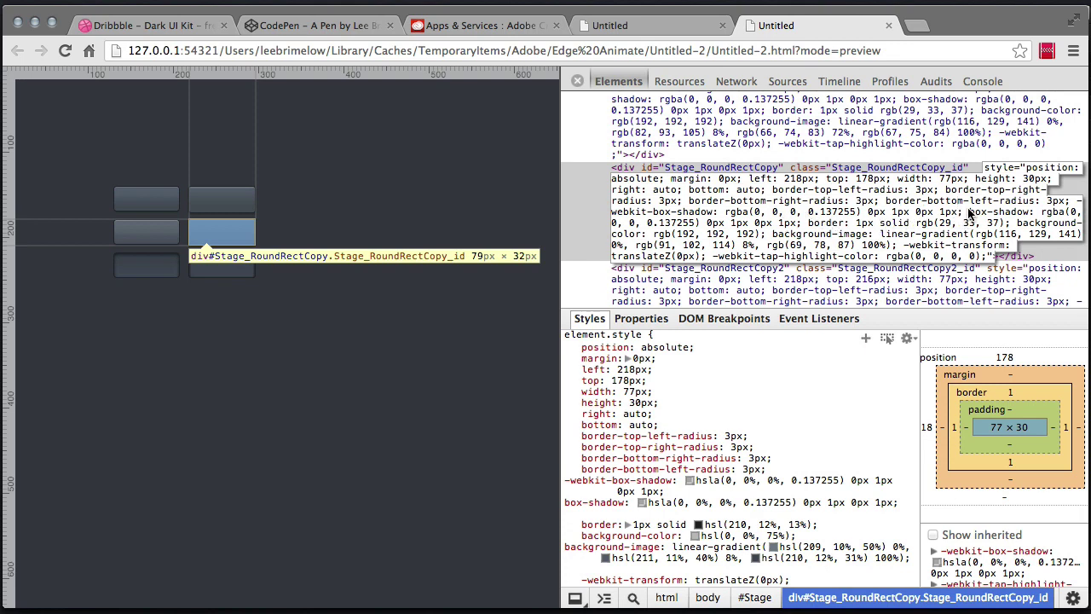
drag(969, 213, 905, 245)
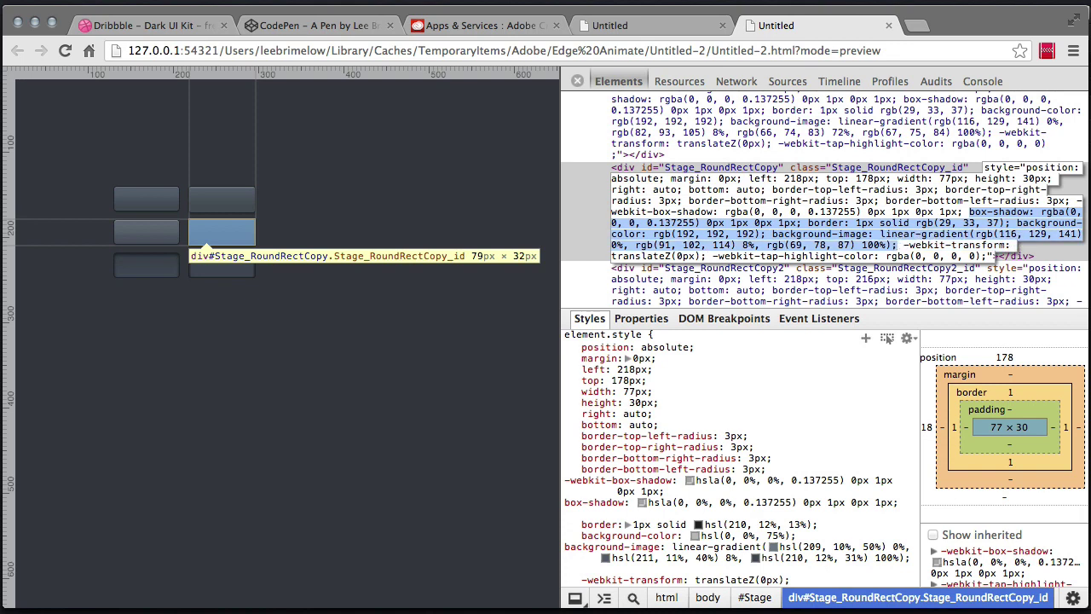
click(620, 26)
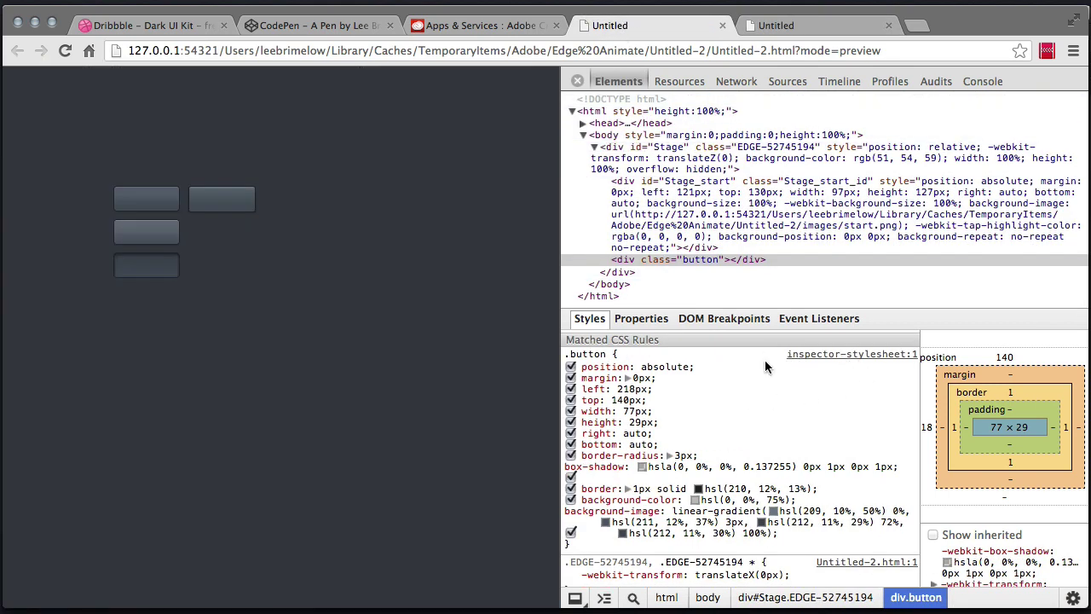
- Force the button element into its :hover state in the Styles pane
scroll(731, 377, up, 2)
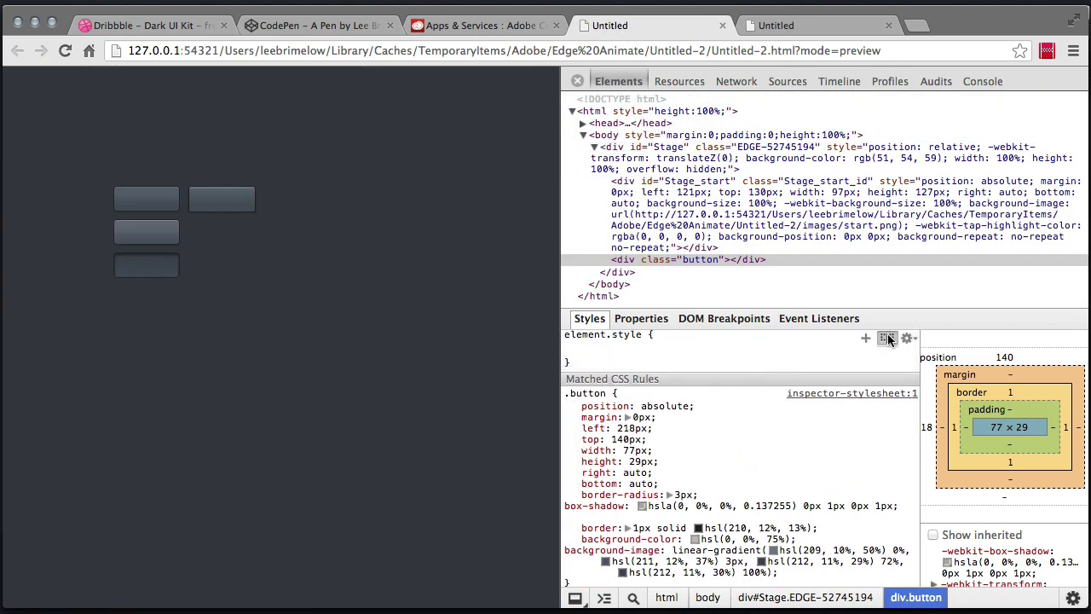
click(887, 339)
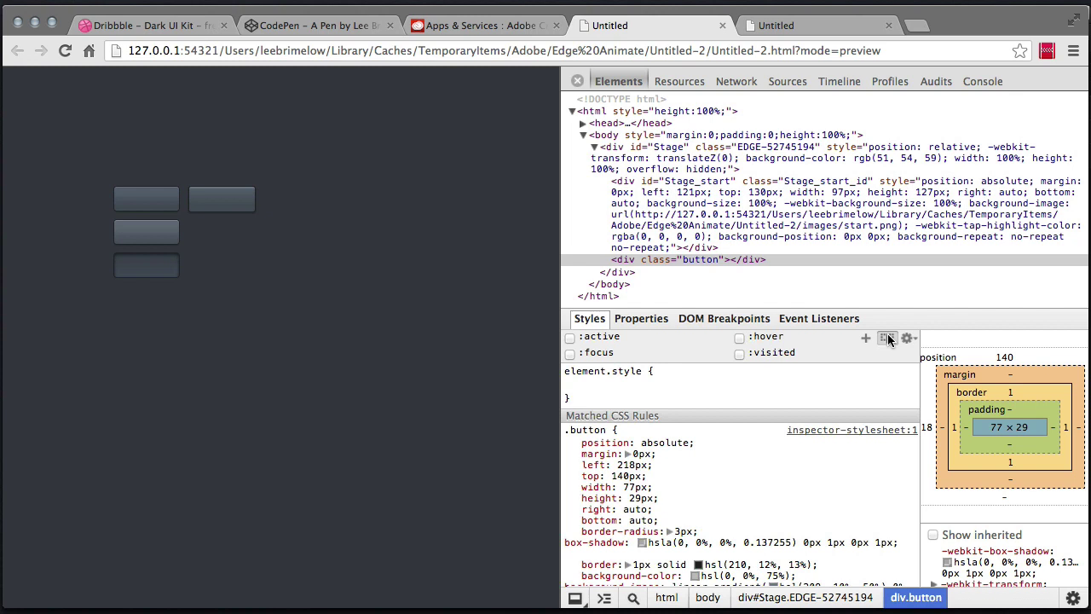
click(739, 337)
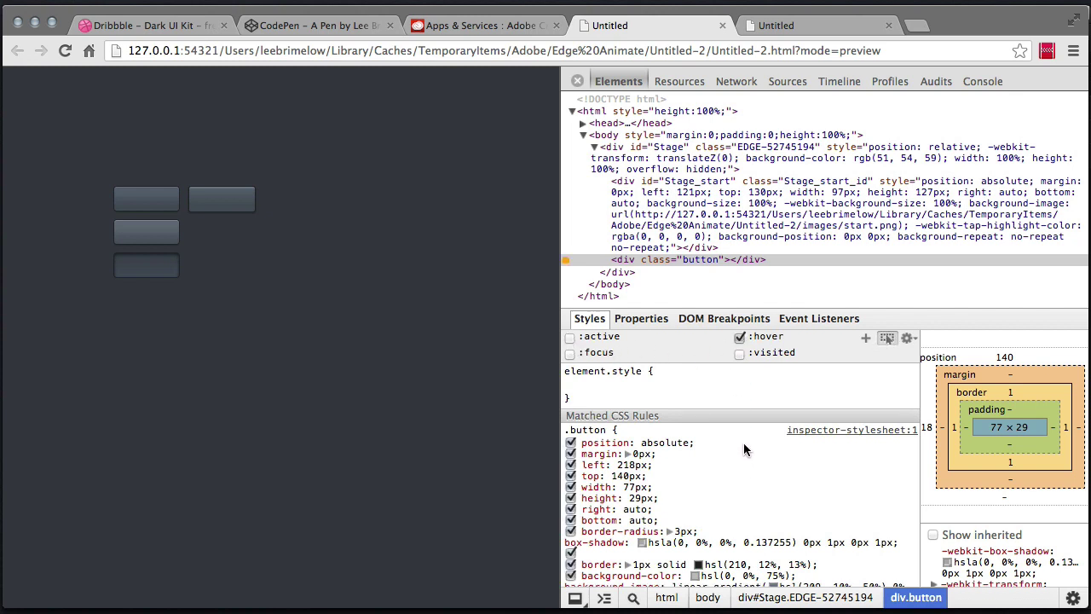
- Add a .button:hover rule with the pasted shadow, border and gradient, then unforce hover
click(865, 339)
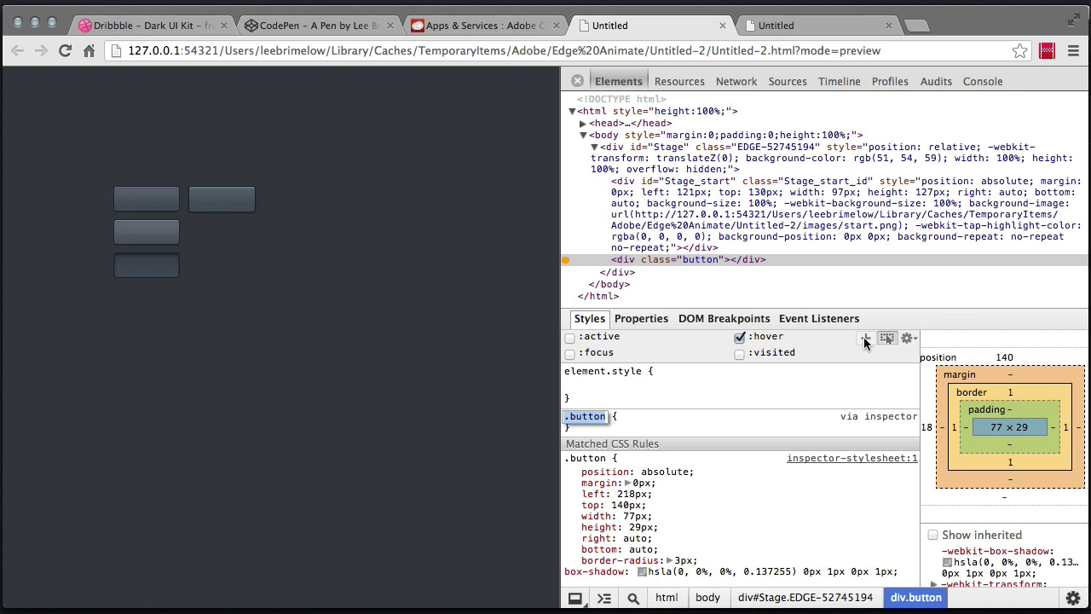
key(Right)
text(:hover)
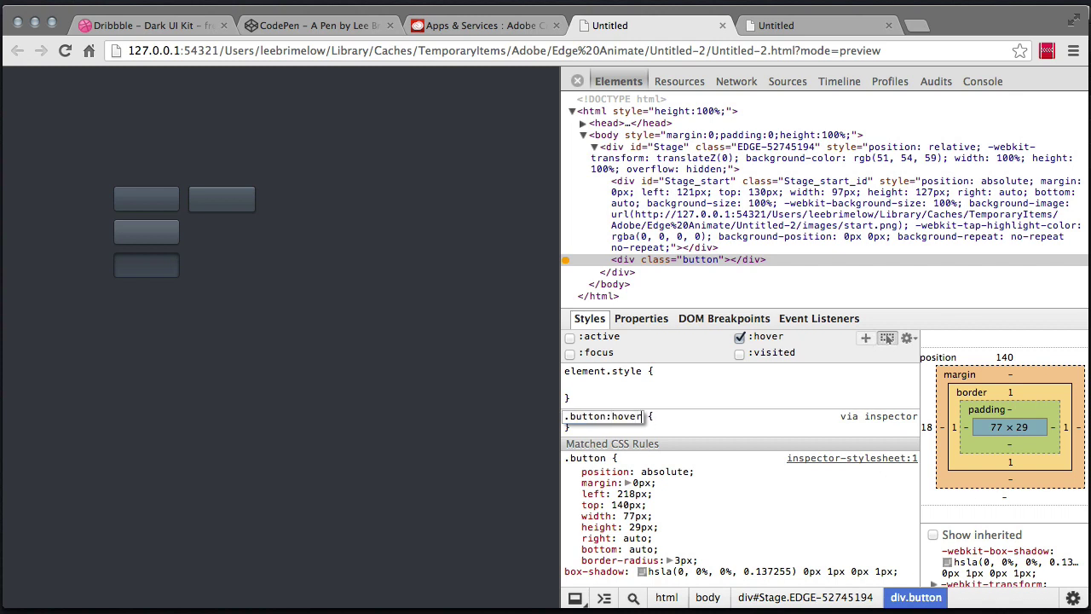
key(Return)
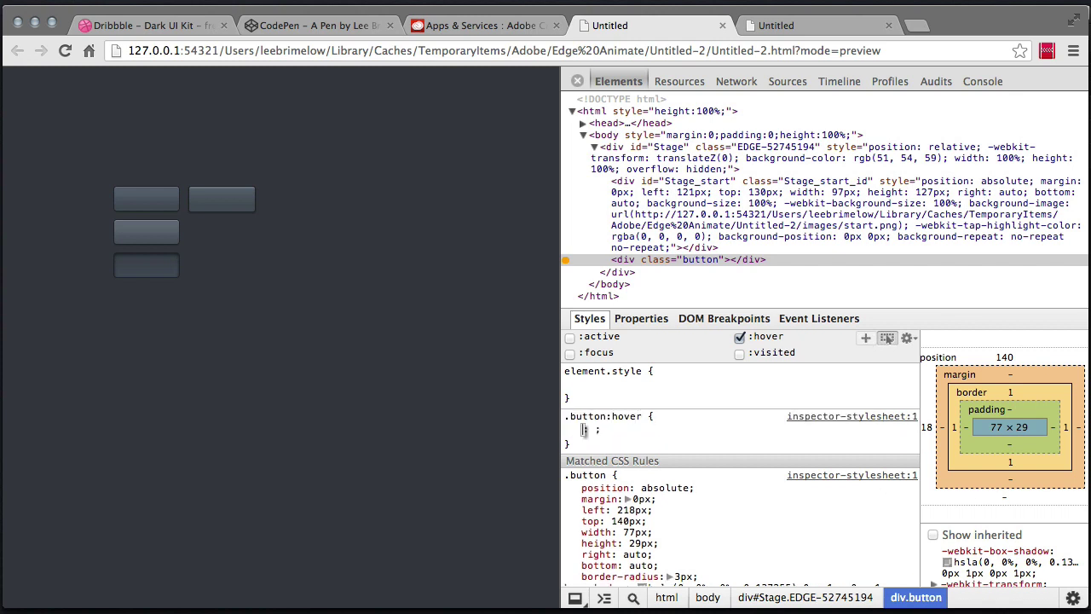
text(box-shadow: hsla(0, 0%, 0%, 0.137255) 0px 1px 0px 1px;  border: 1px solid hsl(210, 12%, 13%); background-color: hsl(0, 0%, 75%); background-image: linear-gradient(hsl(209, 10%, 50%) 0%, hsl(211, 11%, 40%) 8%, hsl(210, 12%, 31%) 100%);)
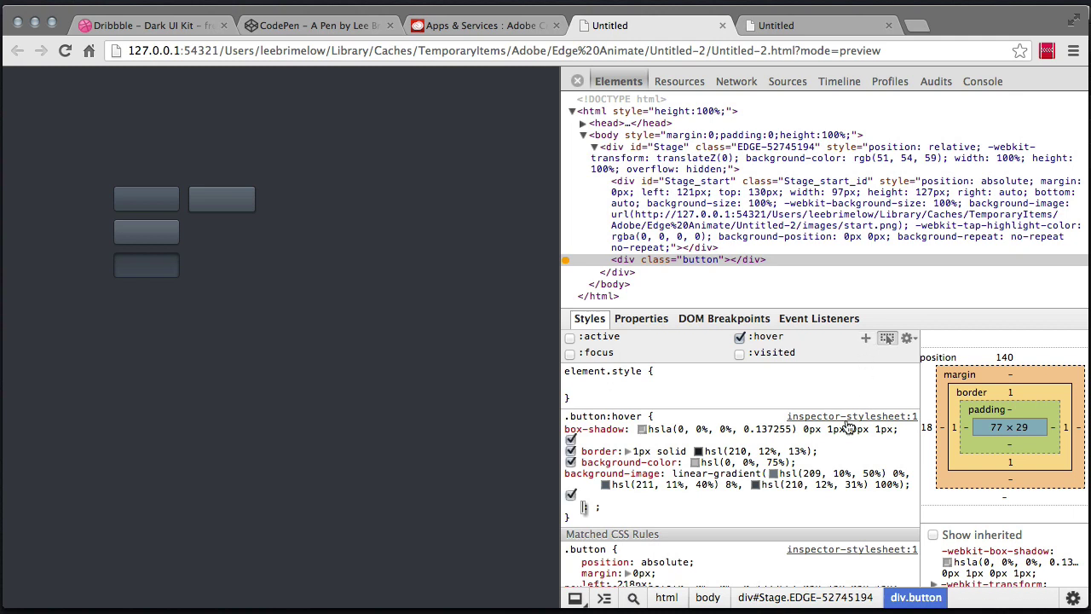
click(778, 511)
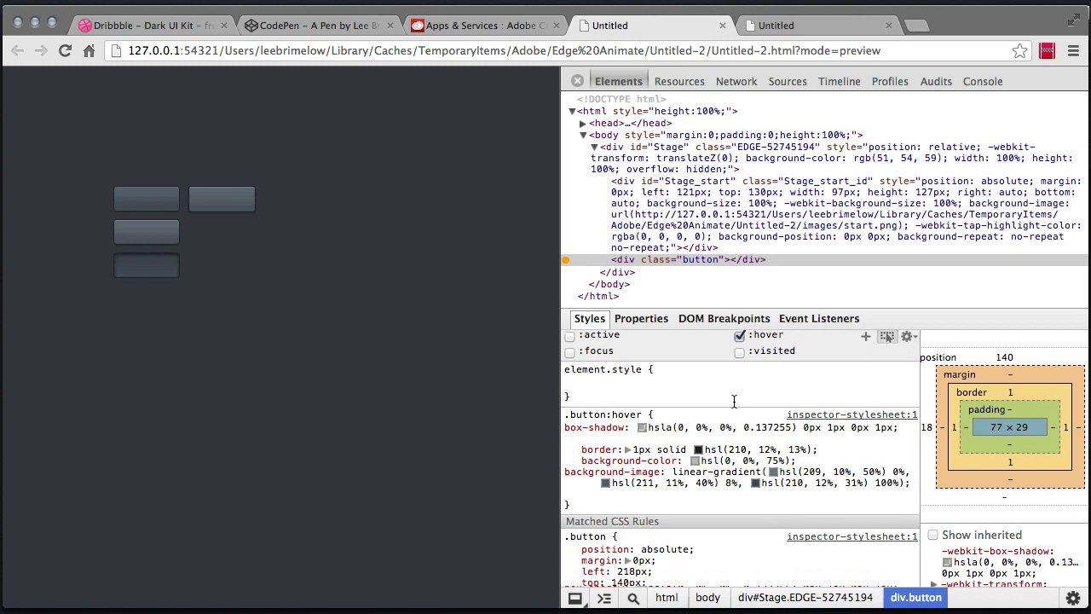
click(739, 335)
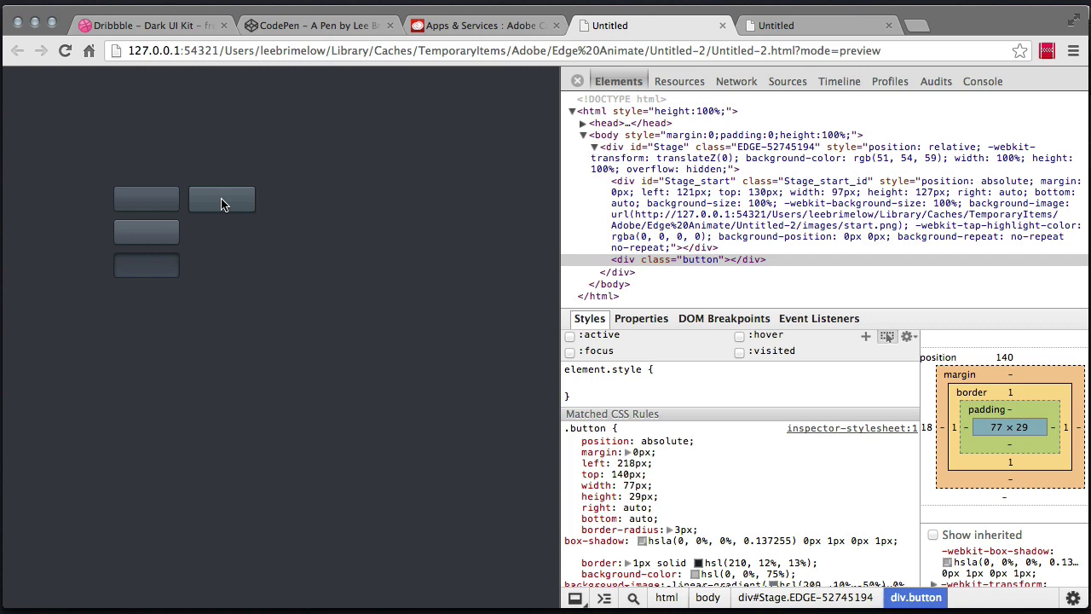
- Copy Stage_RoundRectCopy2's inset box-shadow and border declarations from the six-button preview
click(805, 28)
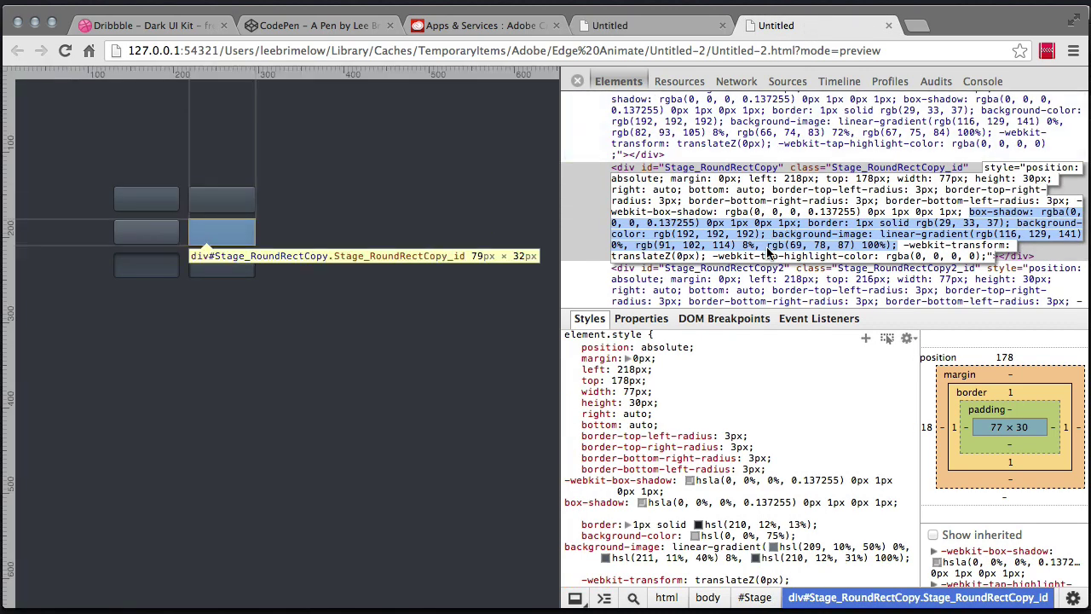
click(762, 290)
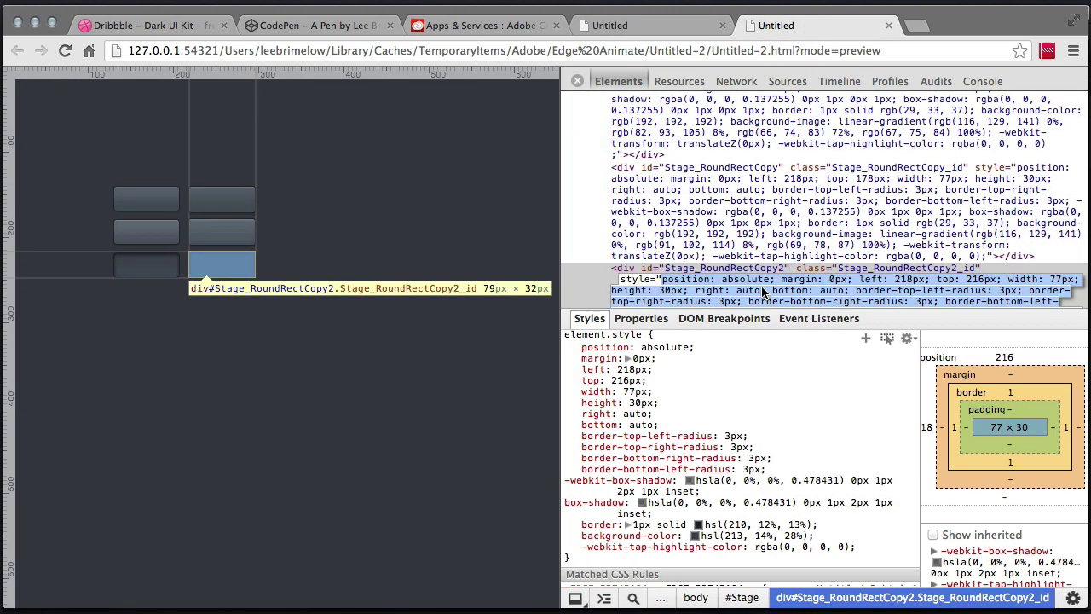
double_click(772, 273)
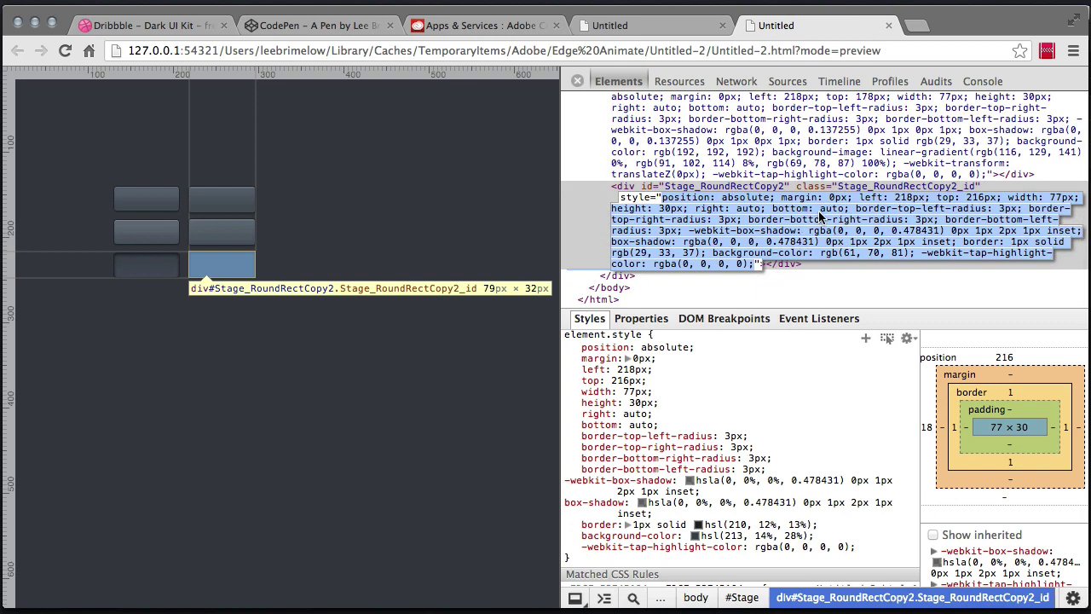
click(872, 228)
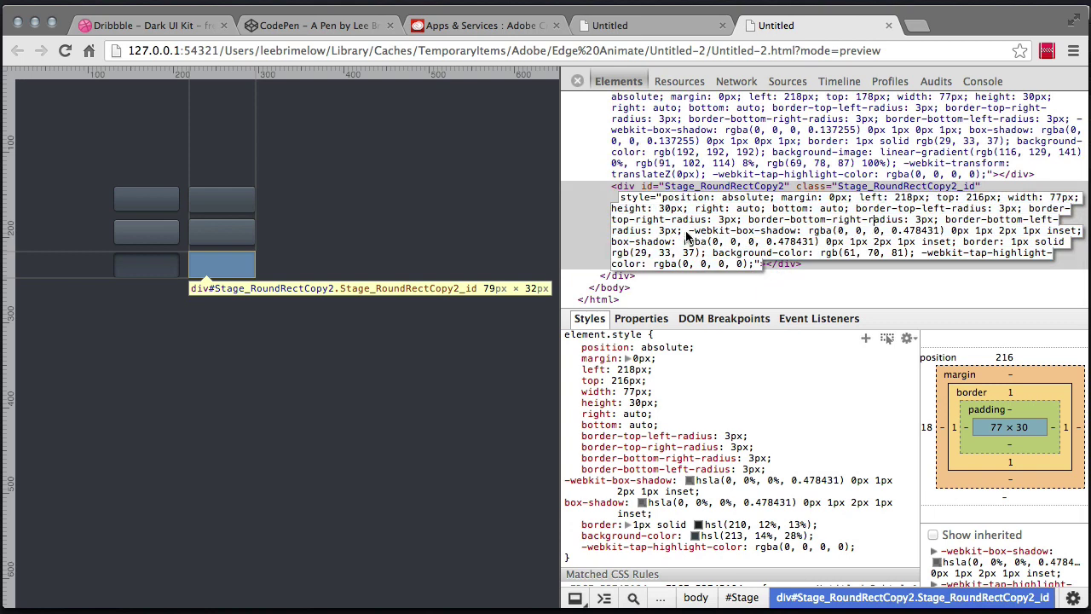
drag(687, 232, 703, 252)
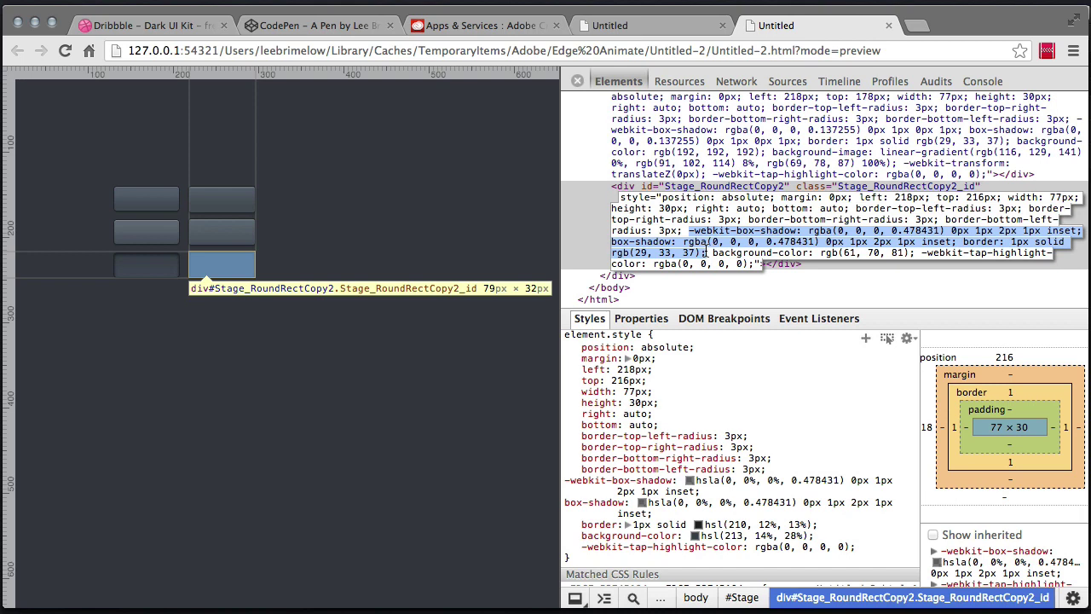
click(648, 26)
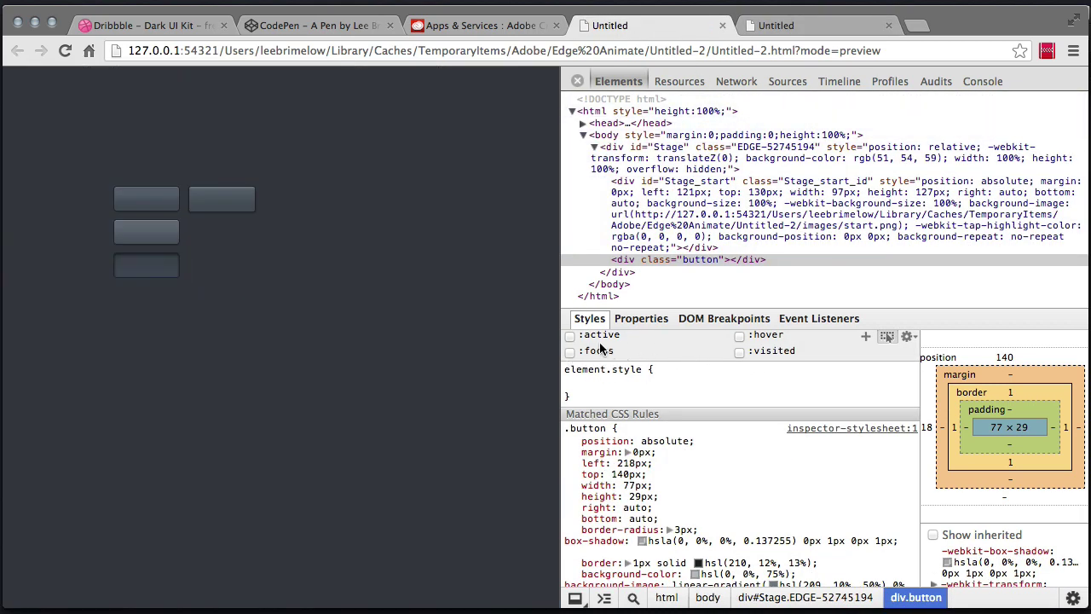
- Add a .button:active rule with the pasted inset box-shadow and 1px border
click(866, 337)
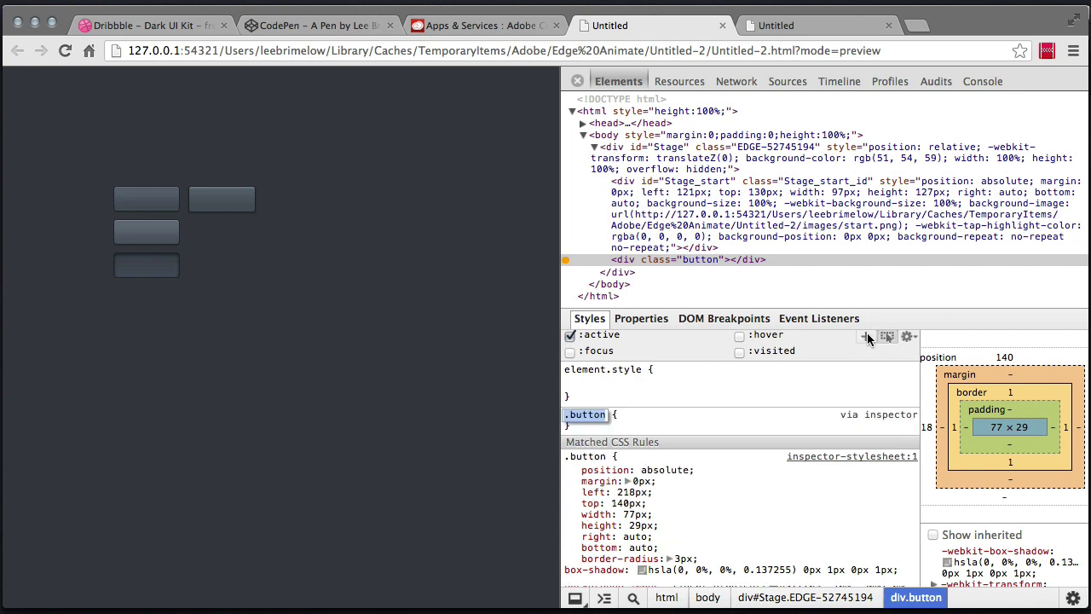
key(Right)
text(:active)
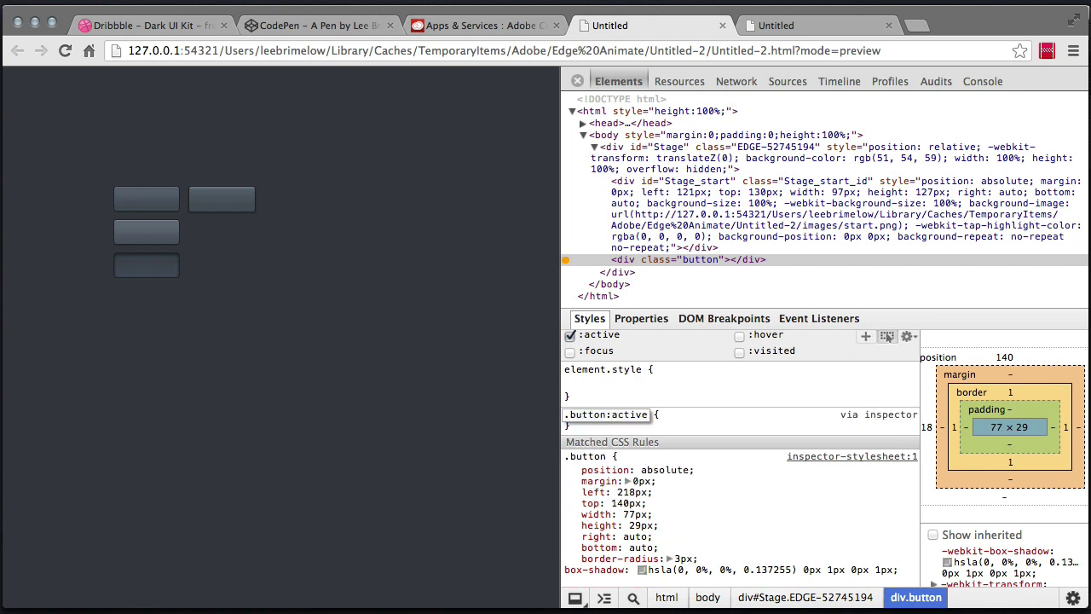
key(Return)
text(-webkit-box-shadow: hsla(0, 0%, 0%, 0.478431) 0px 1px 2px 1px inset;\nbox-shadow: hsla(0, 0%, 0%, 0.478431) 0px 1px 2px 1px inset;\nborder: 1px solid hsl(210, 12%, 13%);)
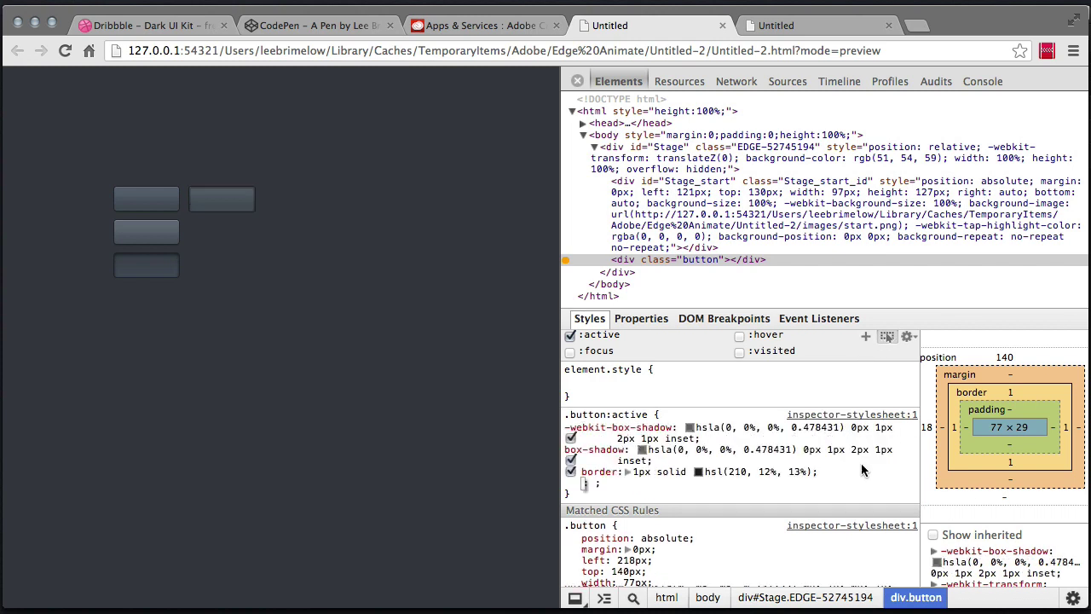
click(859, 498)
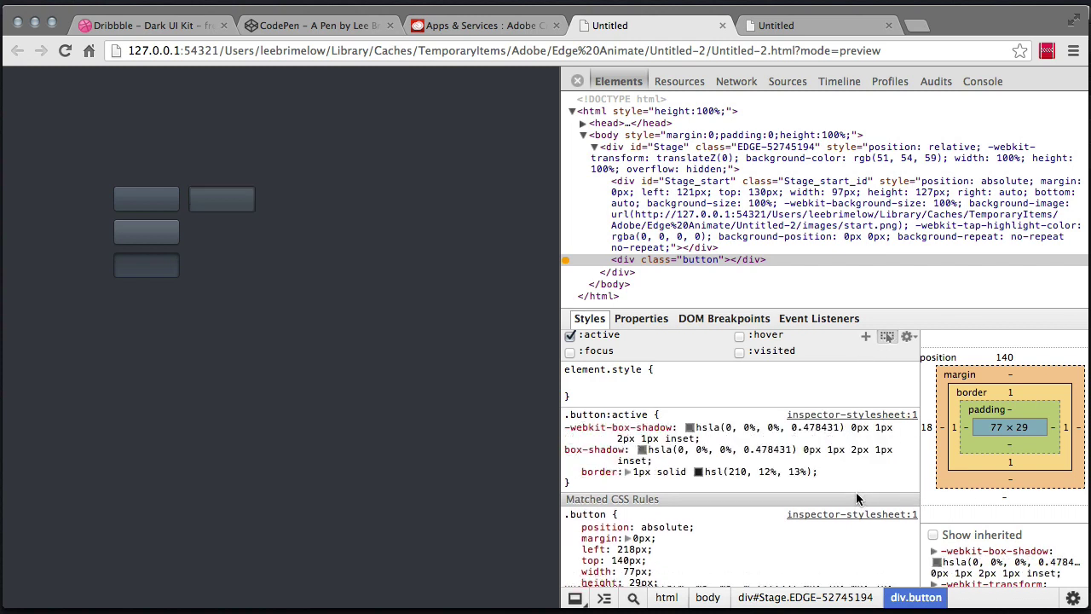
- Turn off the forced active state and press the button to test it
click(570, 335)
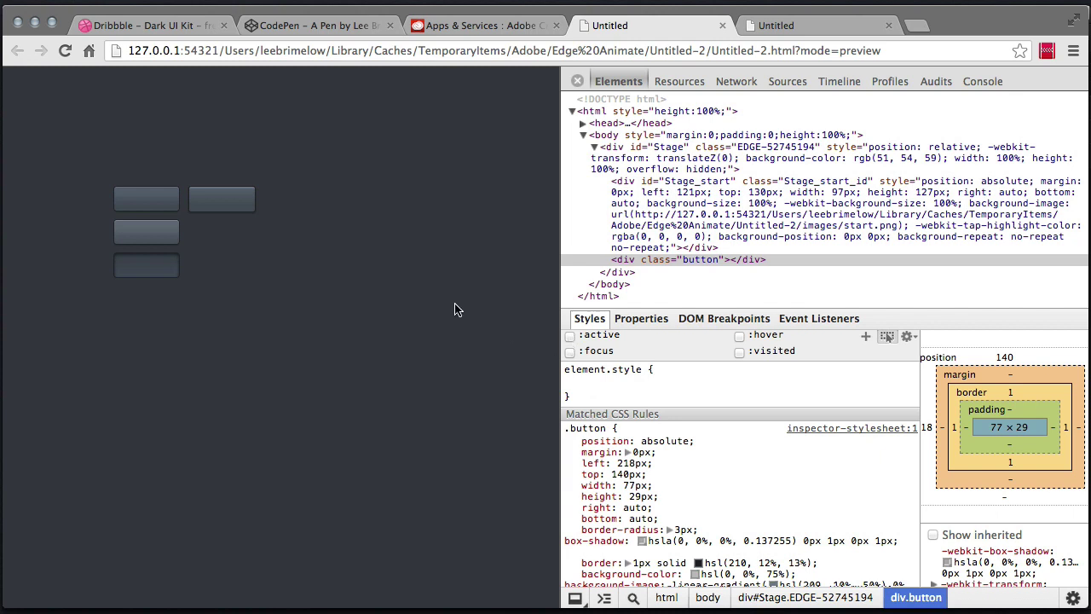
click(222, 202)
mouse_move(722, 475)
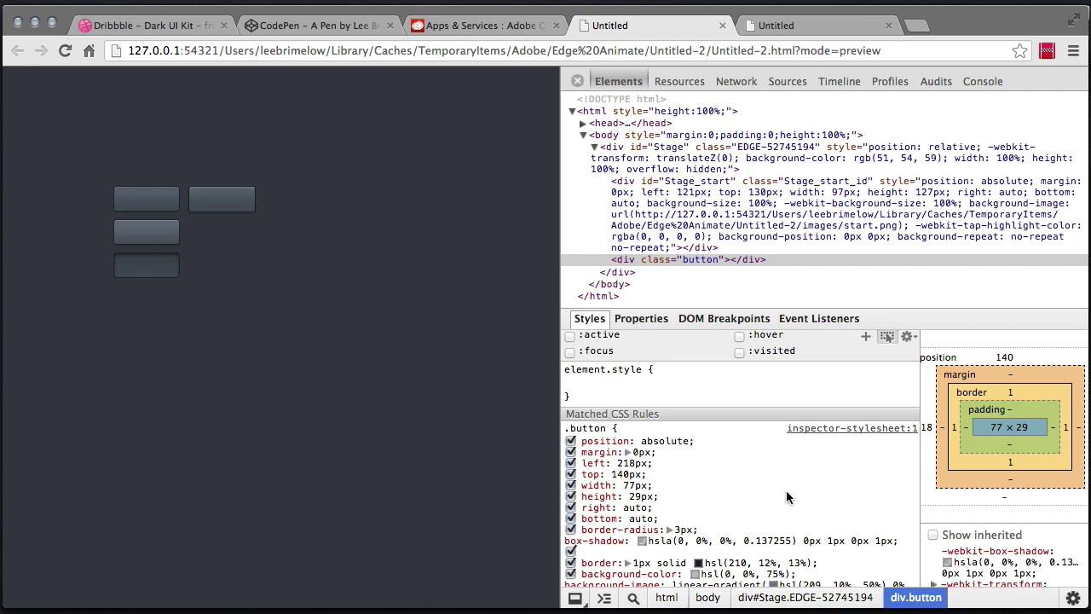
- Select all ten lines of inspector-stylesheet:1 with the .button, :hover and :active rules
click(859, 428)
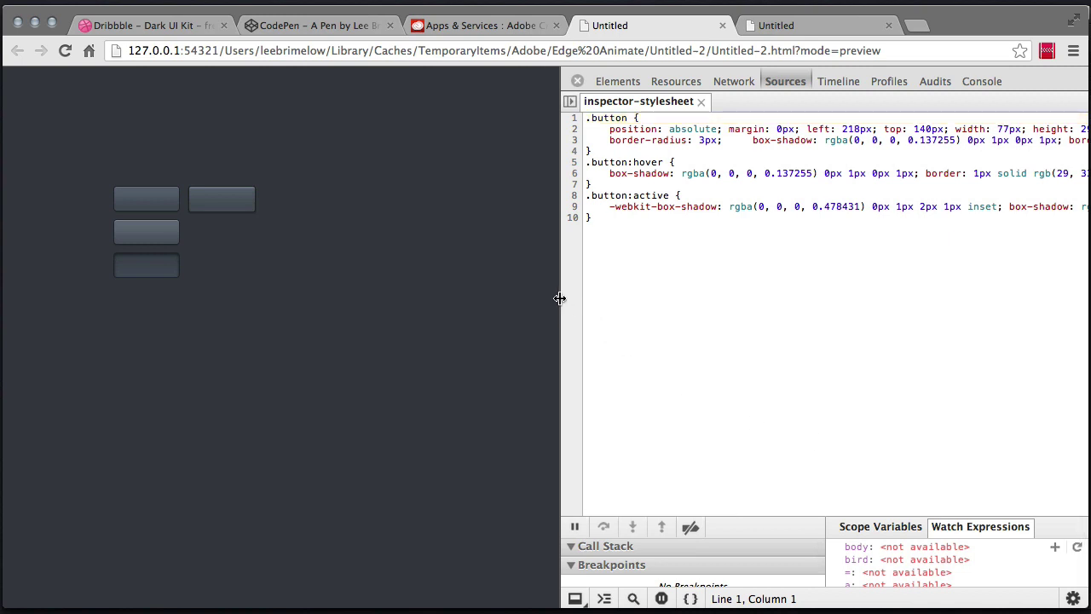
drag(559, 298, 209, 307)
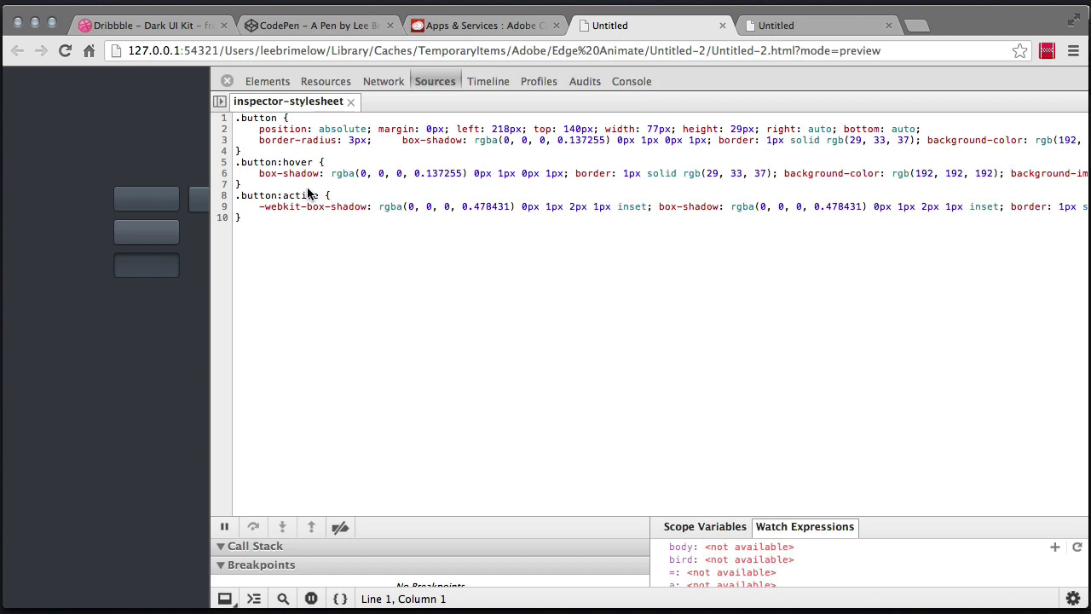
drag(254, 219, 226, 116)
key(super+c)
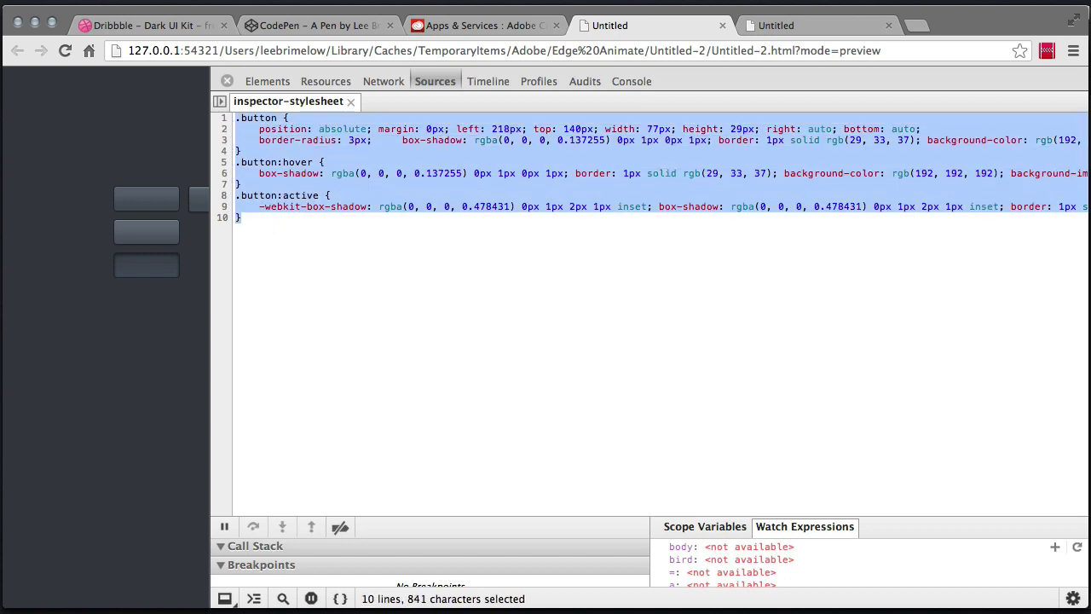
click(302, 26)
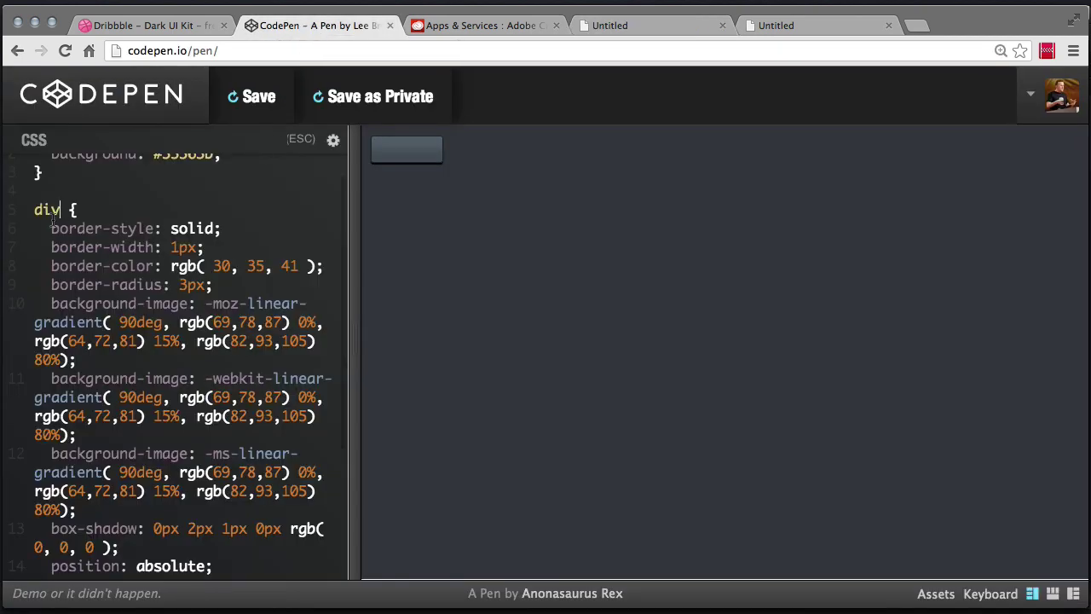
- Replace the div CSS with the pasted .button rules and add class="button" to the HTML div
drag(33, 208, 168, 482)
key(super+v)
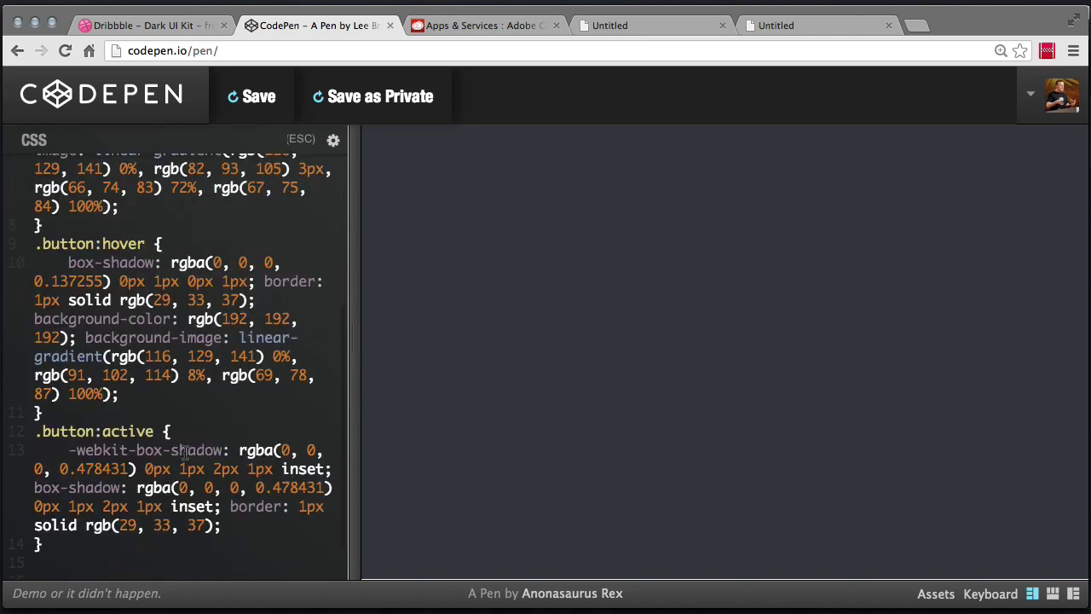
scroll(185, 451, up, 4)
click(304, 141)
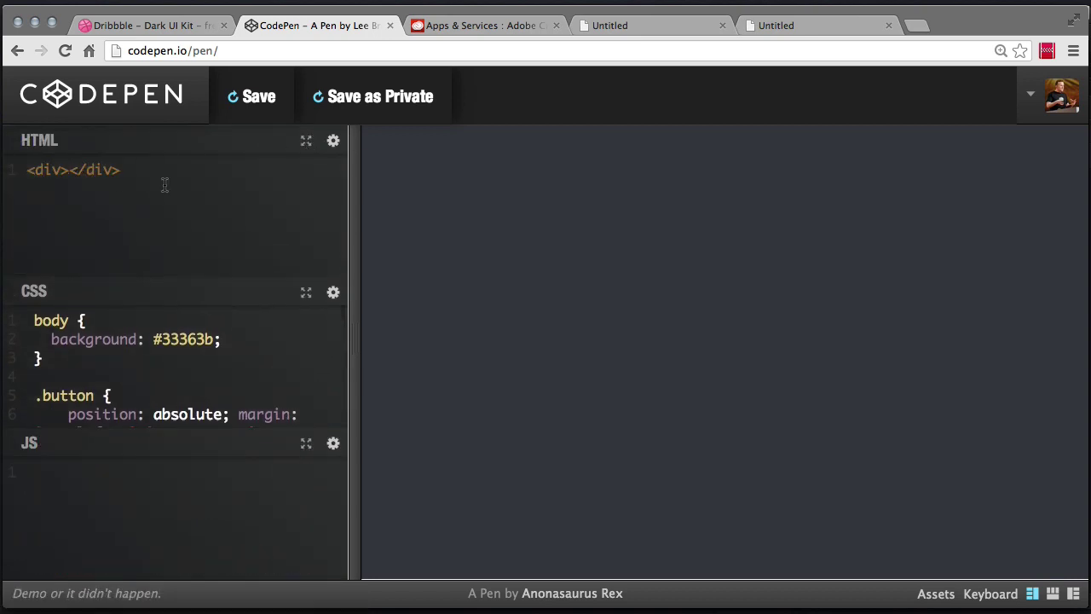
click(61, 170)
text(class=)
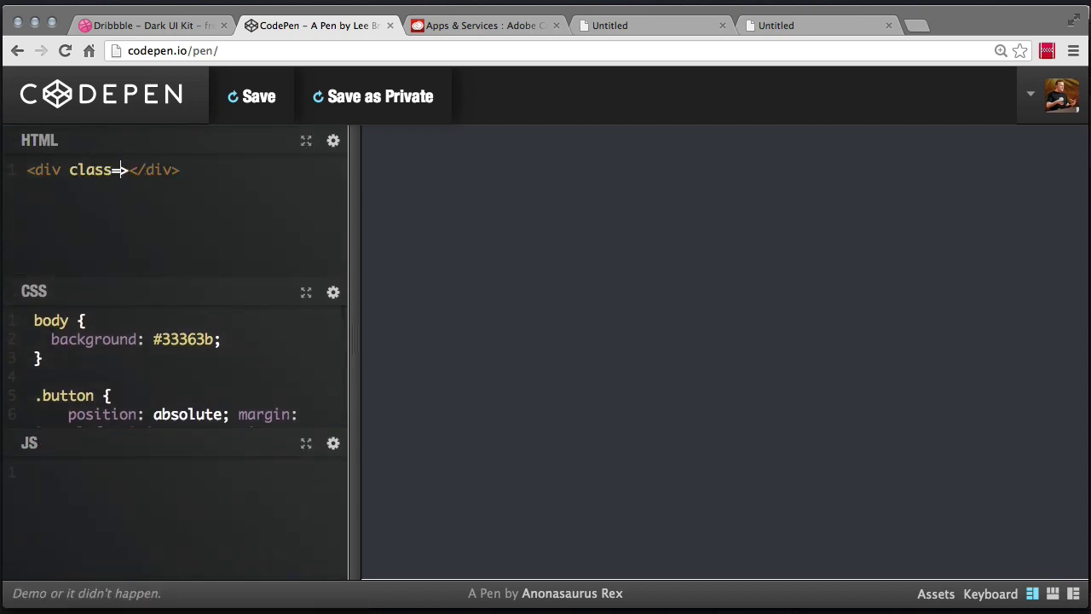
text("button)
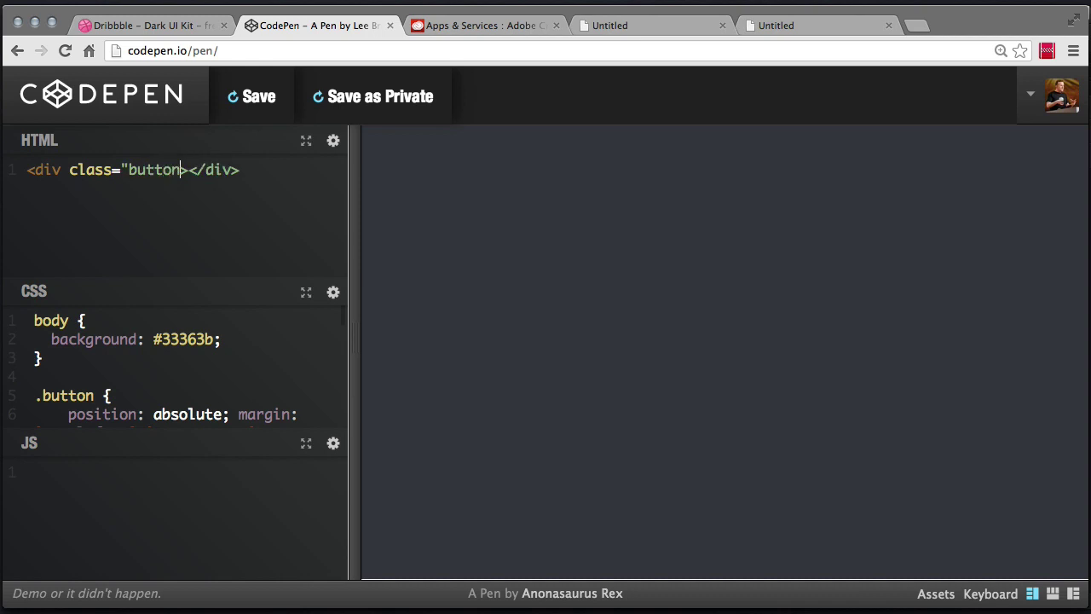
text(")
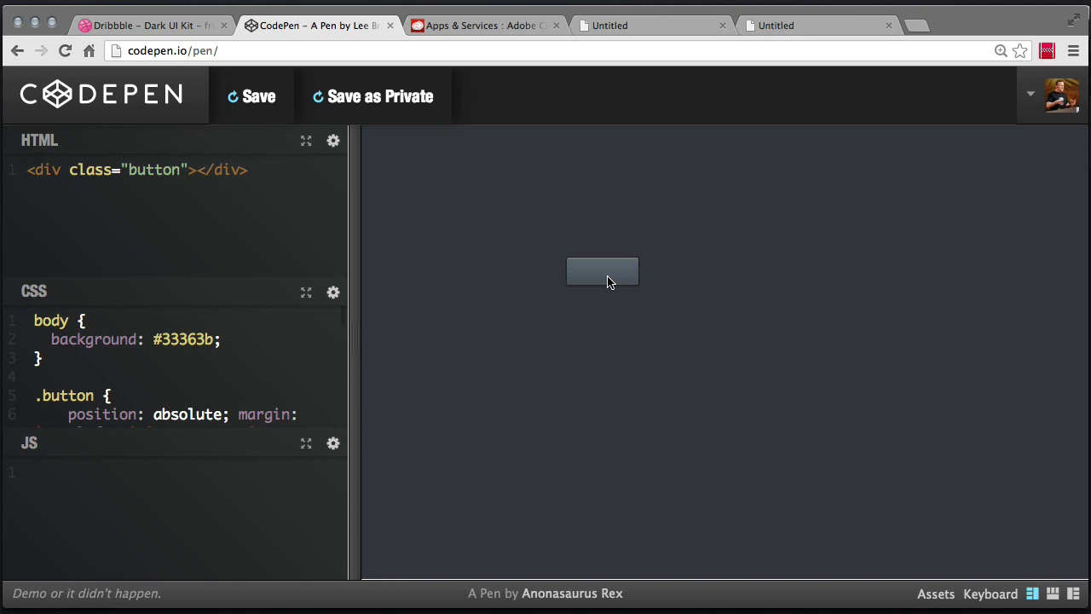
- Review the six button states in the preview tabs and Edge Animate, then return to CodePen
click(690, 27)
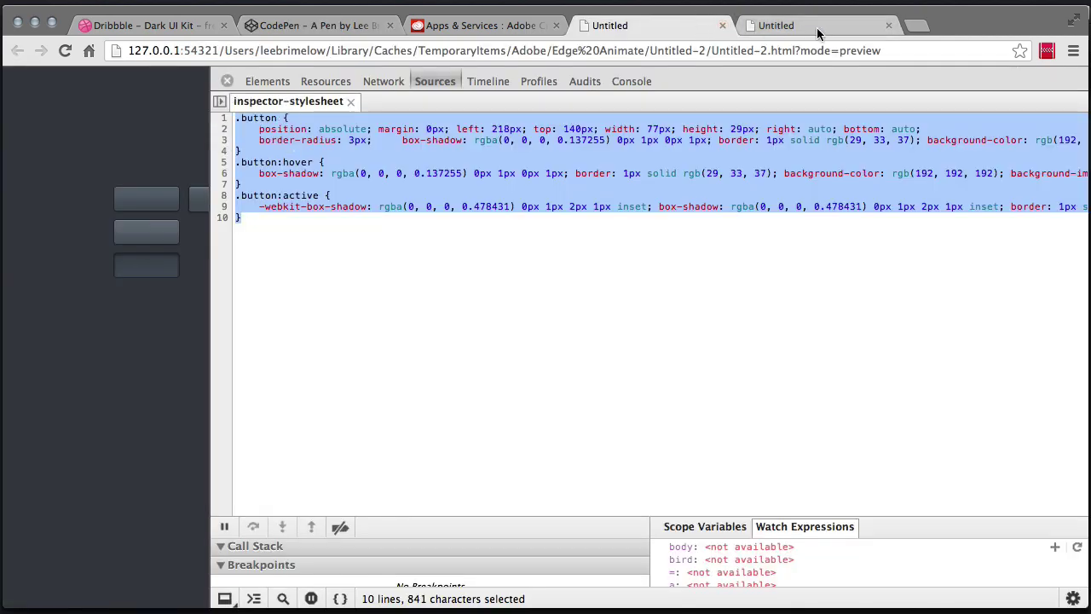
click(817, 27)
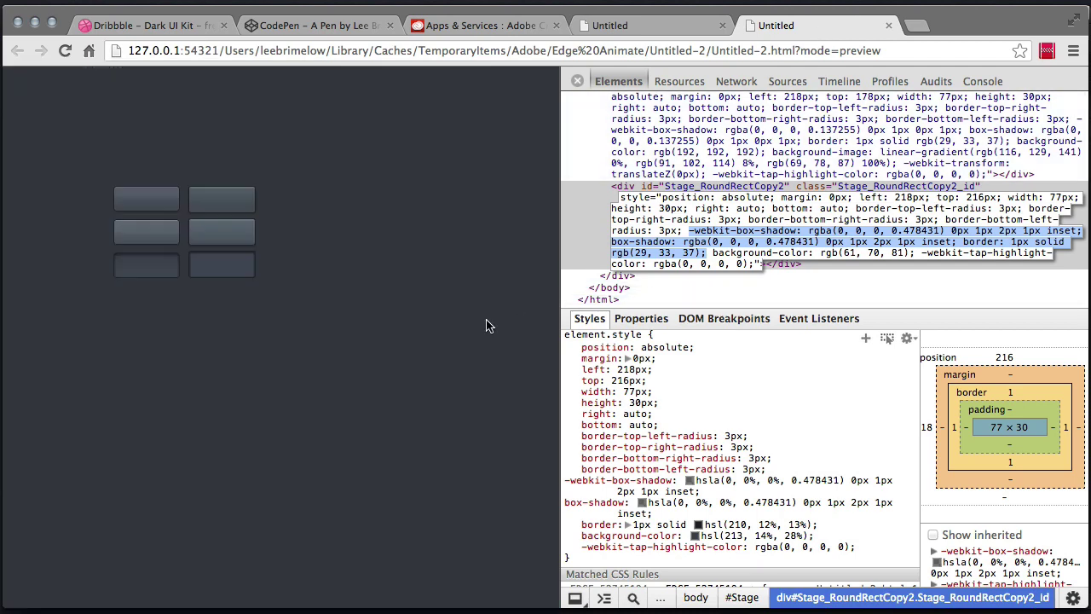
key(super+Tab)
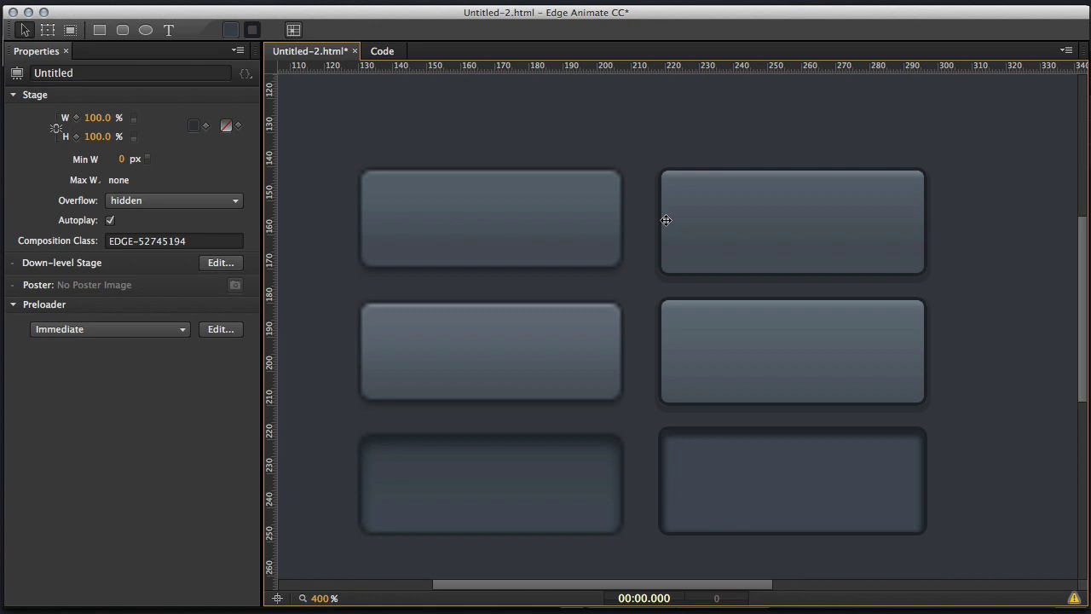
key(super+Tab)
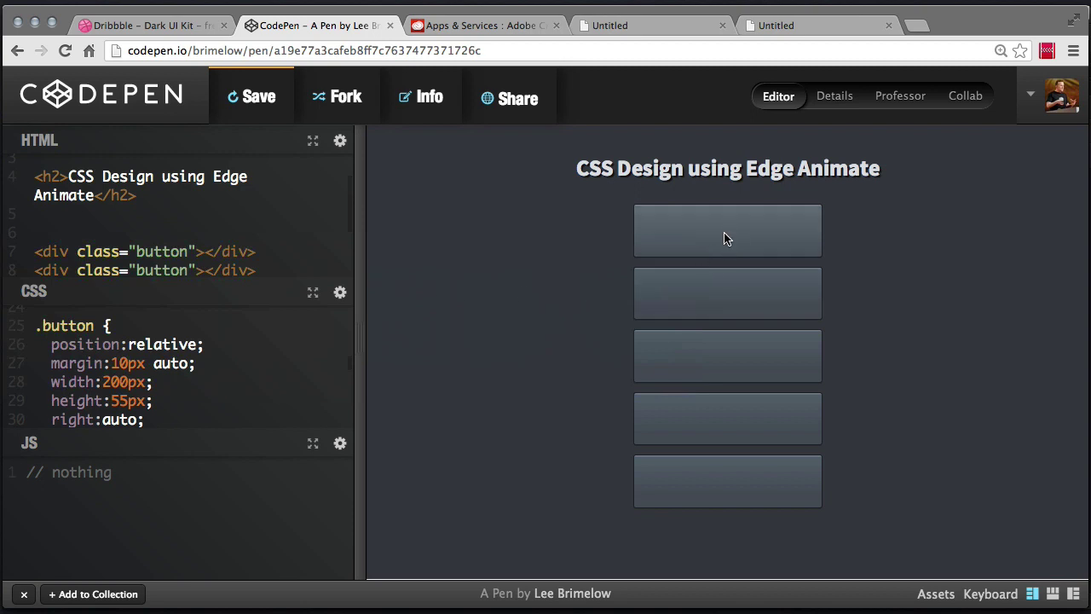
click(731, 308)
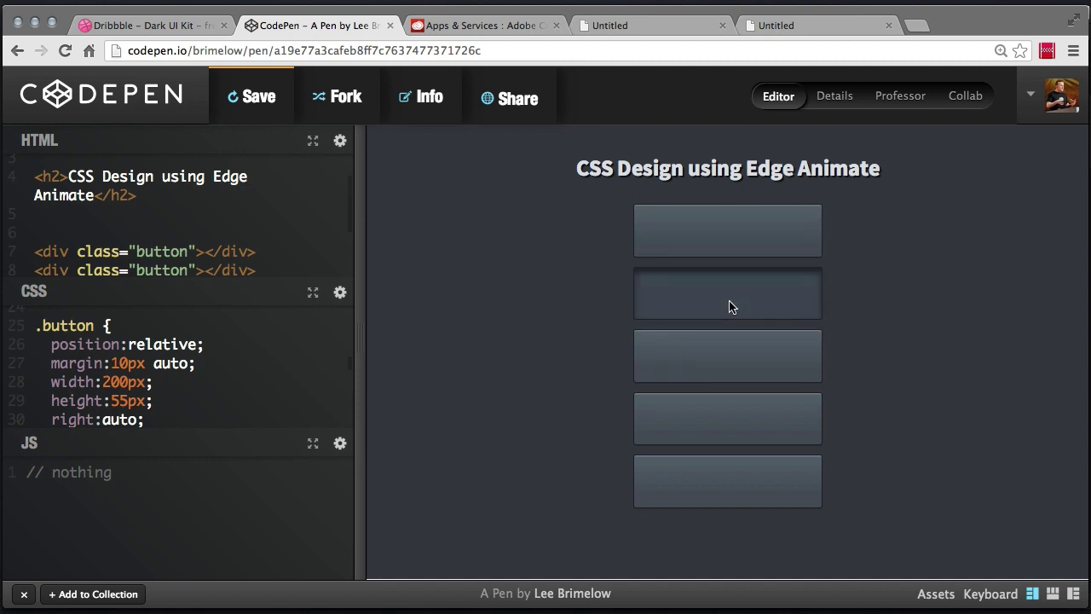
click(730, 366)
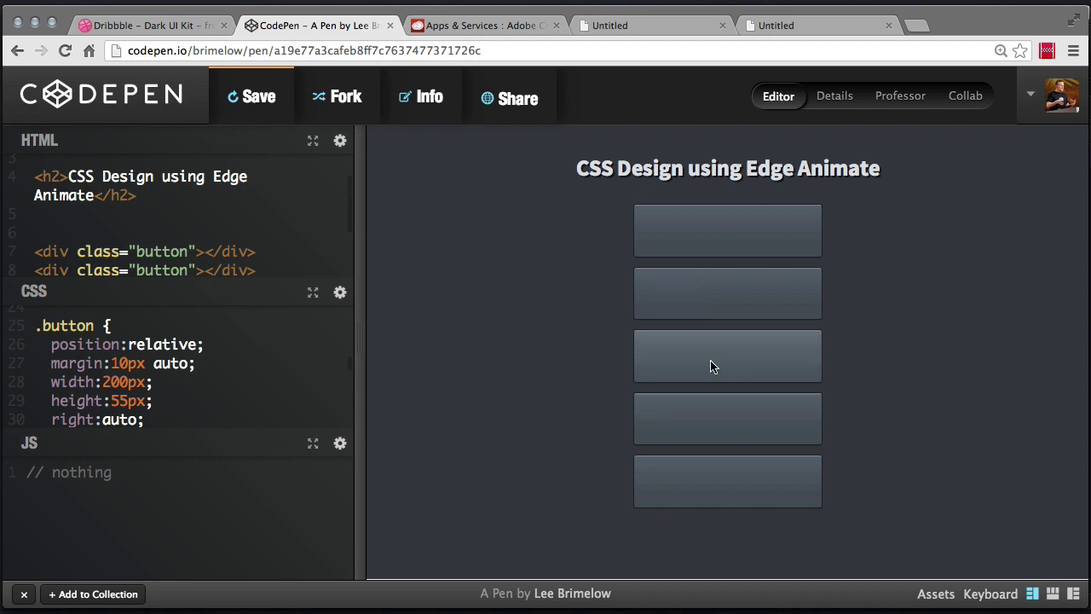
click(736, 231)
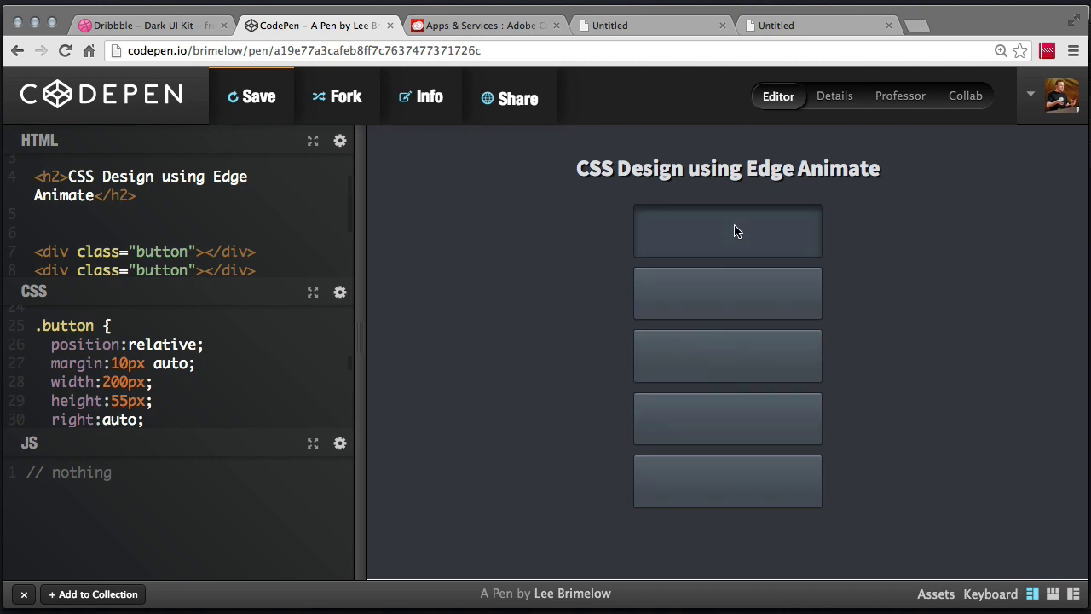
click(730, 295)
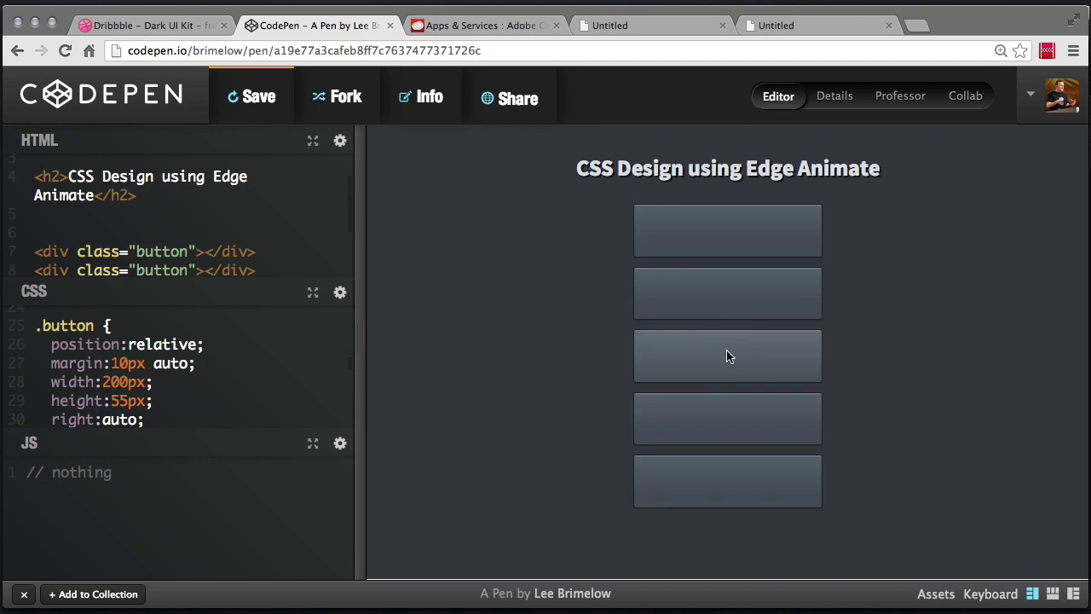